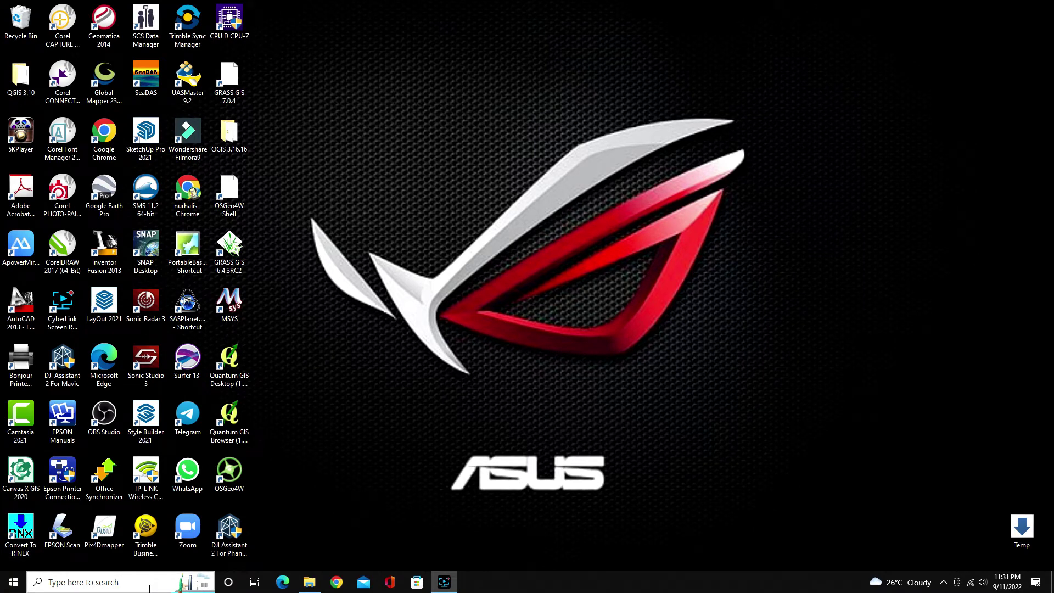
Find ArcGIS Pro on the computer and launch it.
left_click(117, 587)
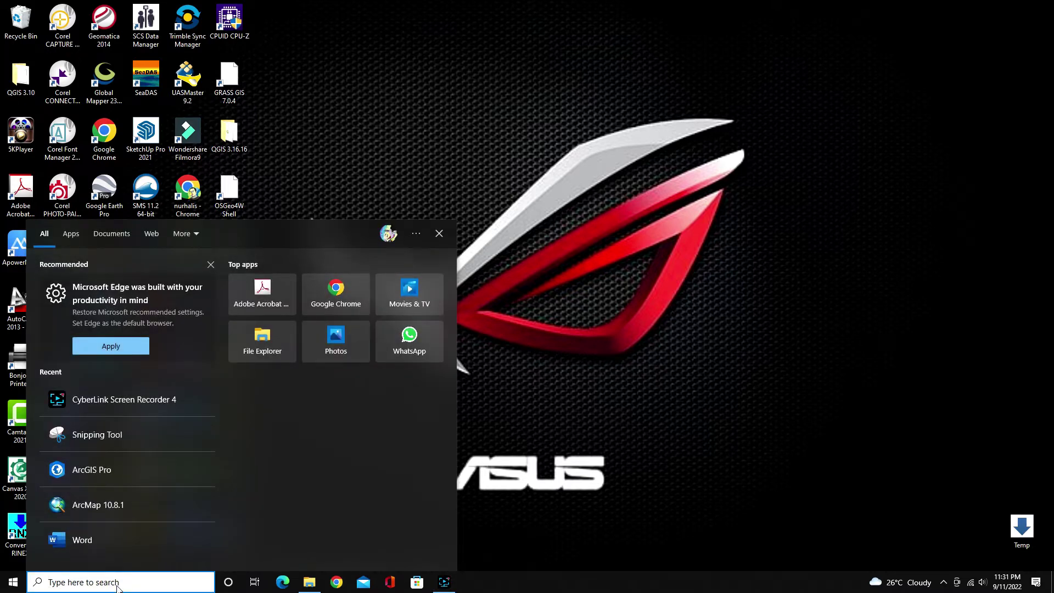
type("ARCGI")
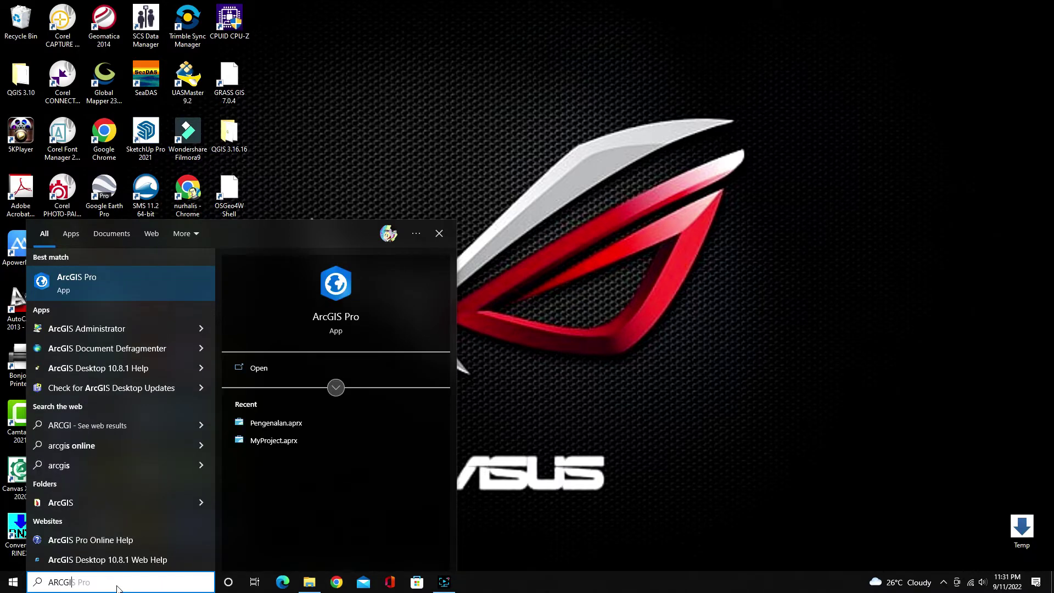
left_click(110, 286)
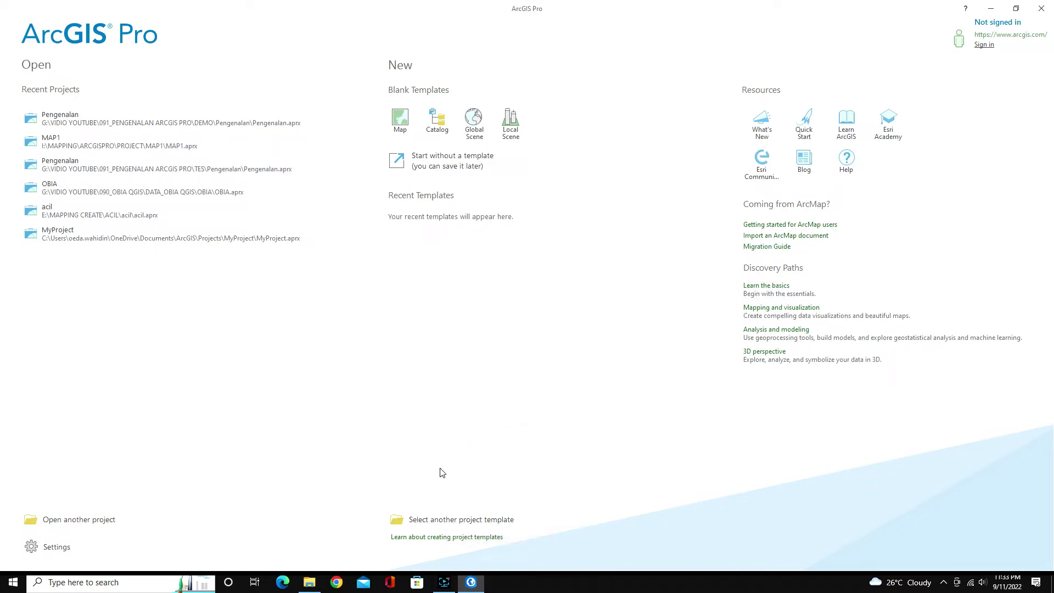
Start a new project from the blank Map template and name it Pengenalan.
left_click(399, 129)
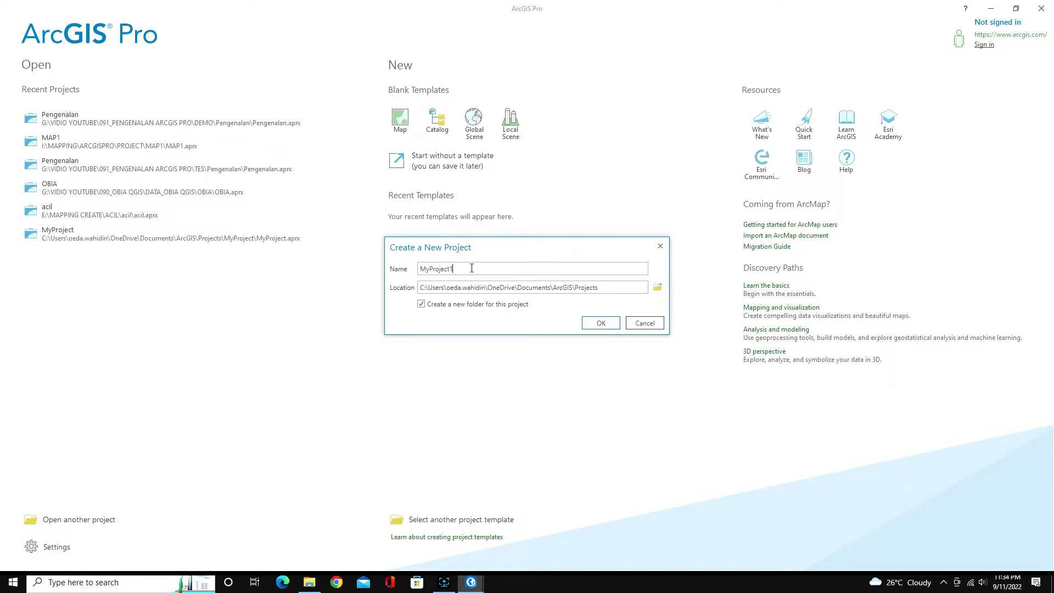
left_click_drag(471, 268, 404, 269)
type("Pengenalan")
Set the project location to G:\VIDIO YOUTUBE\091_PENGENALAN ARCGIS PRO\DEMO and create the project.
left_click(656, 289)
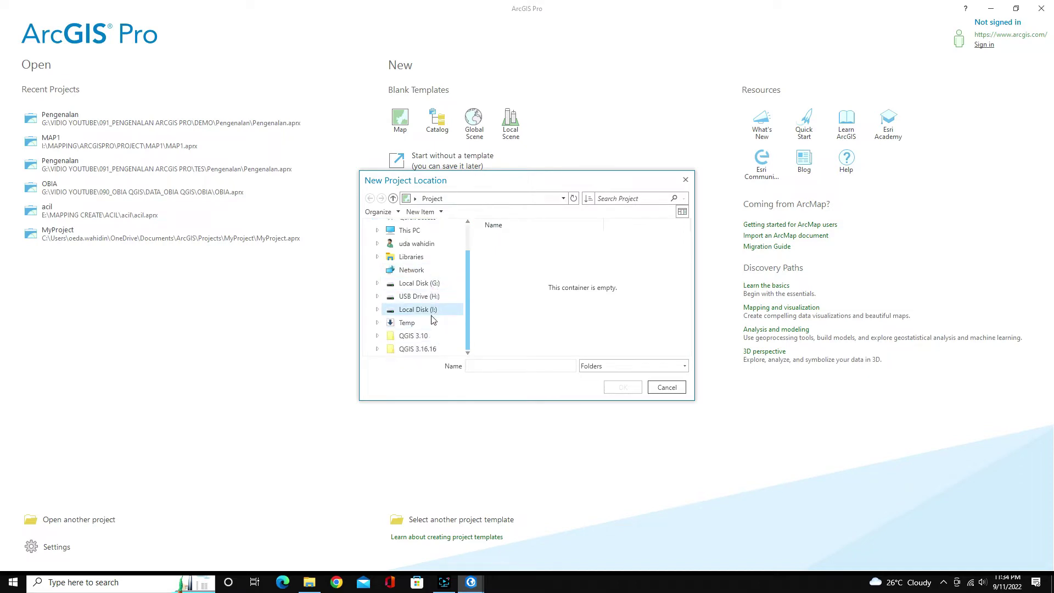
left_click(431, 284)
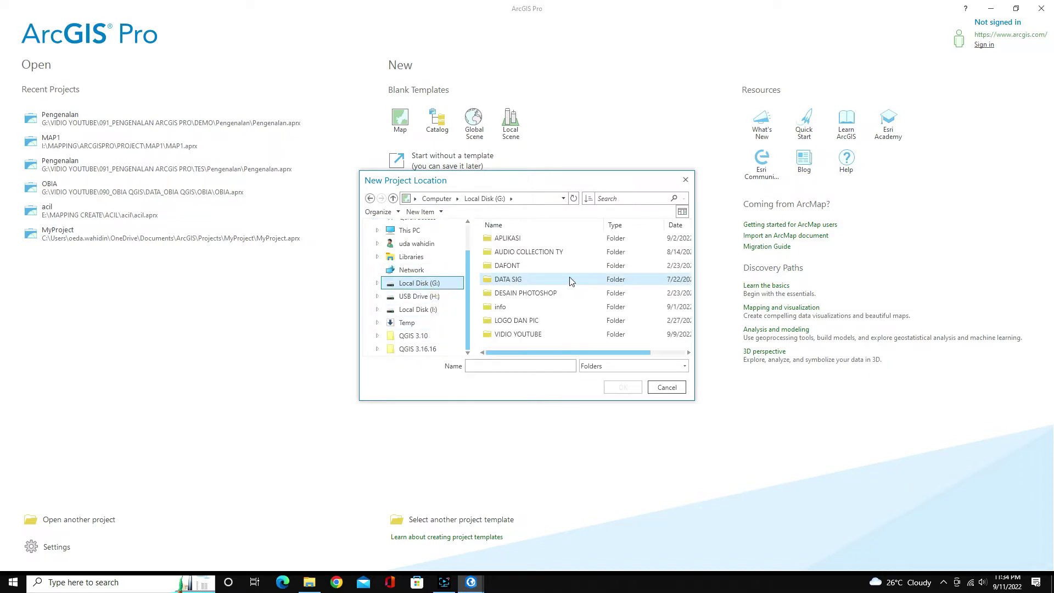
double_click(518, 334)
scroll(575, 291, "down", 10)
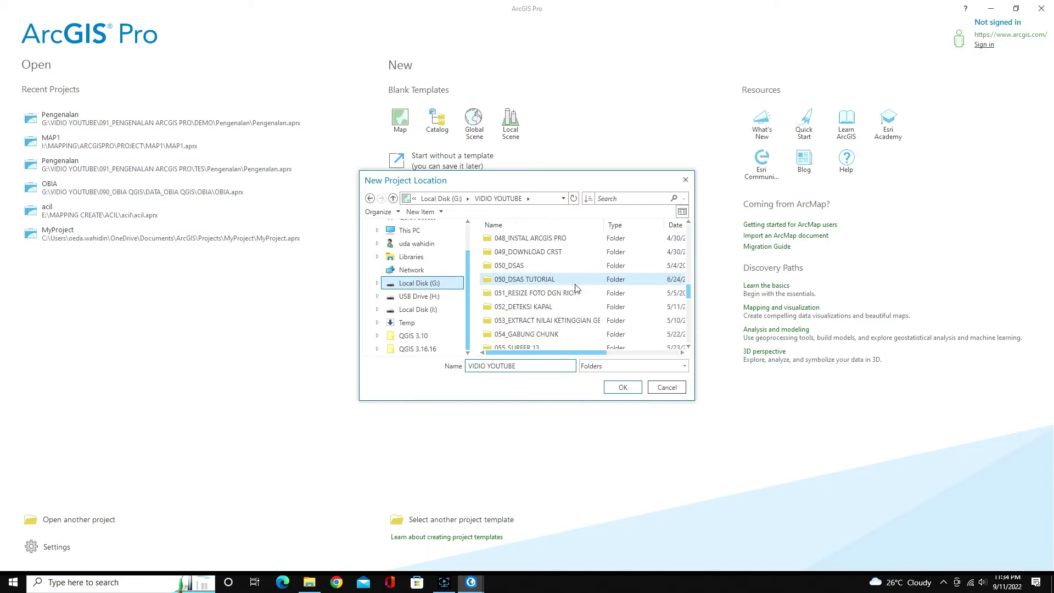
scroll(571, 299, "down", 1)
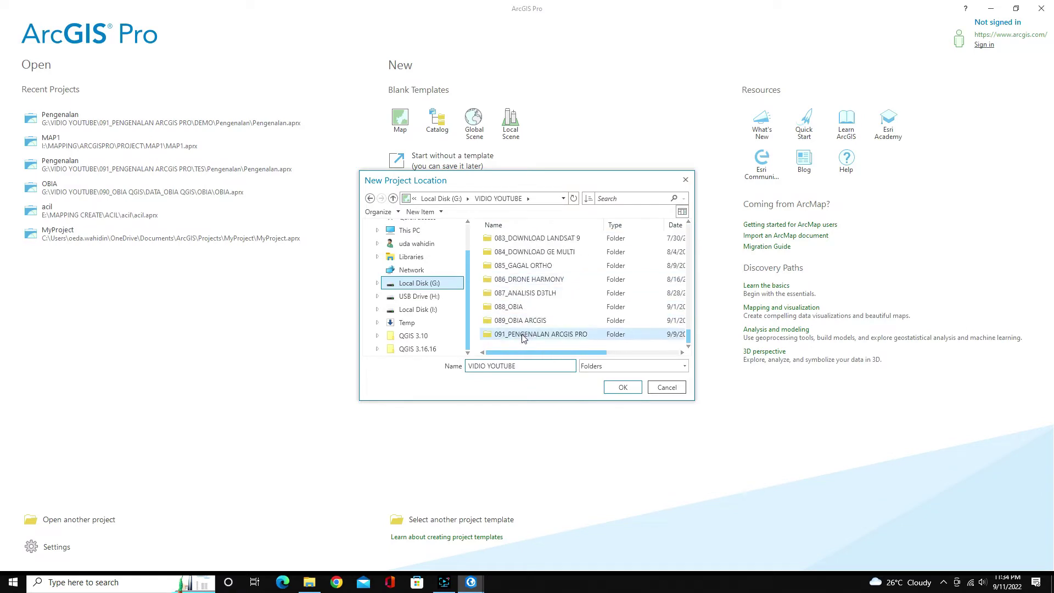
double_click(523, 335)
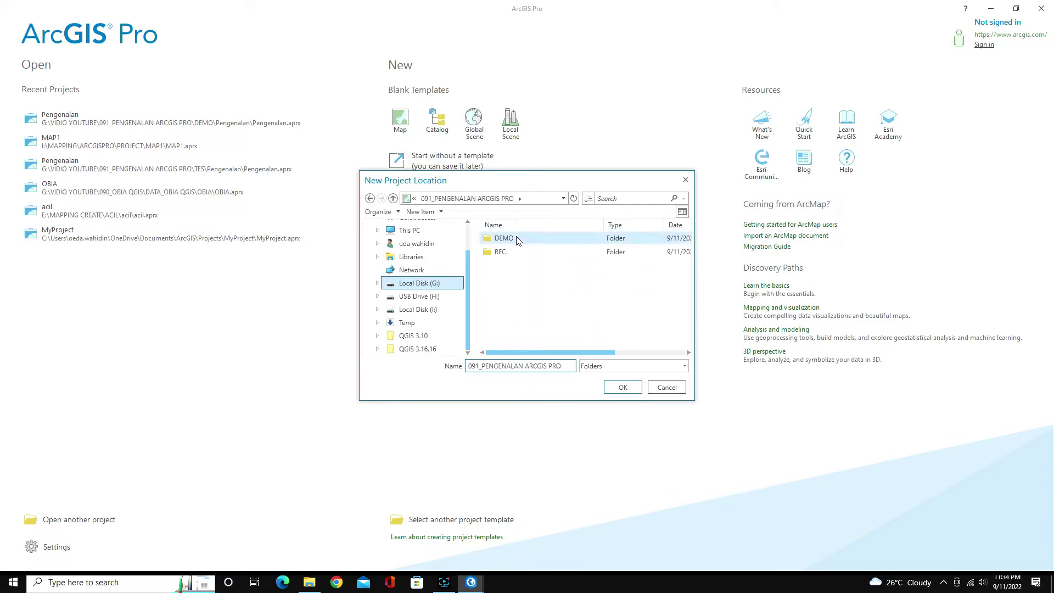
left_click(518, 239)
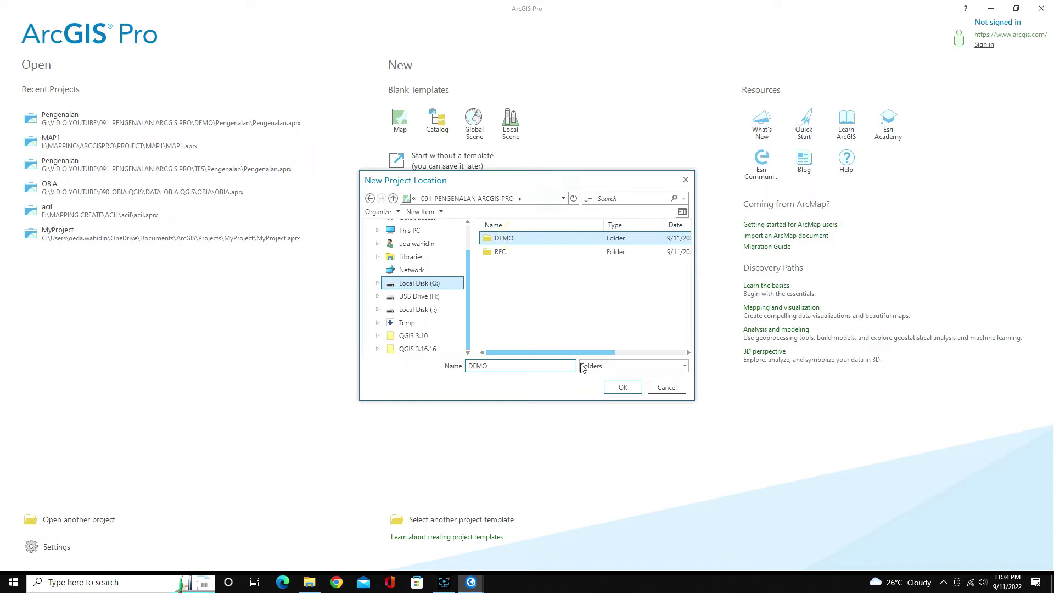
left_click(623, 387)
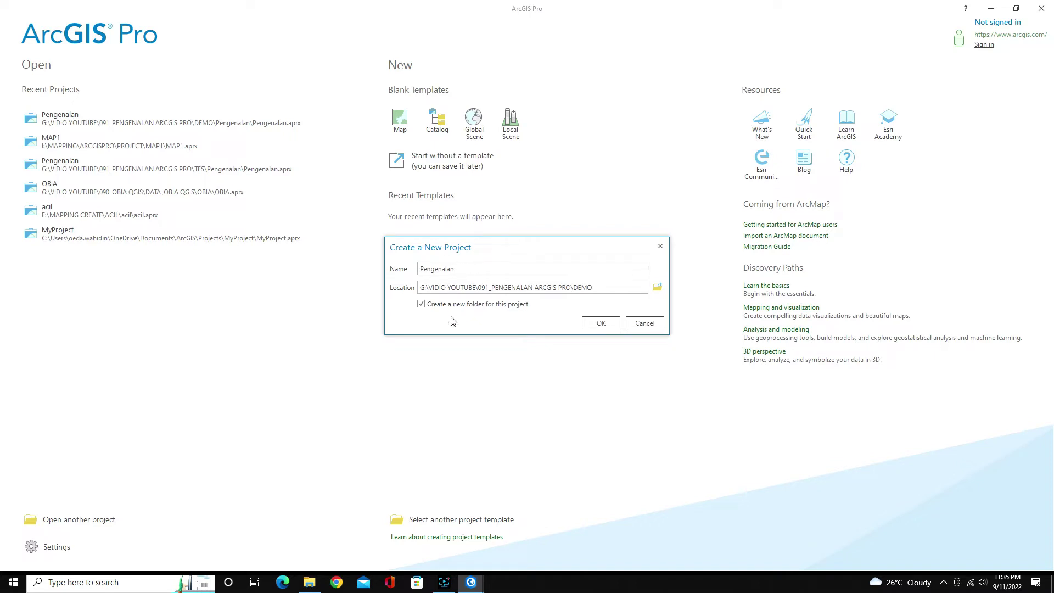
left_click(599, 325)
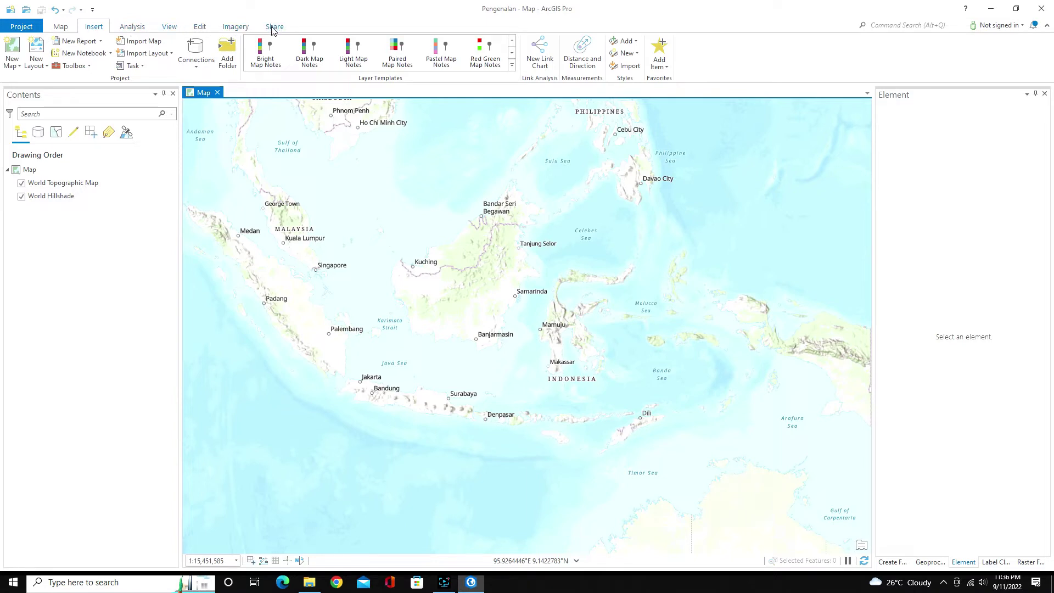
left_click(22, 27)
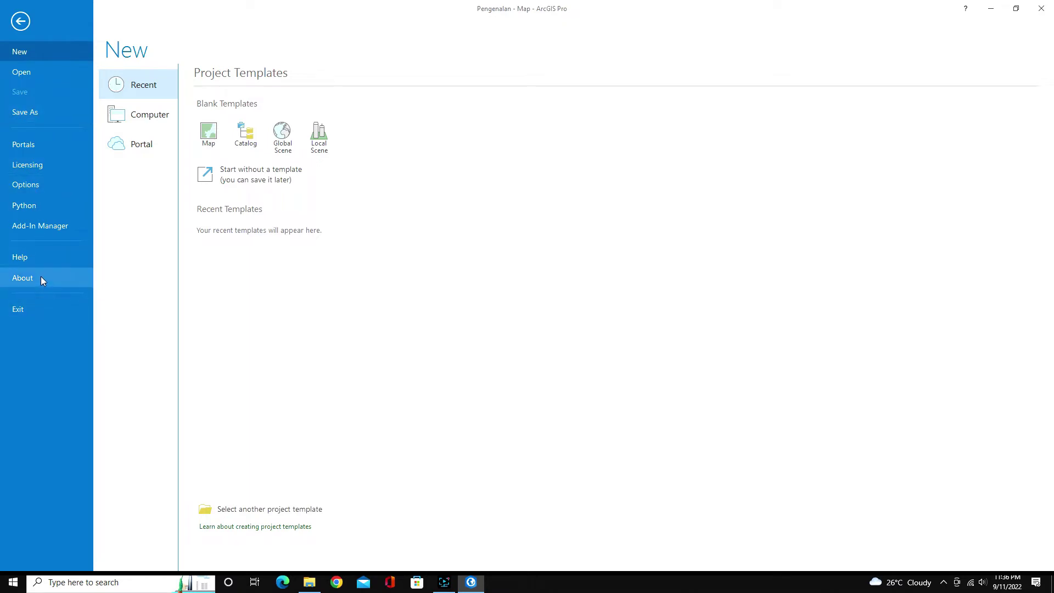
left_click(22, 21)
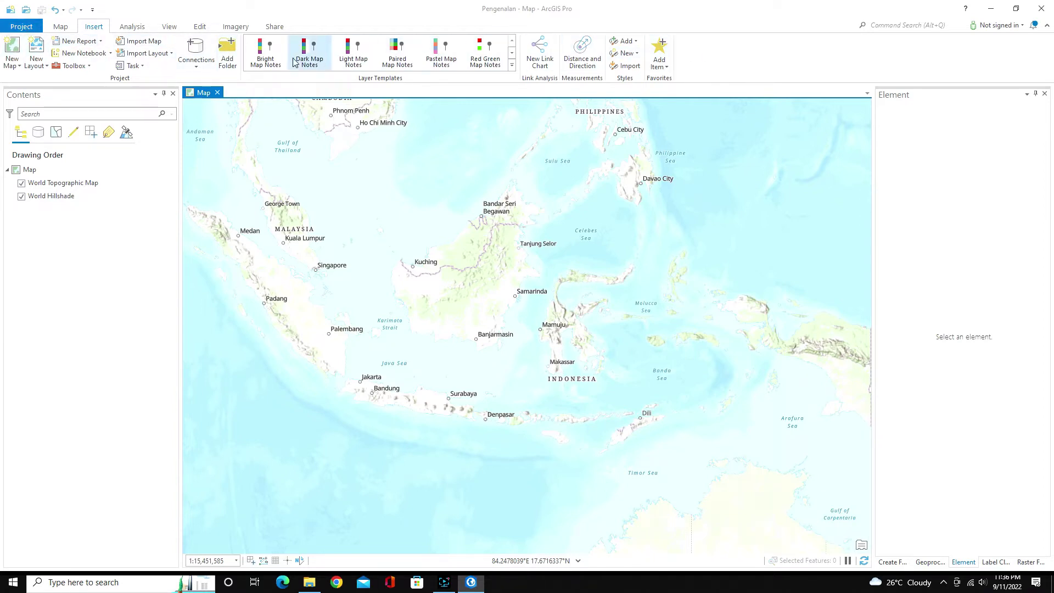
left_click(60, 26)
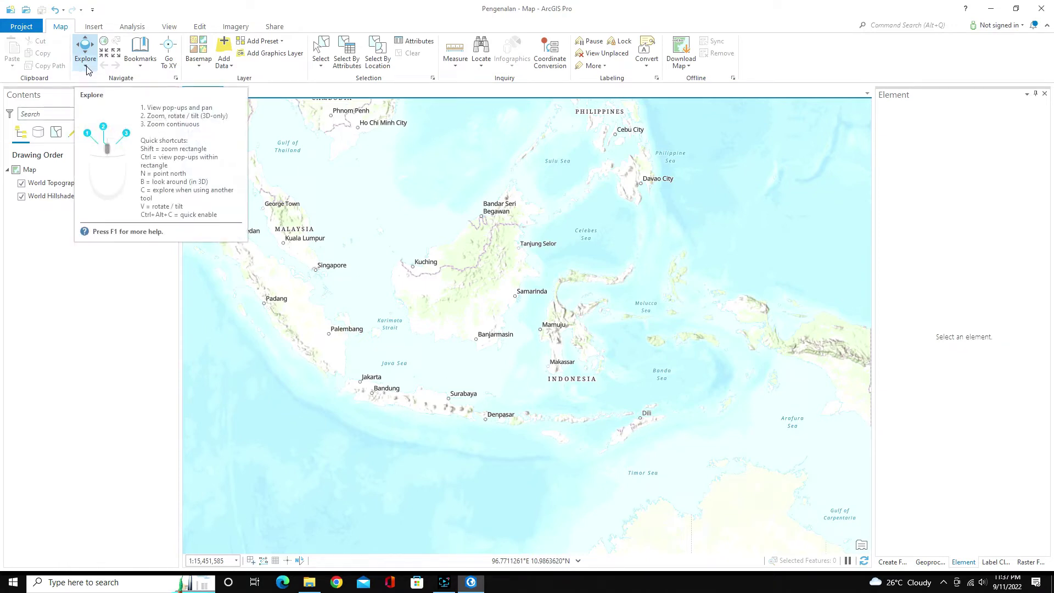
left_click(338, 210)
right_click(439, 243)
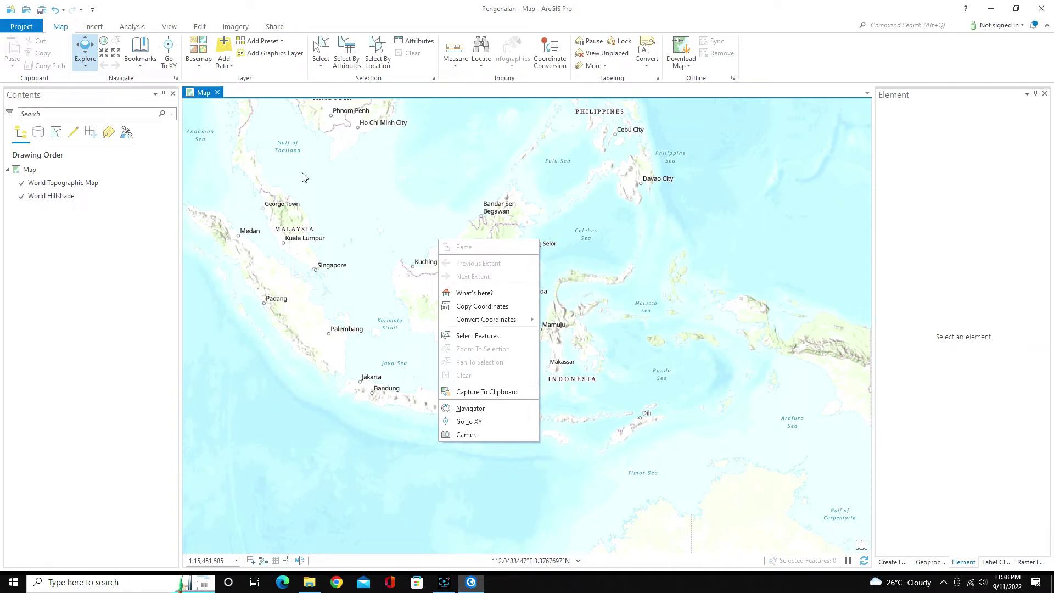
left_click(550, 227)
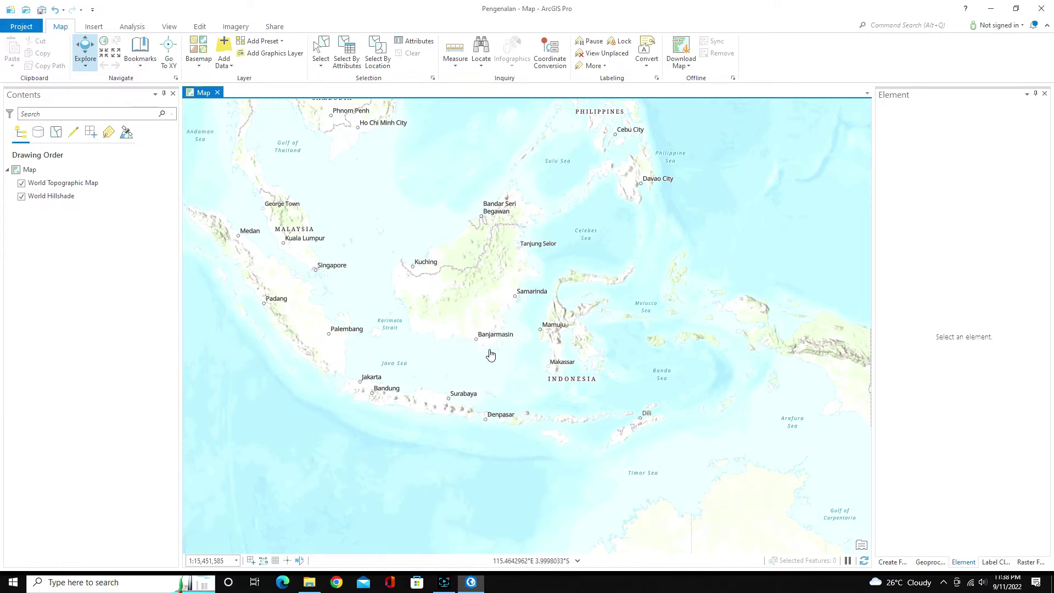
scroll(490, 354, "up", 3)
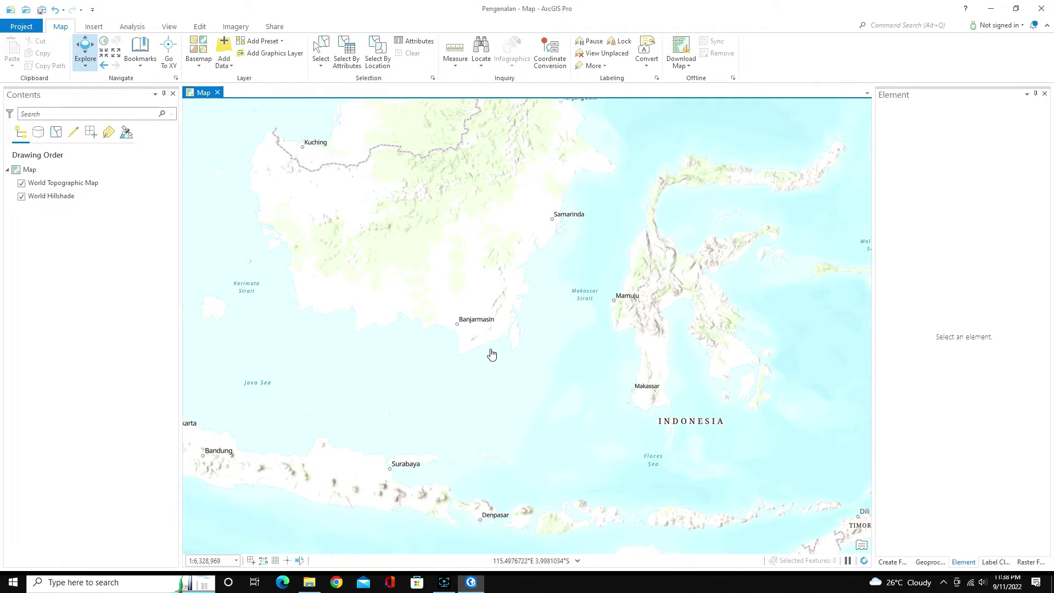
scroll(491, 355, "down", 3)
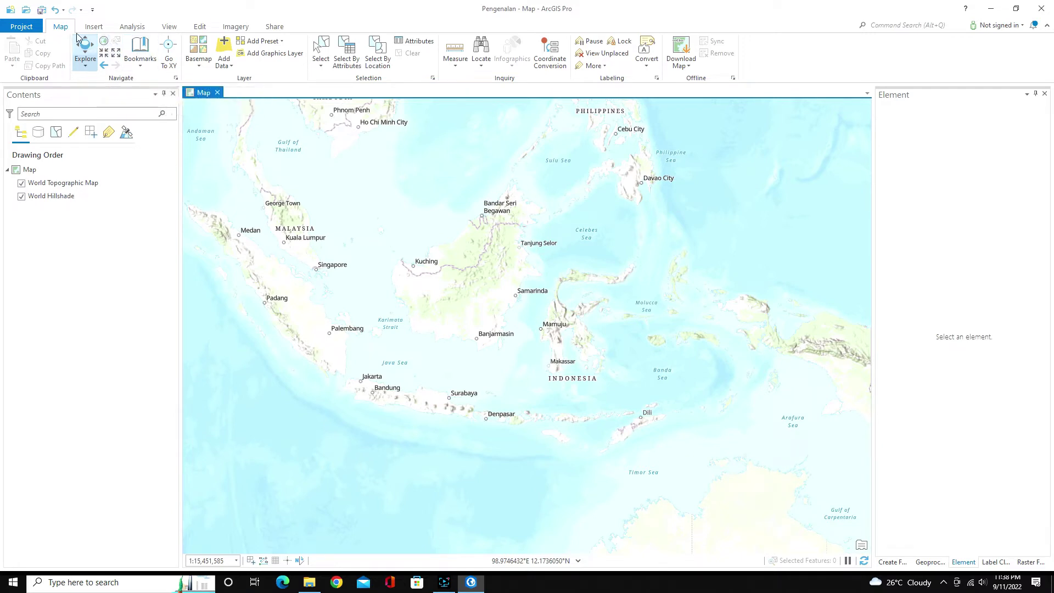
Look through the available basemaps and the options for adding data to the map.
left_click(199, 66)
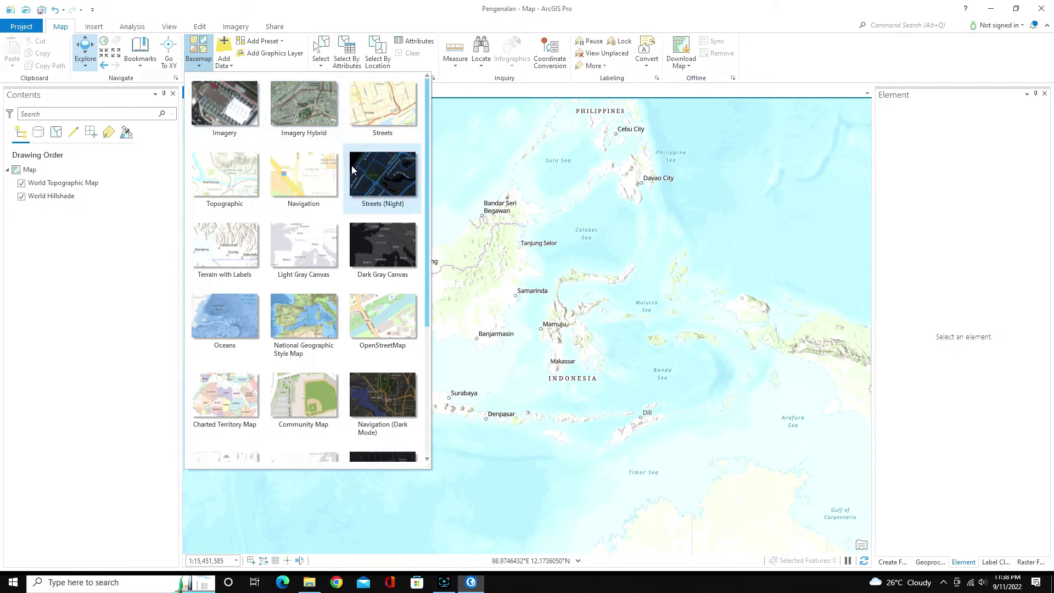
scroll(356, 170, "down", 3)
scroll(358, 178, "down", 1)
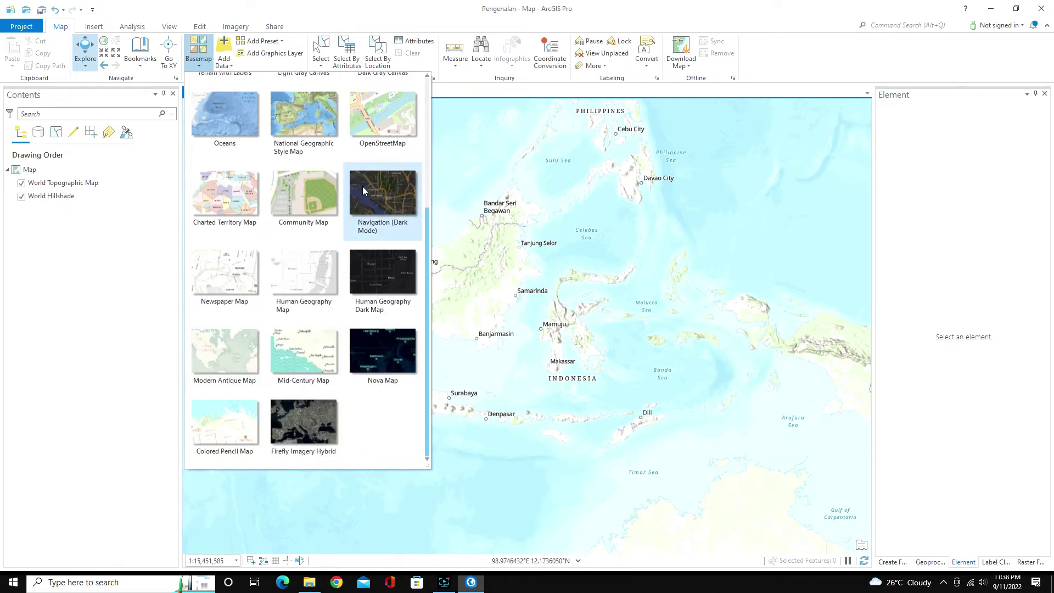
scroll(366, 192, "up", 4)
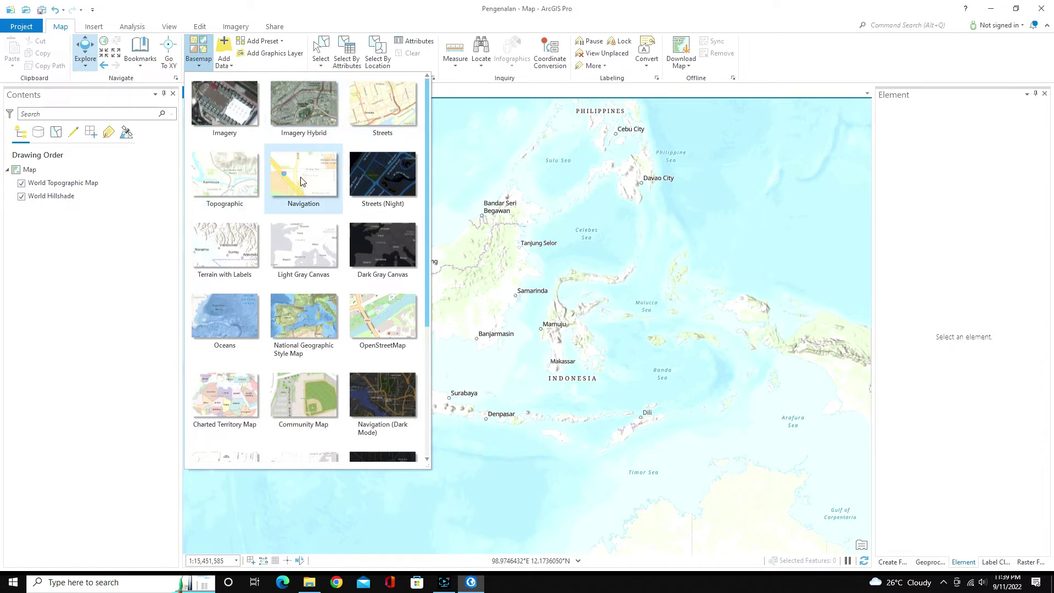
scroll(296, 249, "down", 3)
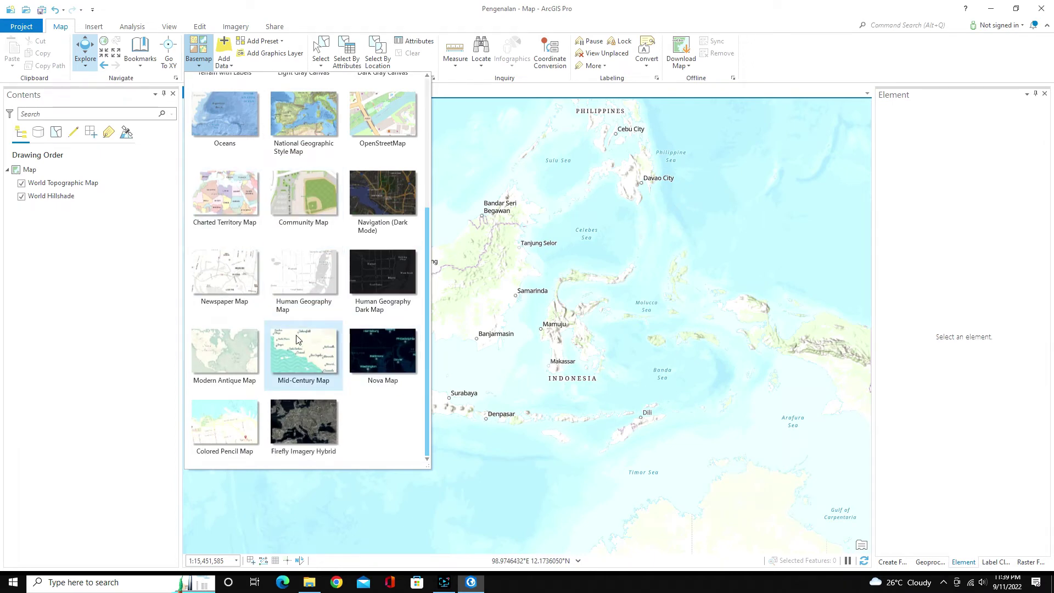
scroll(297, 314, "up", 2)
scroll(297, 318, "up", 1)
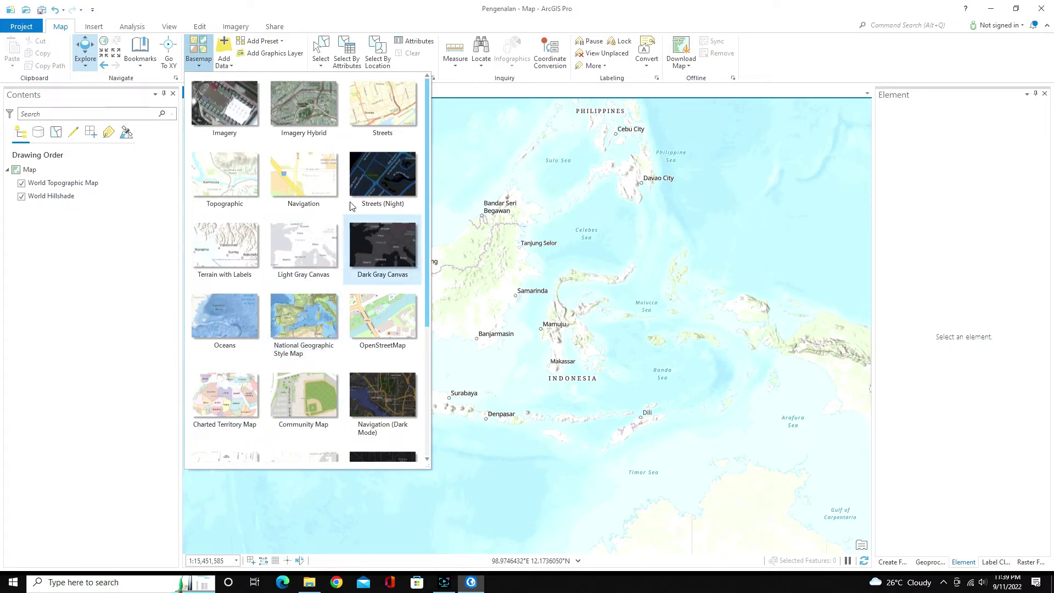
left_click(228, 13)
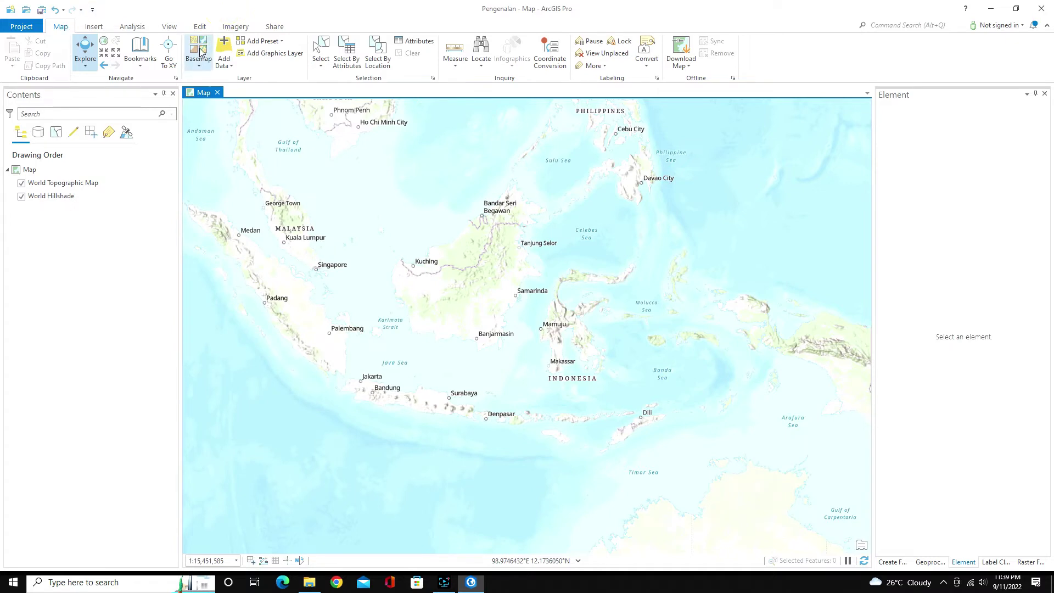
left_click(227, 68)
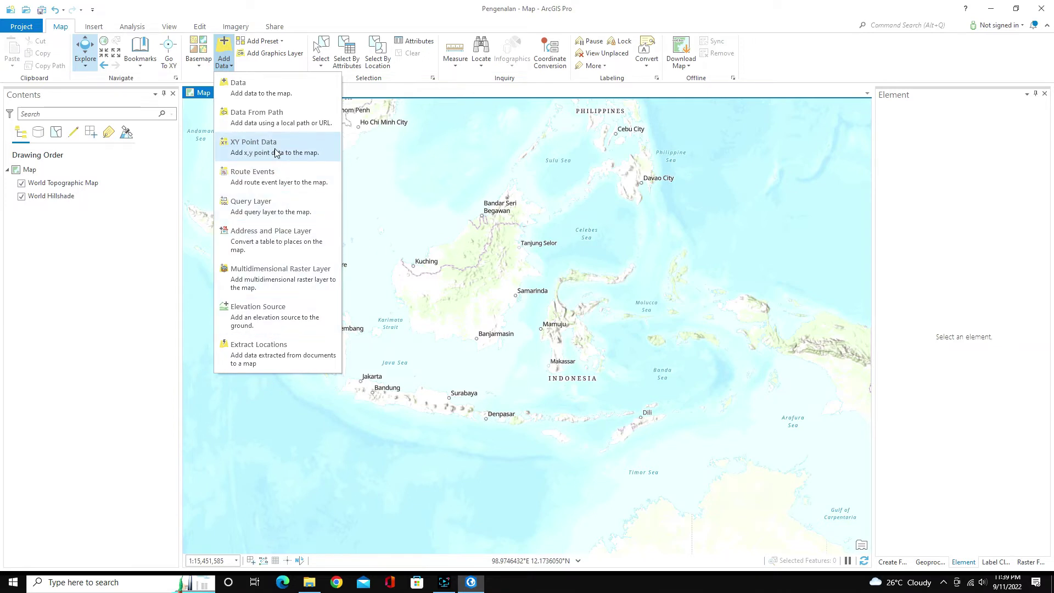
left_click(315, 12)
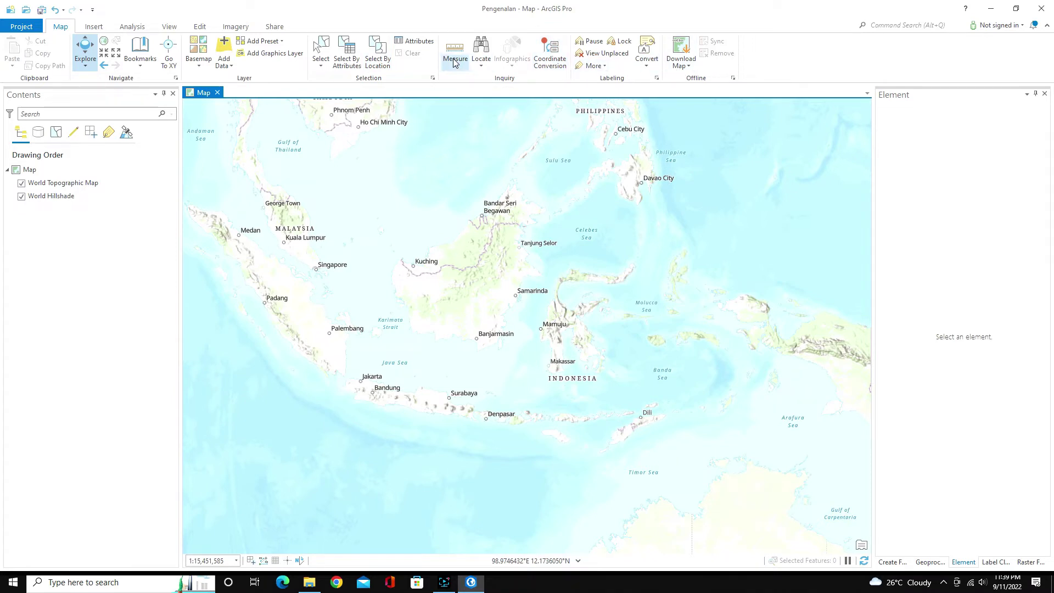
Create two new A3 (297 mm x 420 mm) layouts, first ISO Landscape and then ISO Portrait.
left_click(93, 28)
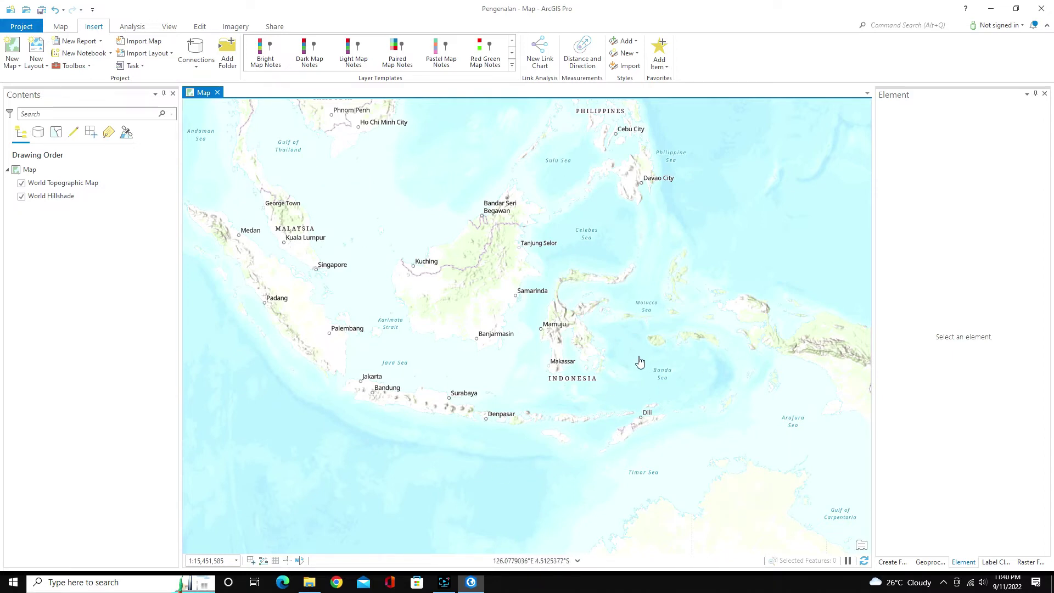
left_click(47, 67)
scroll(324, 255, "down", 1)
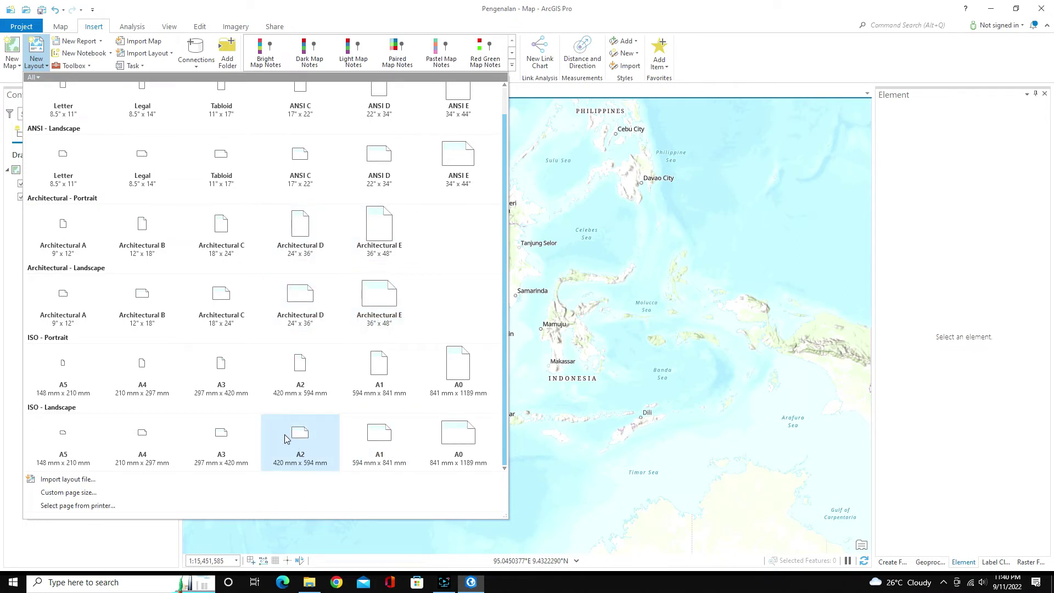
left_click(214, 445)
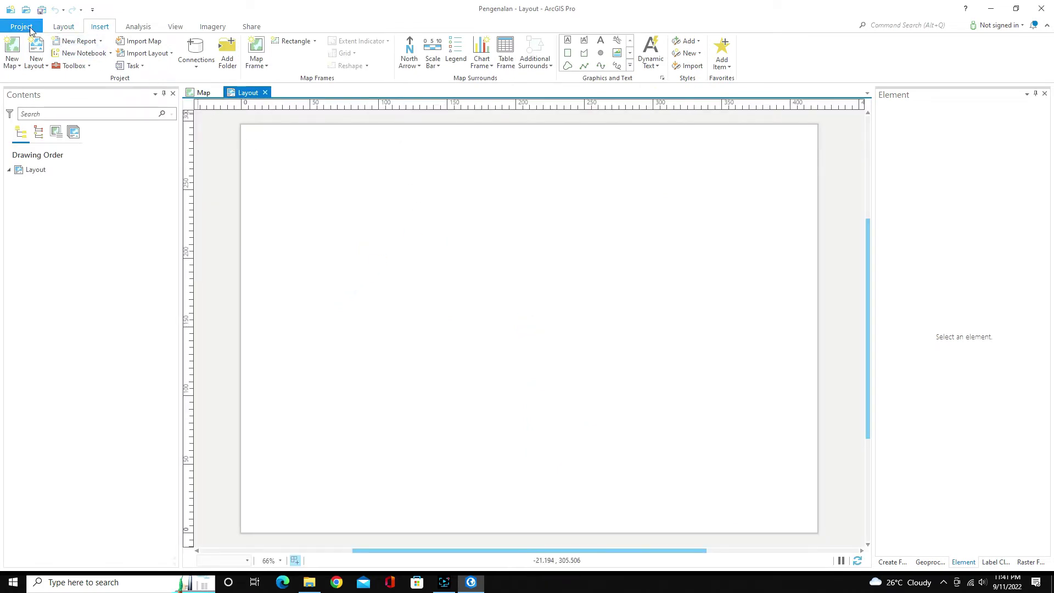
left_click(36, 54)
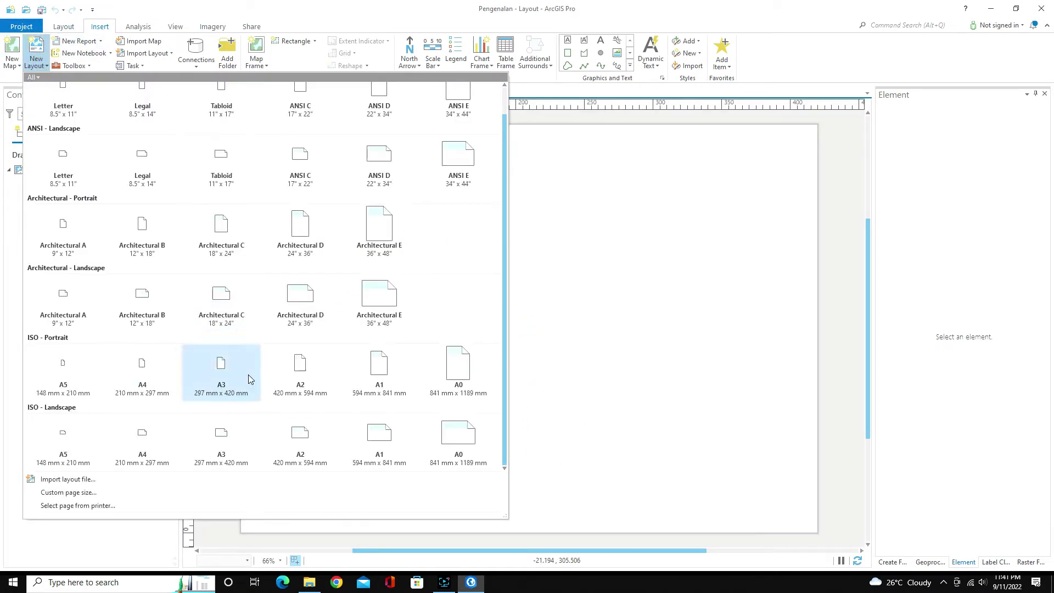
left_click(229, 364)
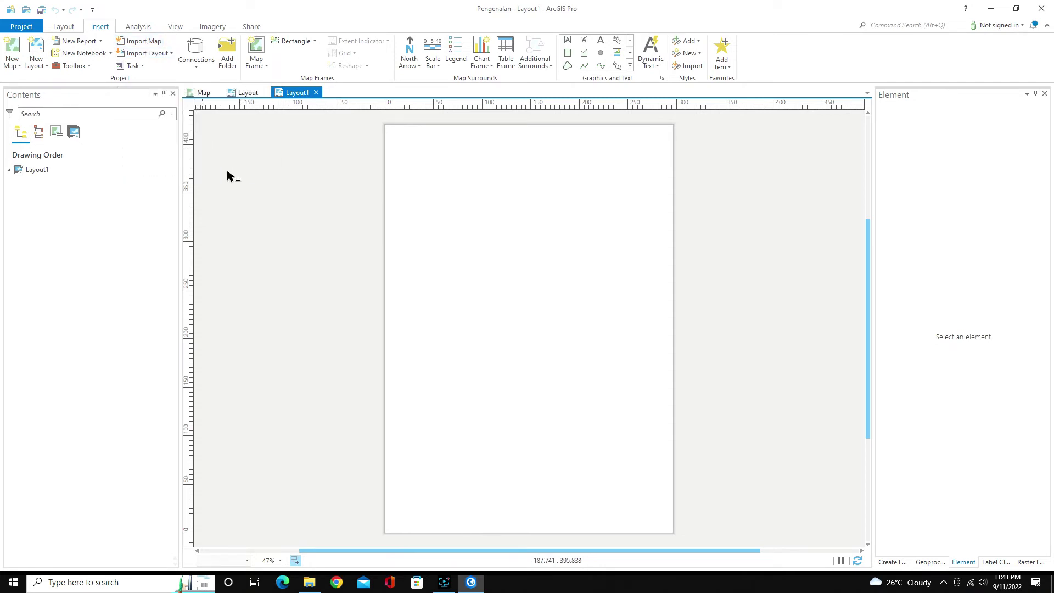
Import the map document 2_Morotai.mxd from the MXD folder and look over the elements of its layout.
left_click(146, 46)
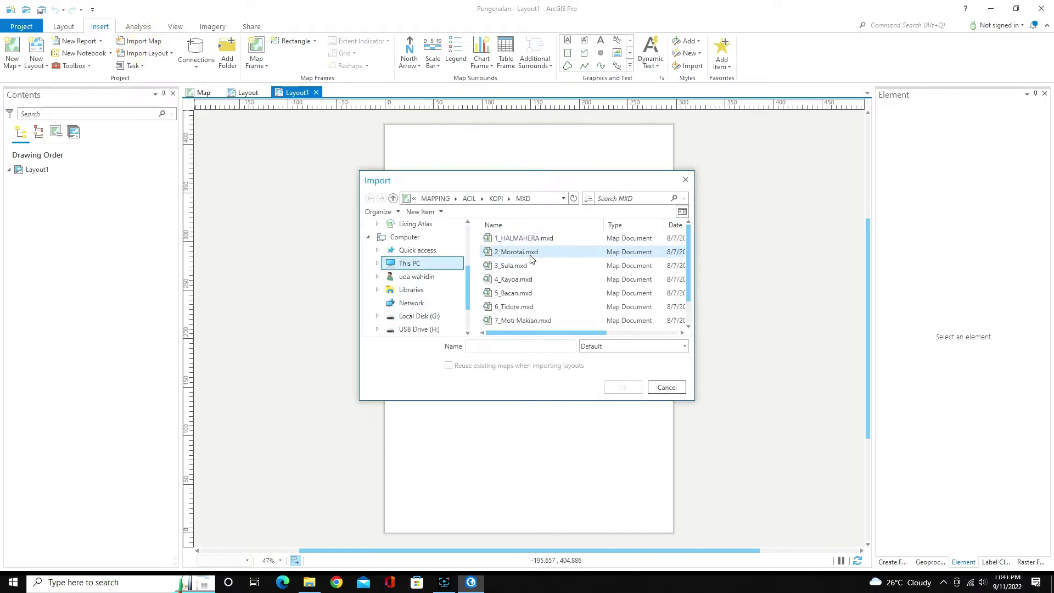
scroll(532, 261, "down", 1)
scroll(537, 289, "up", 1)
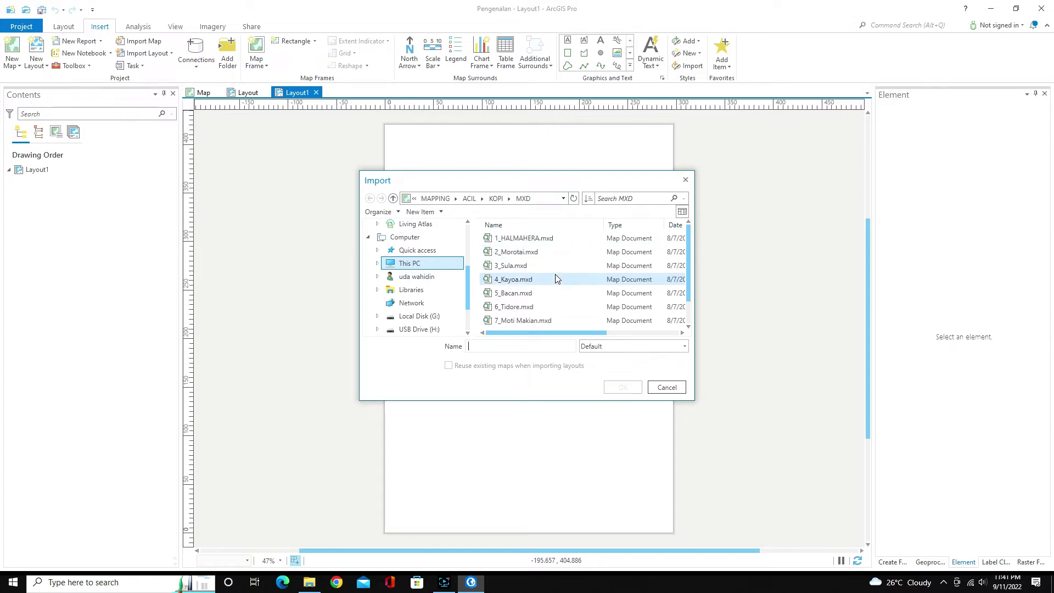
left_click(531, 252)
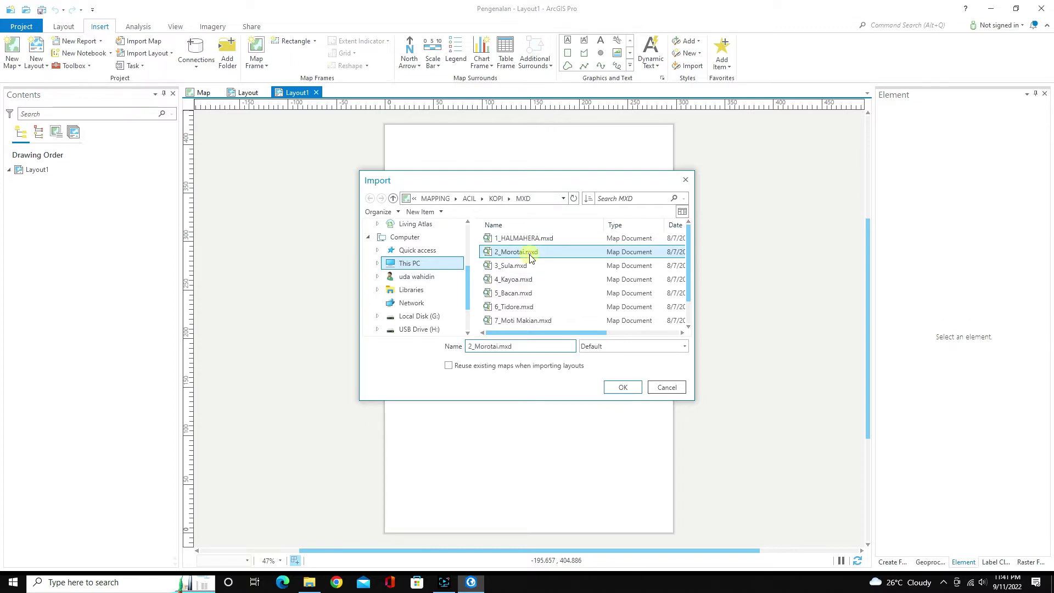
left_click(622, 388)
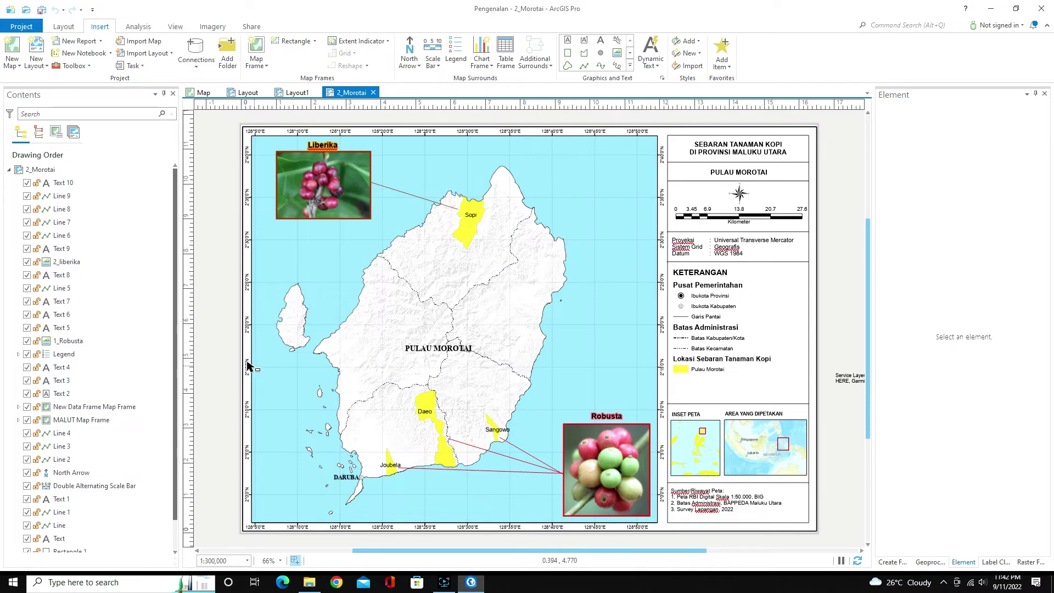
scroll(66, 189, "down", 1)
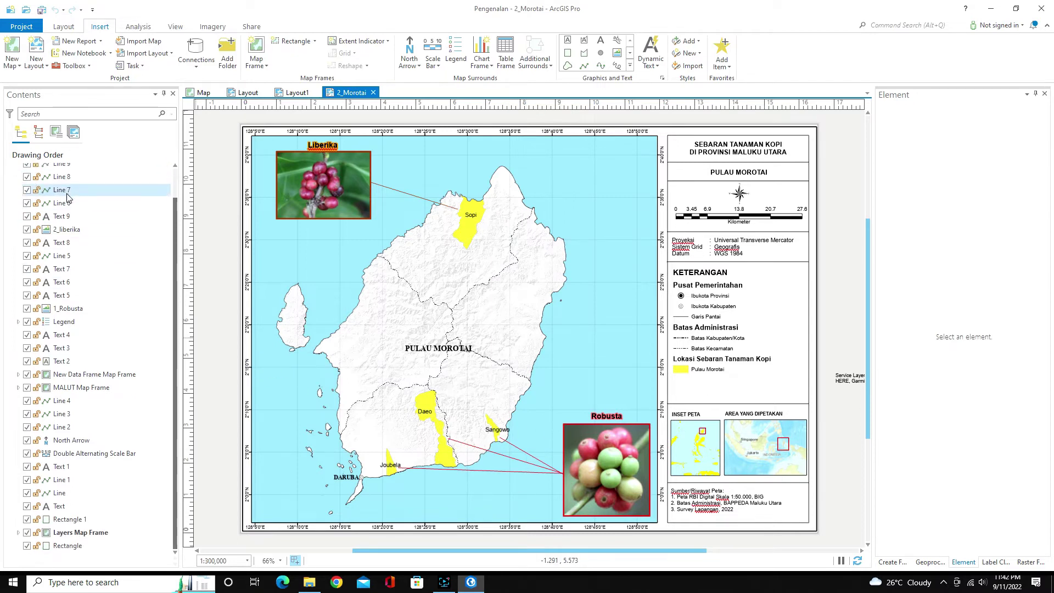
scroll(65, 174, "up", 1)
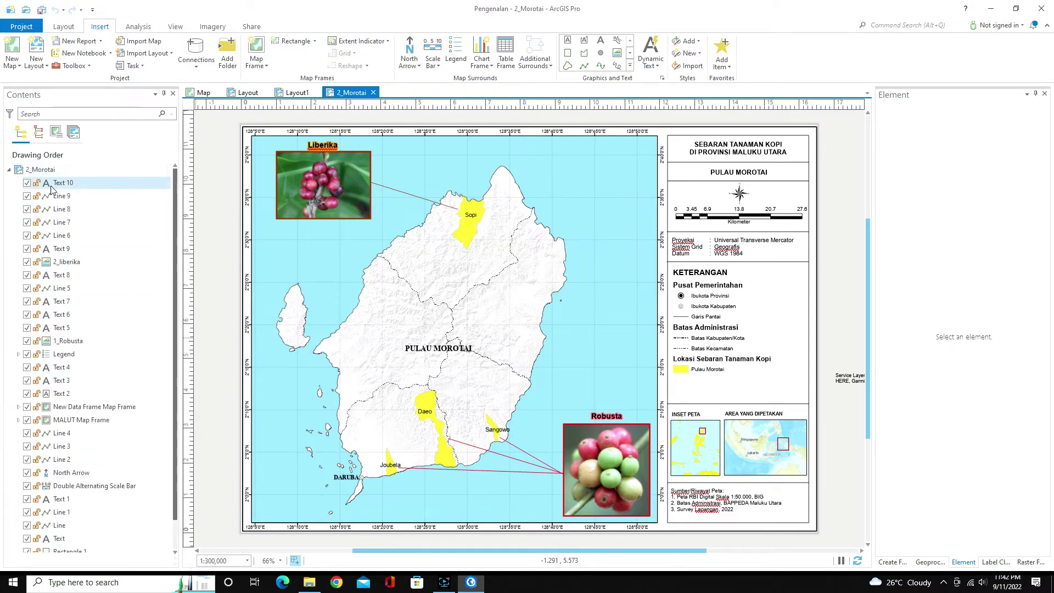
scroll(62, 189, "down", 1)
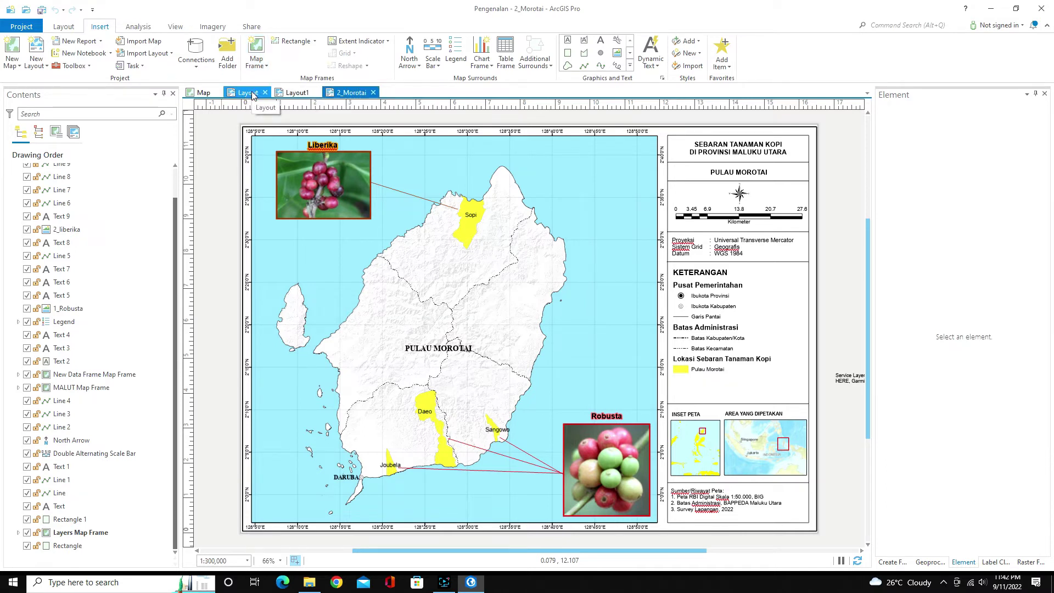
Look through the map frame choices offered for the blank A3 landscape layout, including the filter by map.
left_click(253, 95)
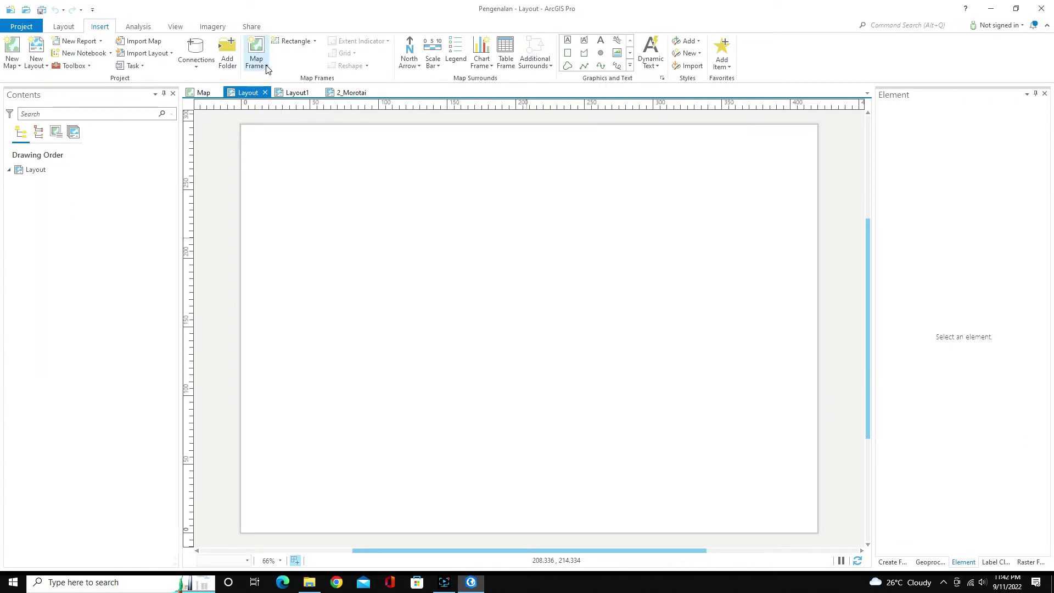
left_click(267, 67)
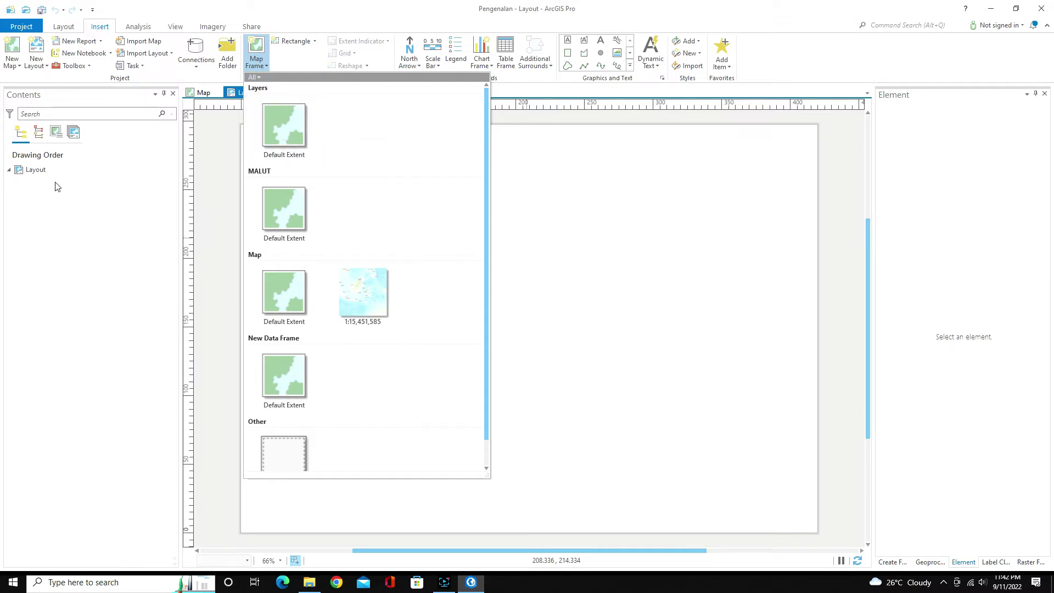
left_click(201, 95)
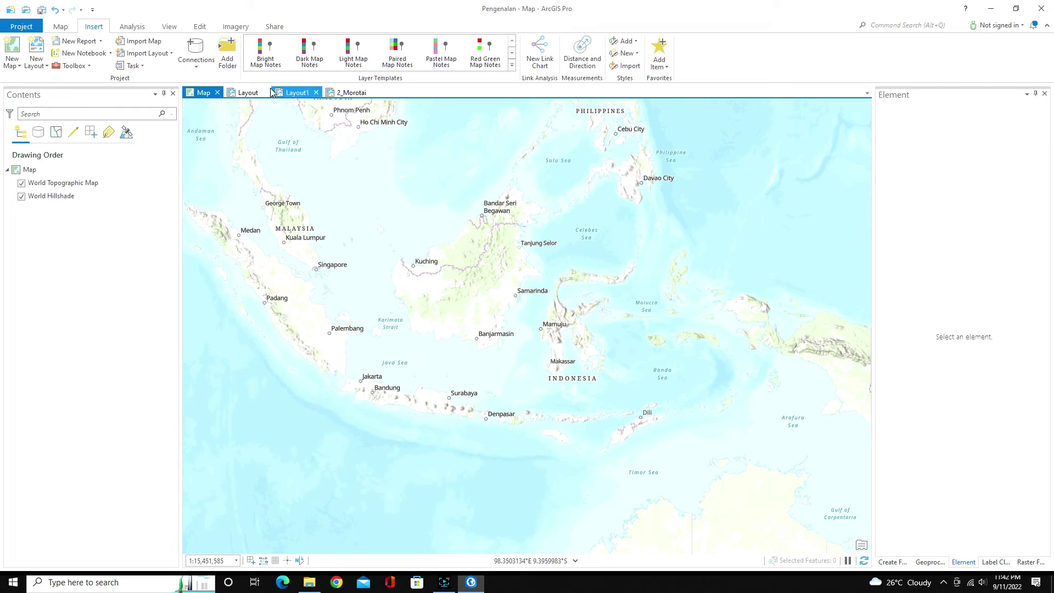
left_click(247, 92)
left_click(257, 59)
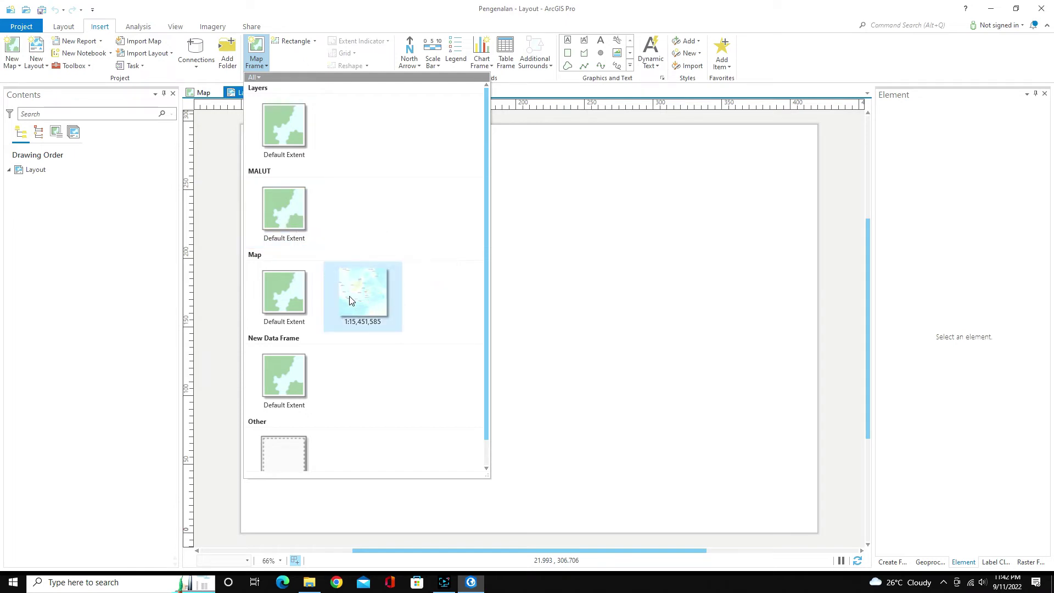
left_click(334, 77)
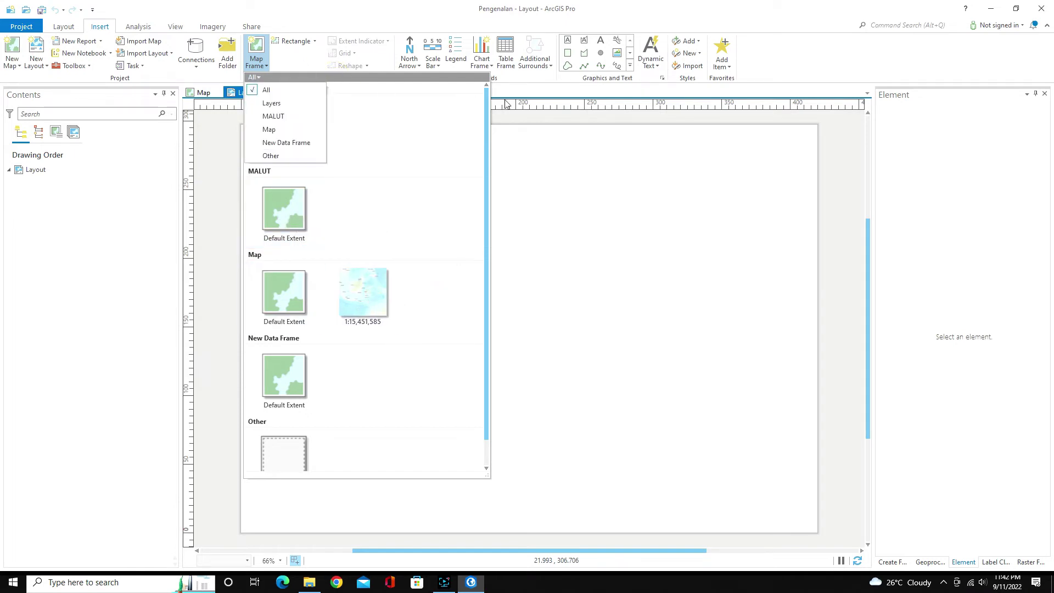
left_click(542, 88)
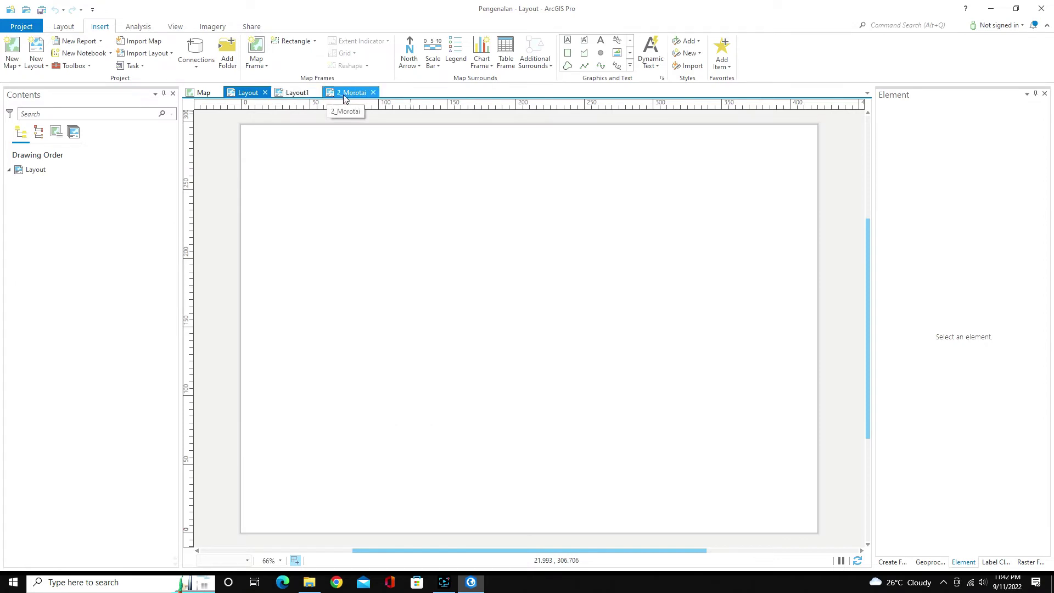
Try a large map frame of the Layers map at its default extent in the landscape layout, and delete it.
left_click(263, 64)
scroll(343, 288, "down", 1)
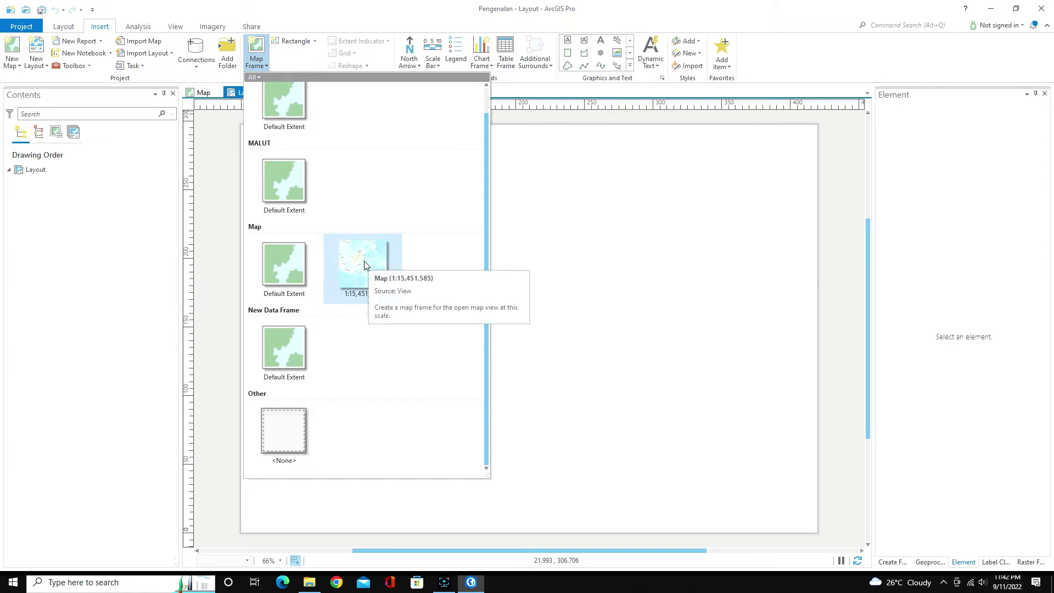
scroll(286, 102, "up", 1)
left_click(286, 102)
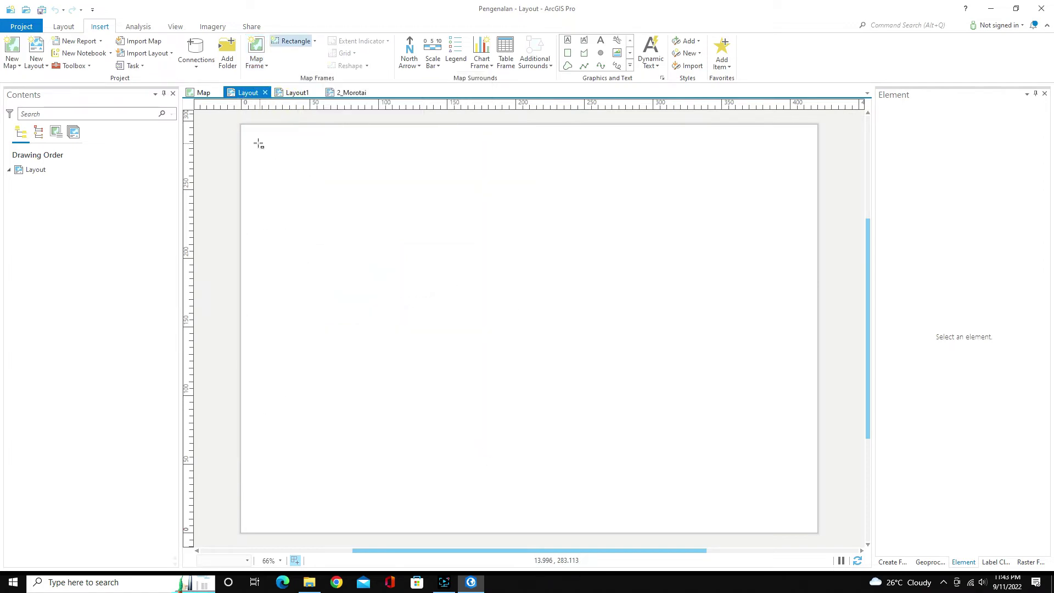
left_click_drag(255, 140, 678, 519)
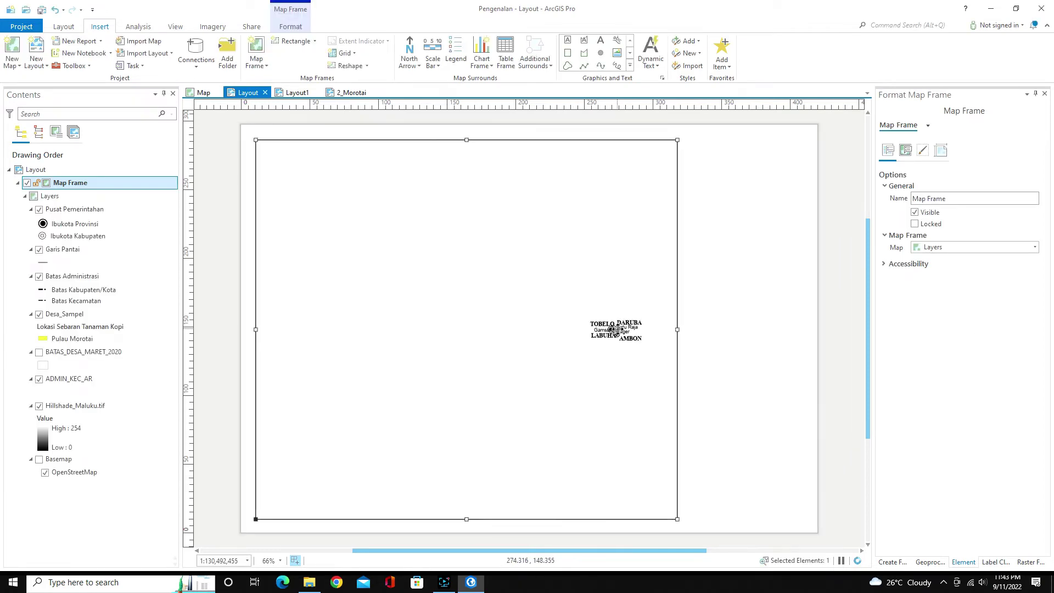
right_click(106, 183)
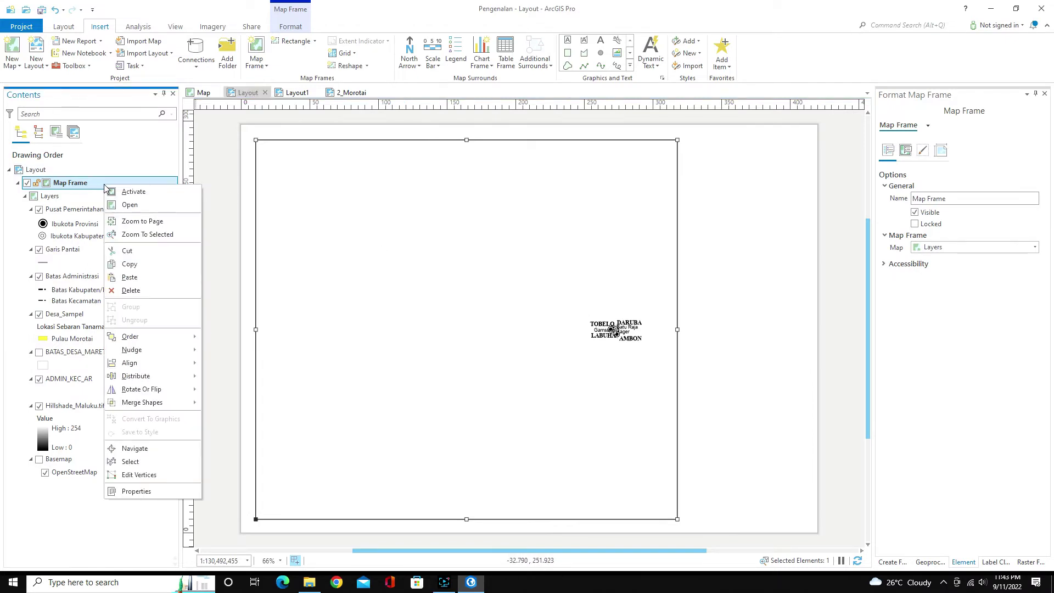
left_click(148, 291)
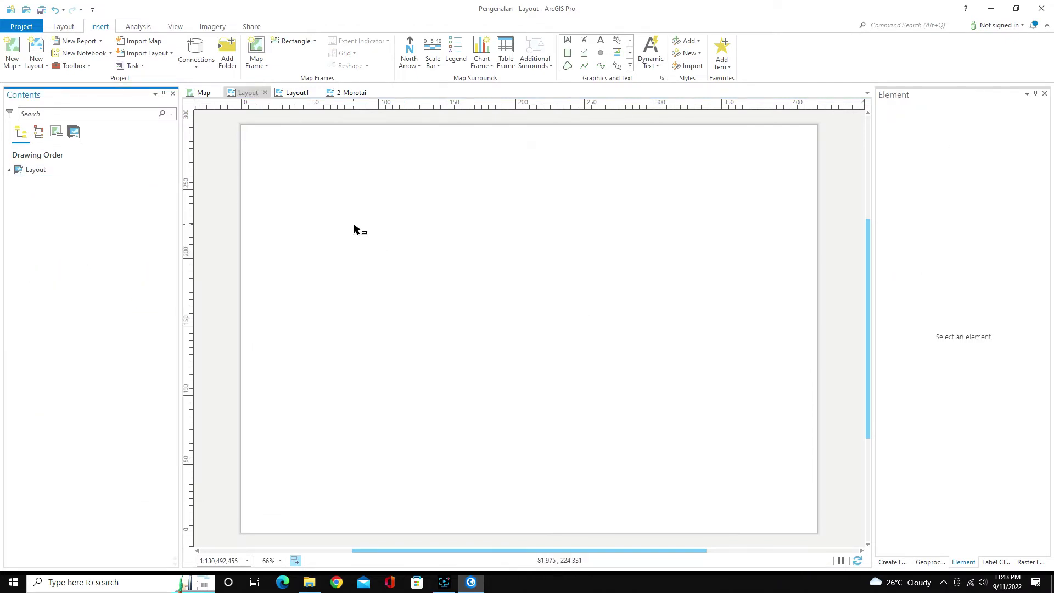
Insert a large map frame of Map at 1:15,451,585 in the landscape layout, leaving a blank strip along the page's right side.
left_click(268, 65)
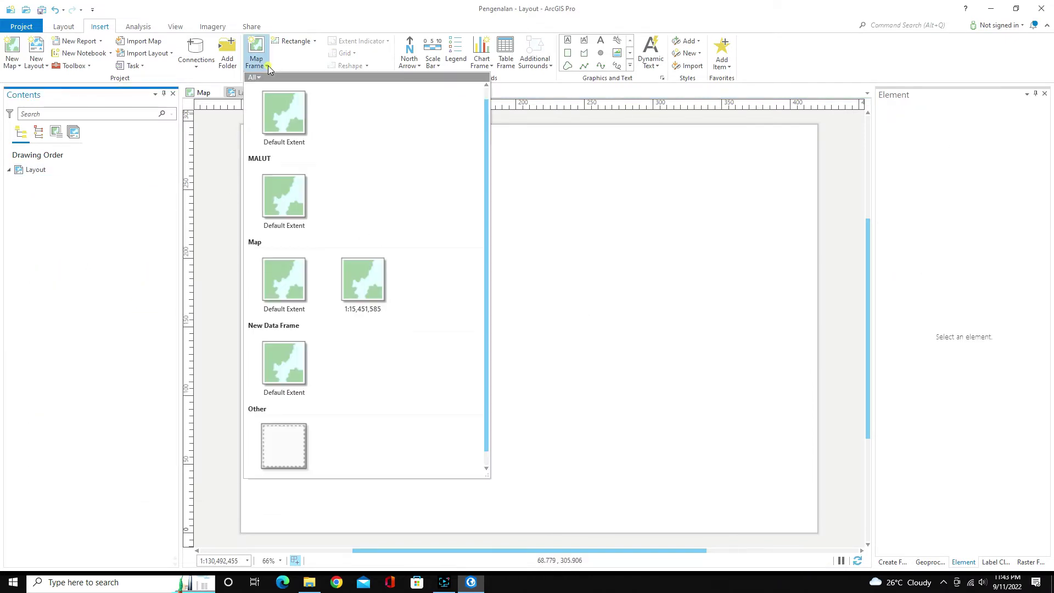
left_click(364, 281)
left_click_drag(260, 142, 680, 519)
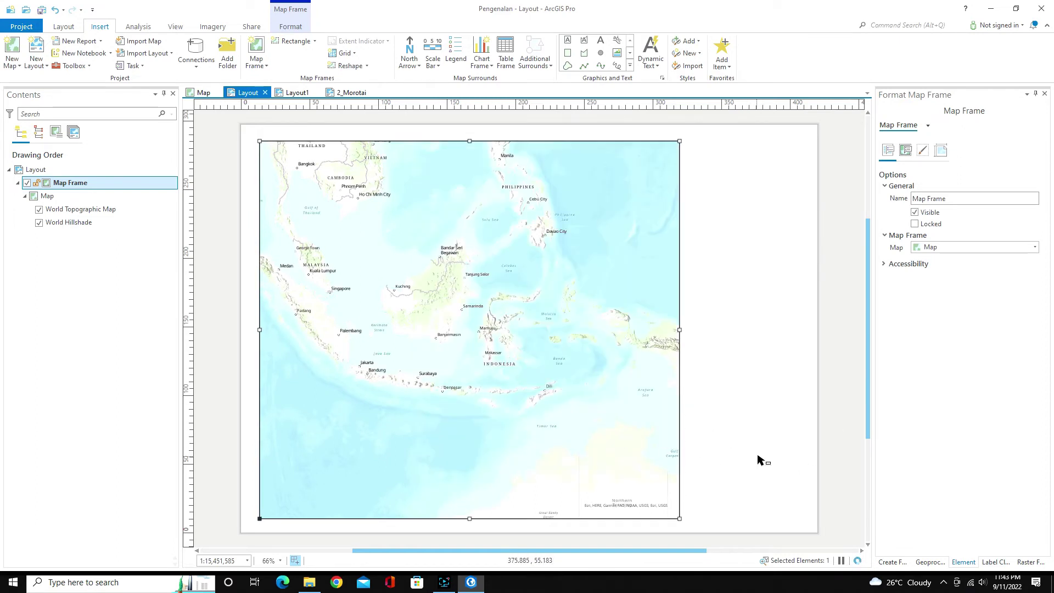
Create a new map and add it at 1:15,451,585 as a small, slightly widened frame in the landscape page's lower-right corner.
left_click(18, 66)
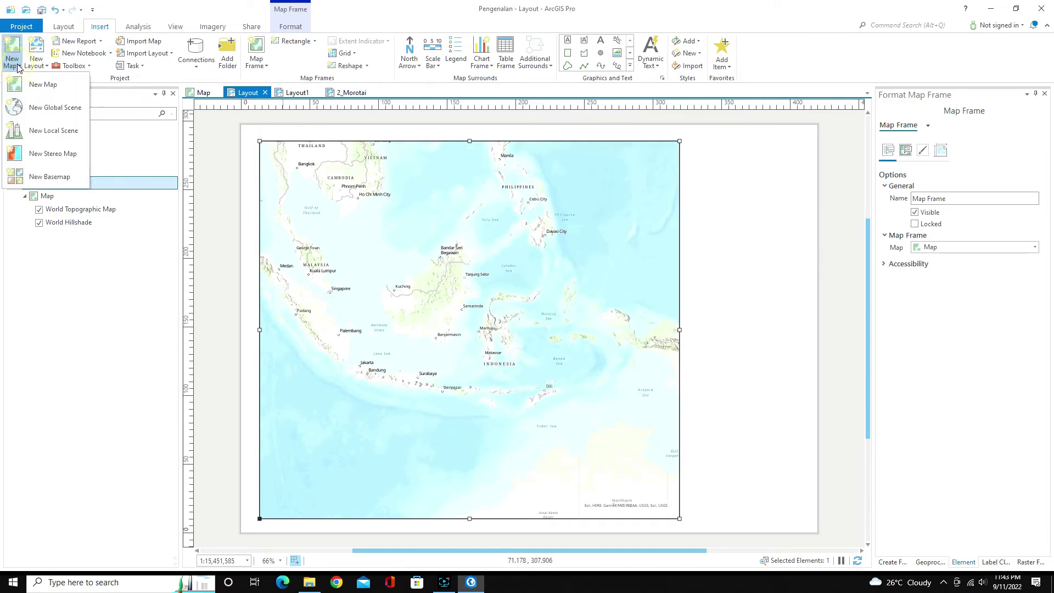
left_click(46, 84)
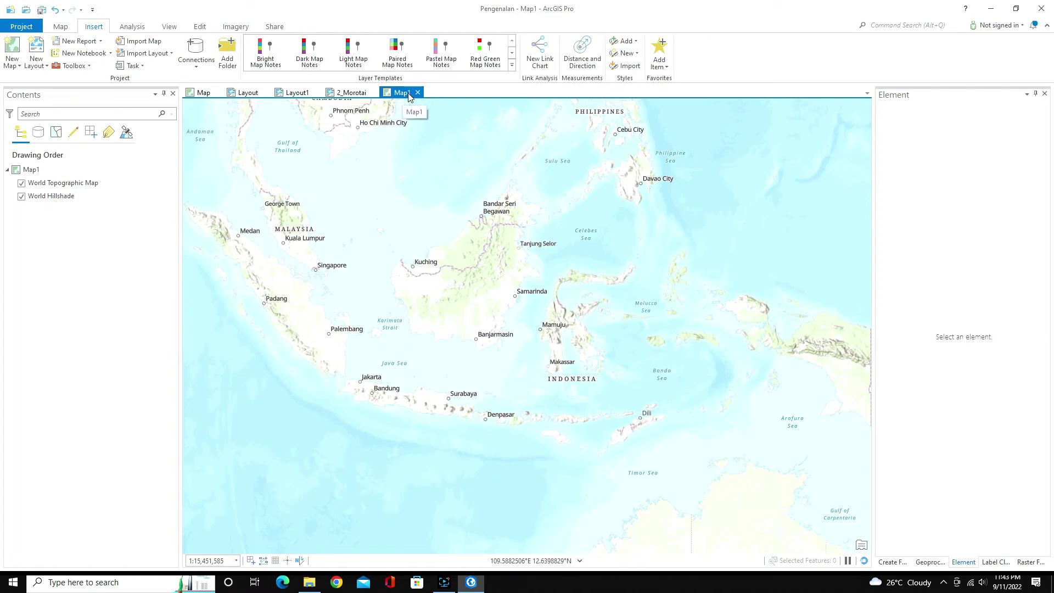
left_click(245, 93)
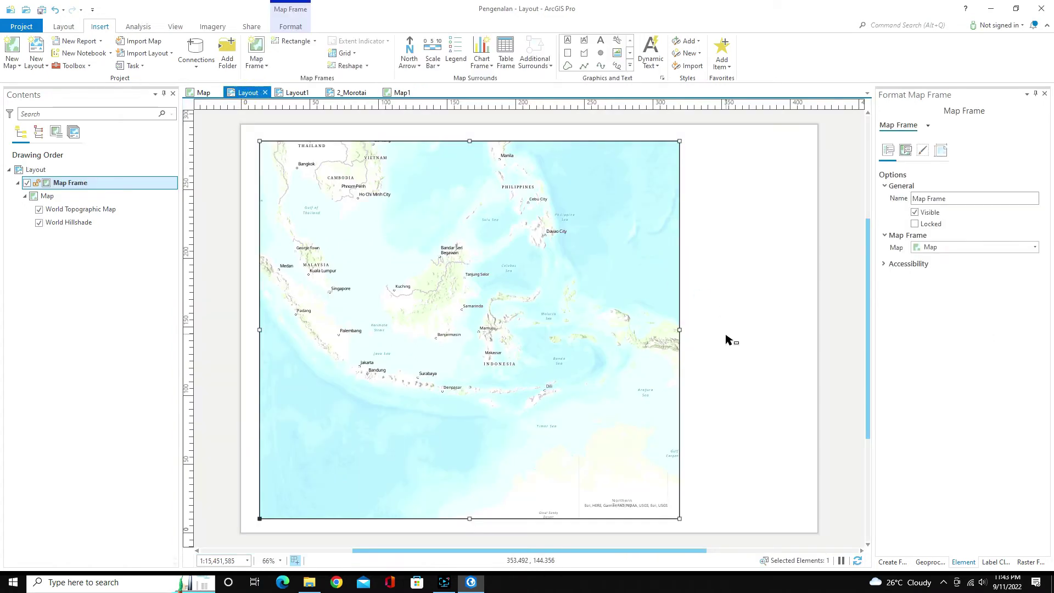
left_click(266, 67)
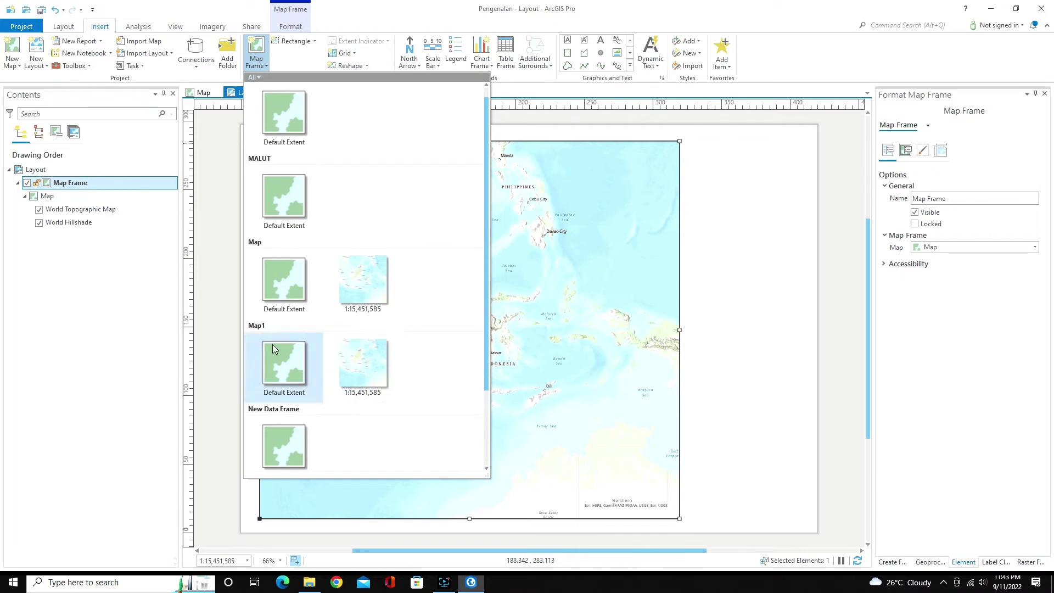
left_click(363, 367)
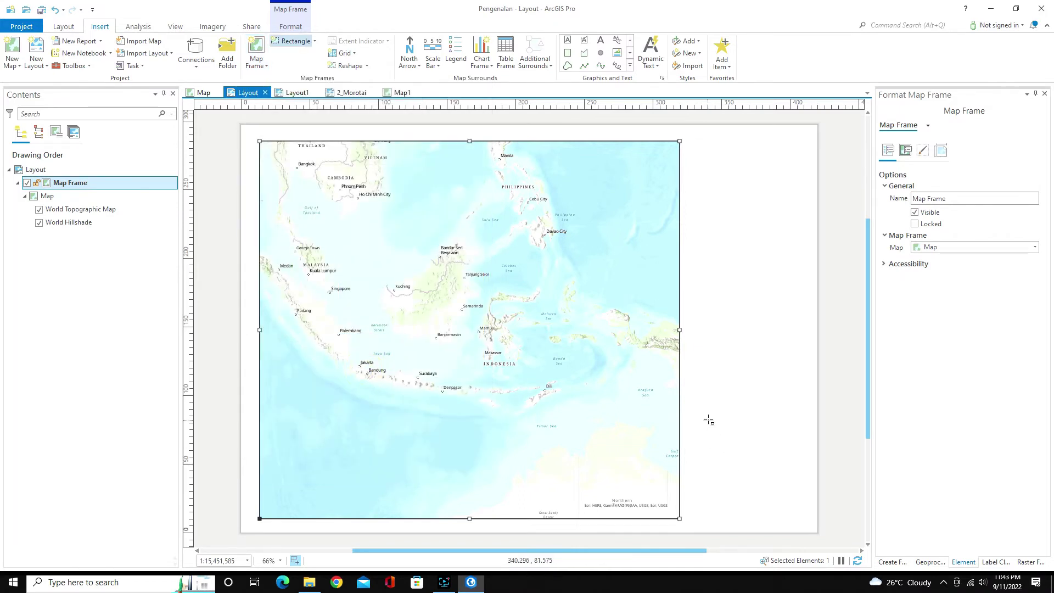
left_click_drag(704, 418, 801, 519)
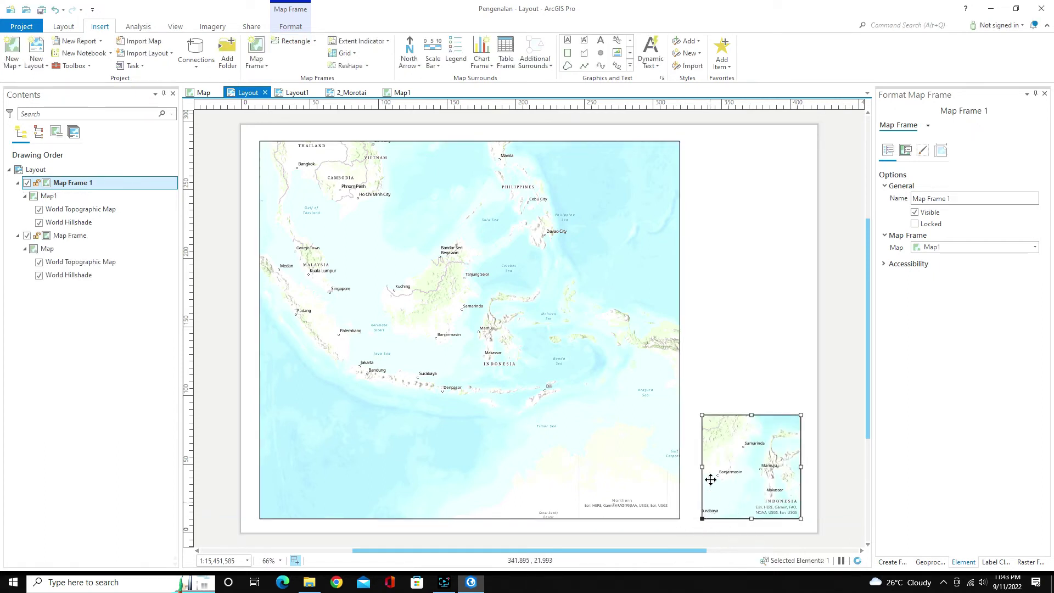
left_click_drag(702, 468, 747, 479)
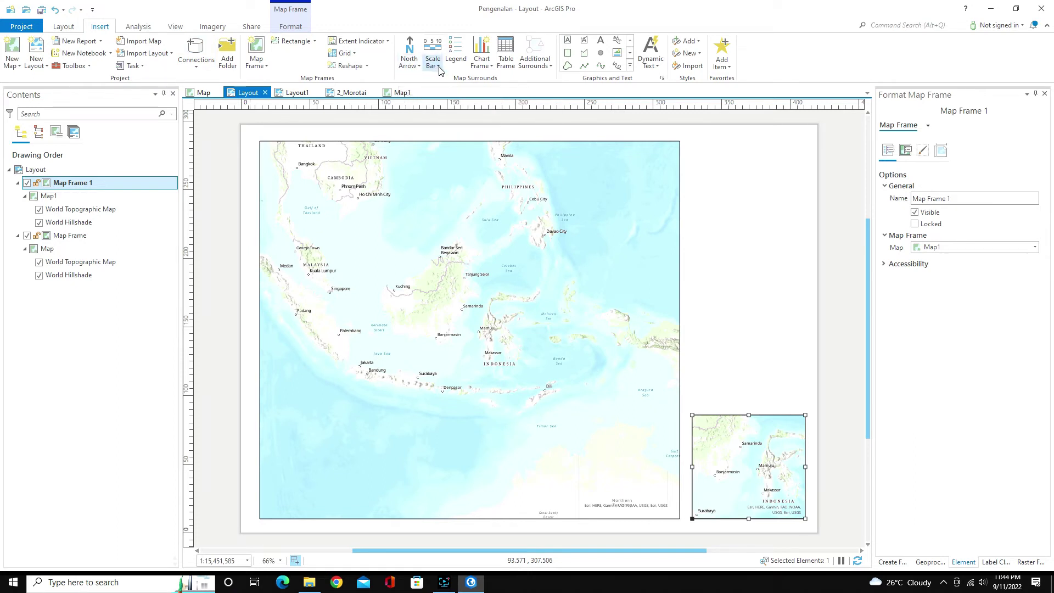
Look through the available north arrow styles, imperial and metric scale bars, and dynamic text options for the layout.
left_click(417, 67)
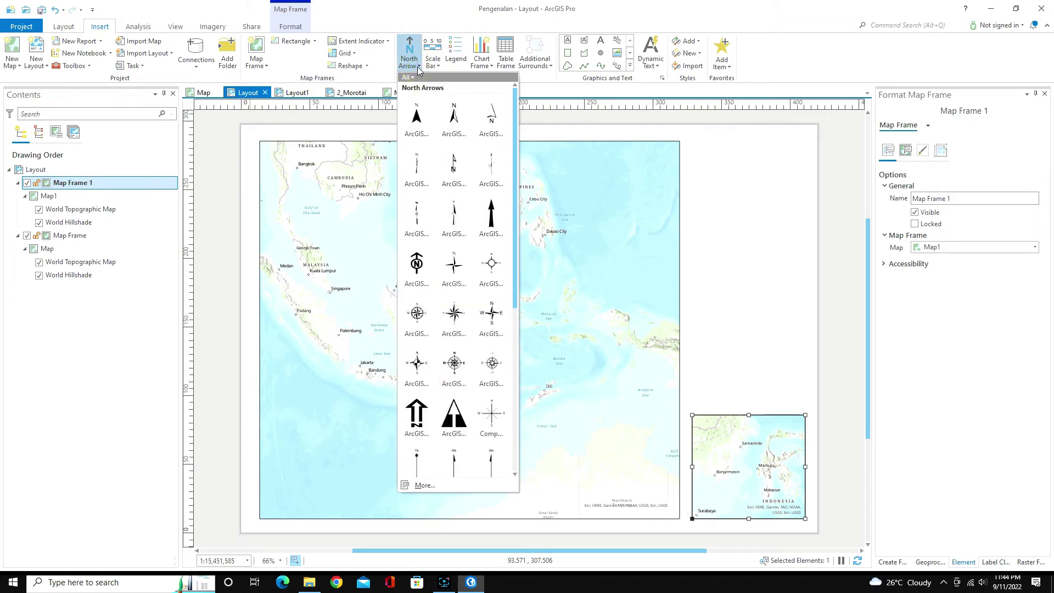
scroll(464, 313, "down", 3)
scroll(466, 321, "down", 1)
scroll(467, 322, "up", 5)
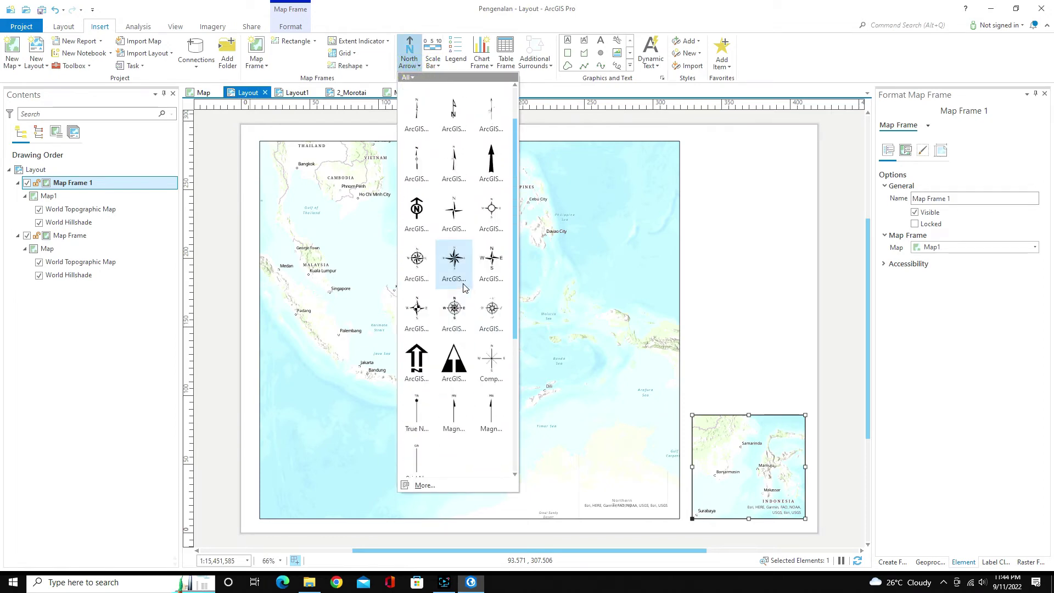
left_click(437, 65)
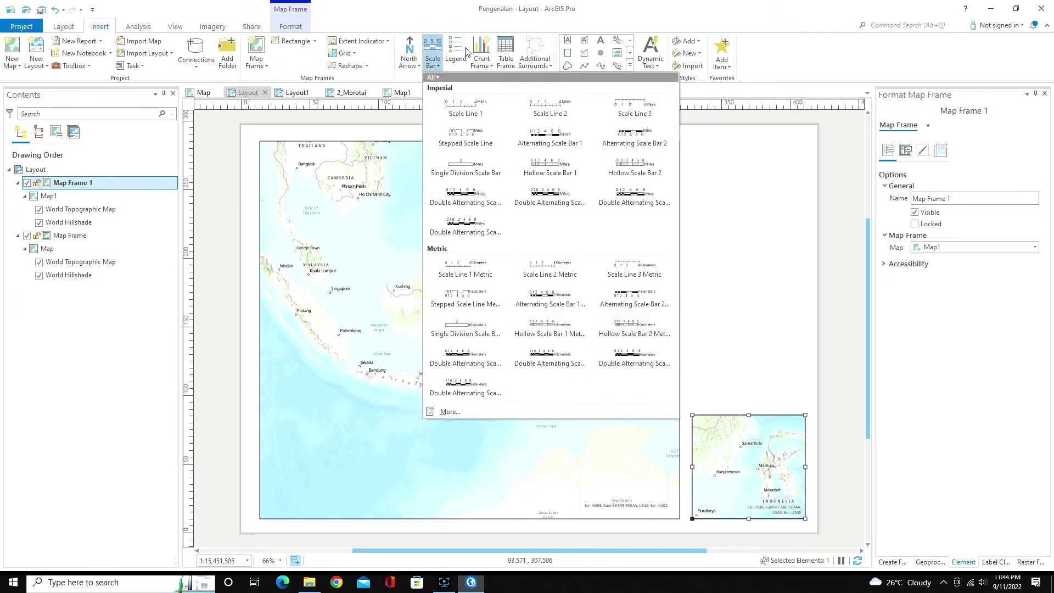
left_click(466, 20)
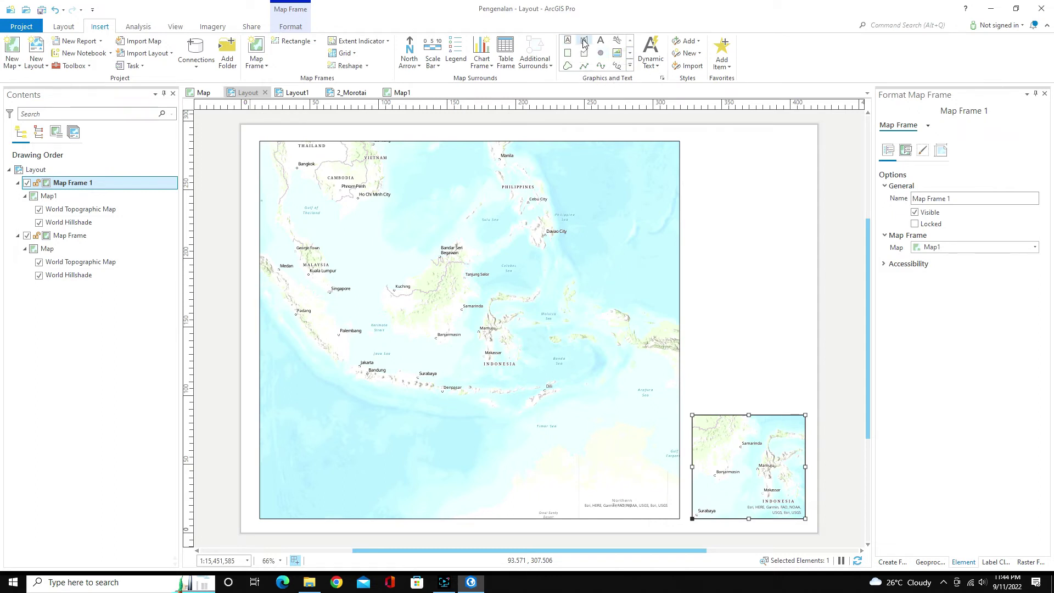
left_click(658, 66)
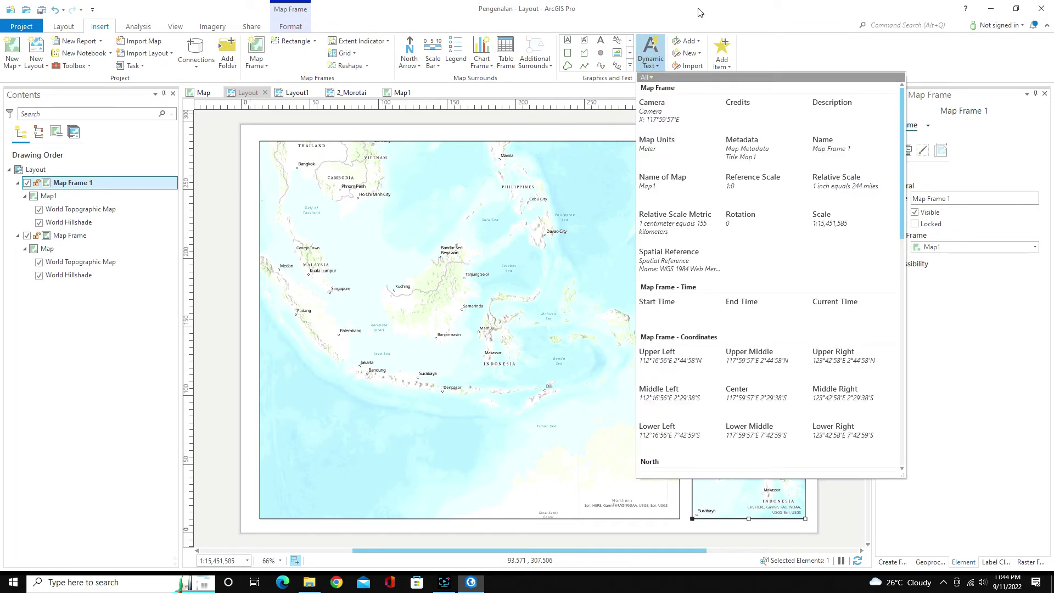
left_click(727, 15)
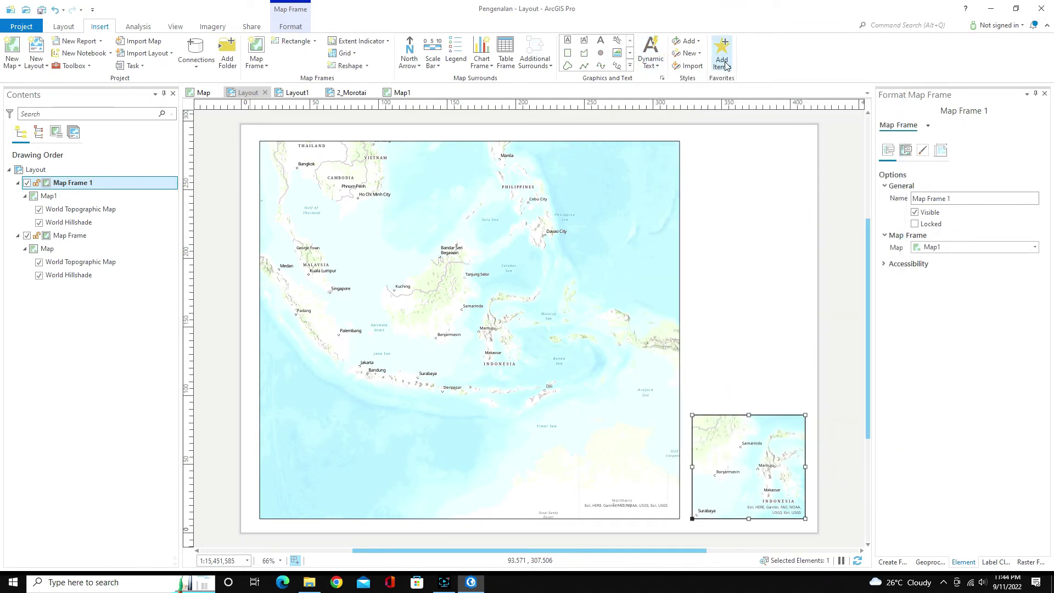
Look at the analysis tools offered for the layout and for the original map view.
left_click(139, 27)
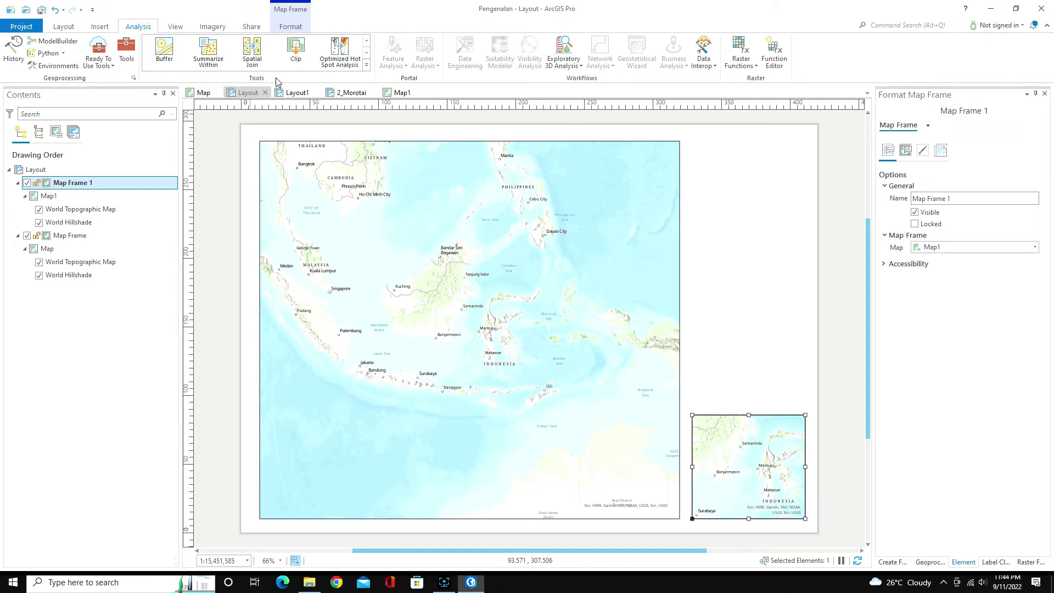
left_click(204, 92)
left_click(133, 27)
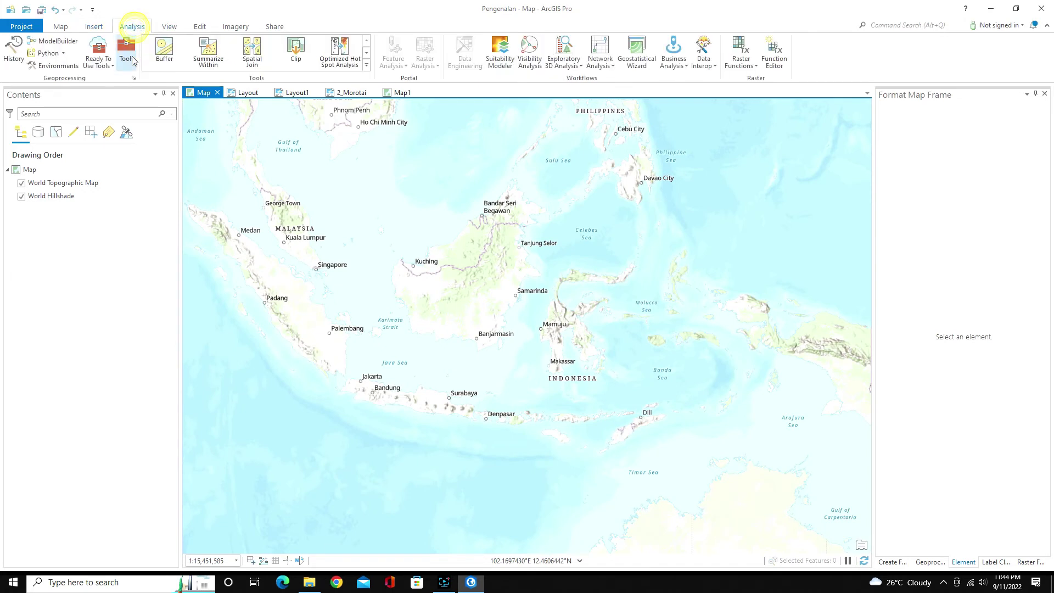
Browse the full gallery of analysis tools and the complete list of geoprocessing toolboxes.
left_click(366, 66)
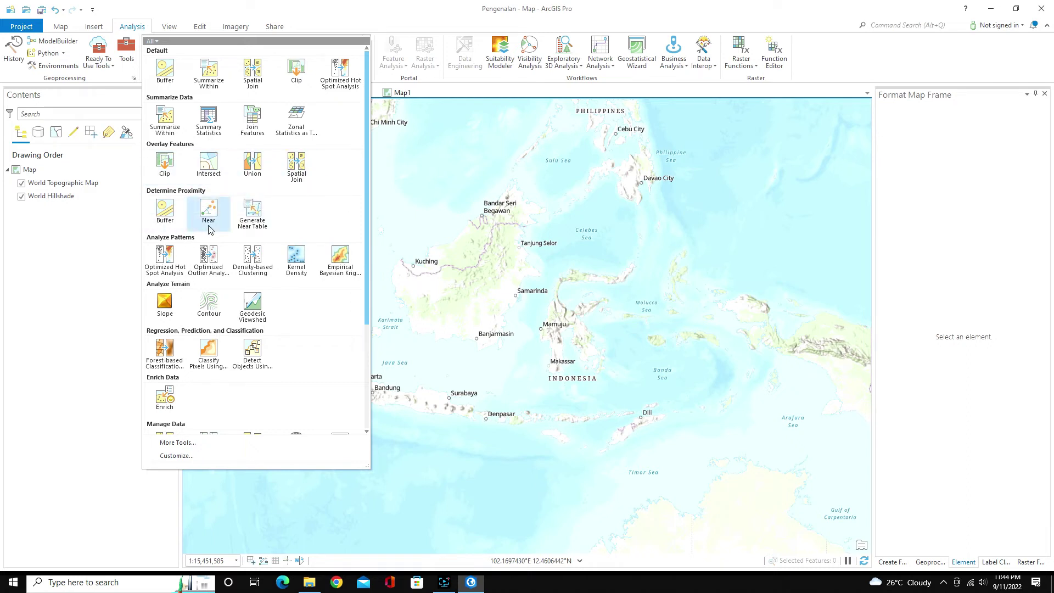
scroll(308, 283, "down", 3)
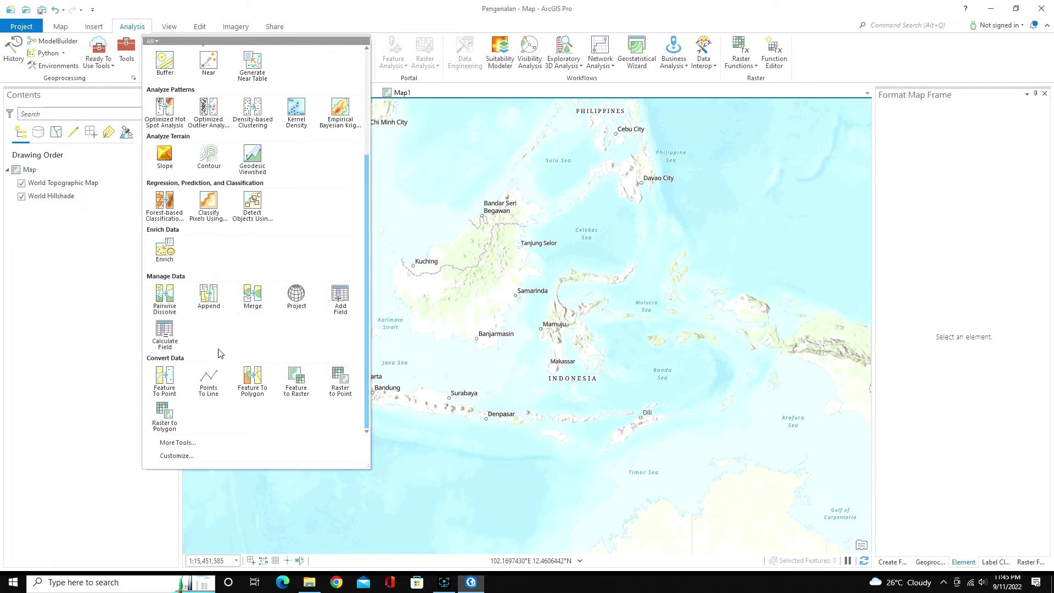
left_click(195, 443)
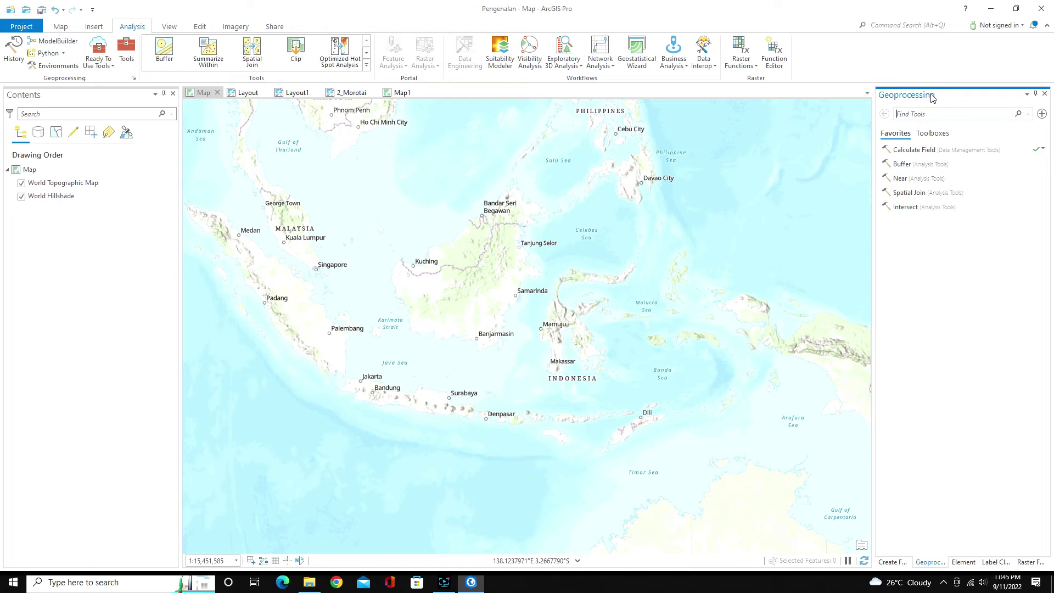
left_click(933, 134)
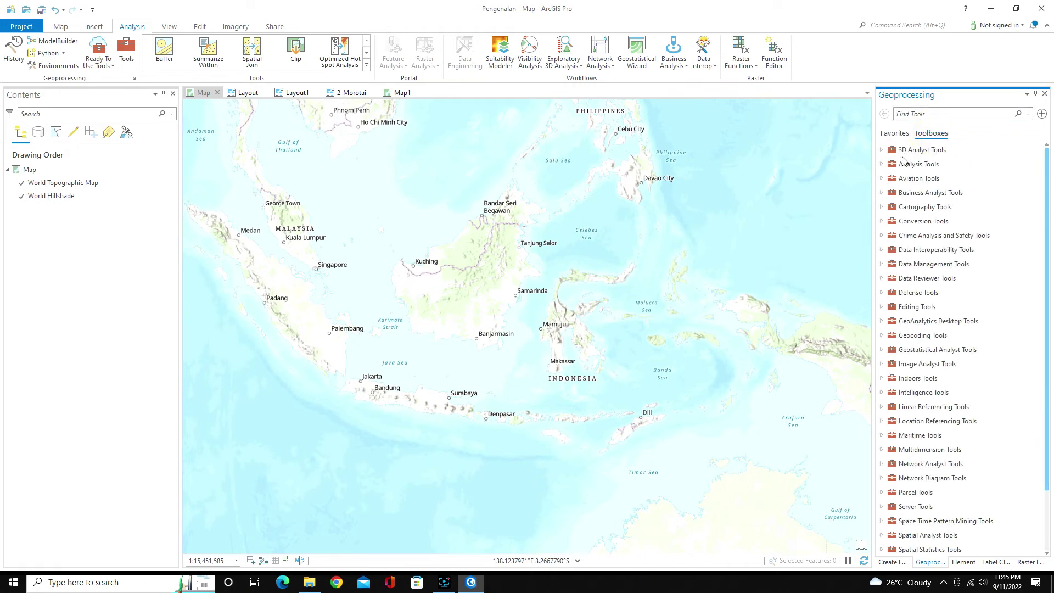
scroll(941, 165, "down", 3)
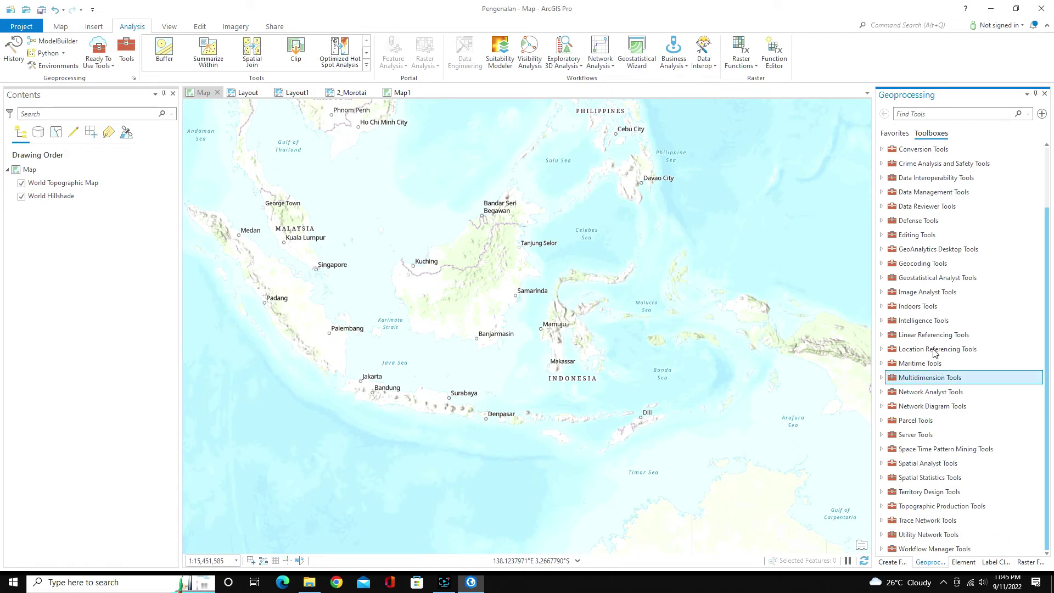
scroll(936, 346, "up", 3)
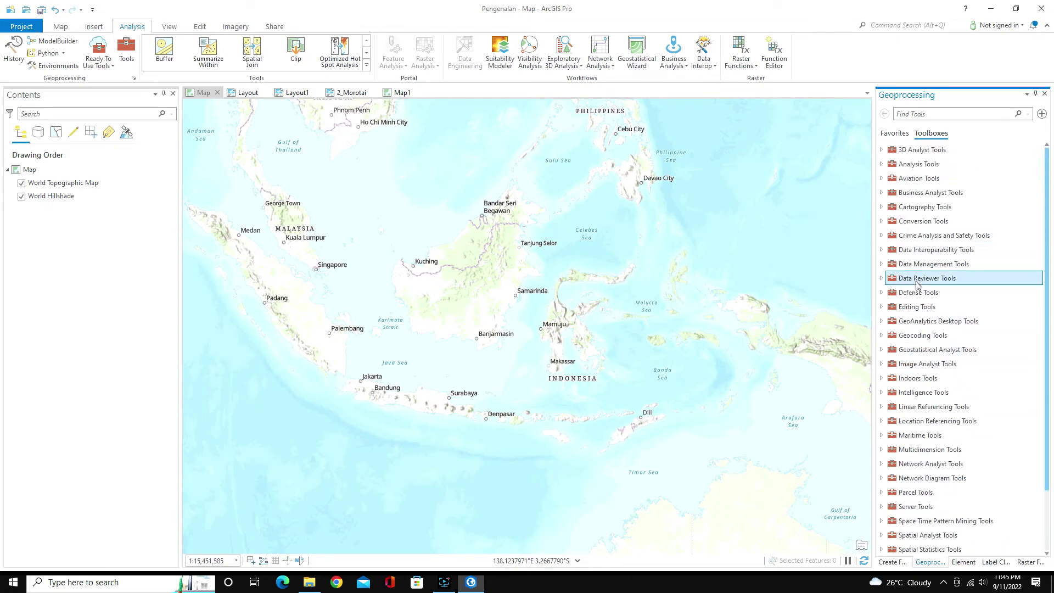
Look through the toolsets inside the Data Management Tools toolbox and collapse it again.
left_click(882, 265)
scroll(943, 269, "down", 5)
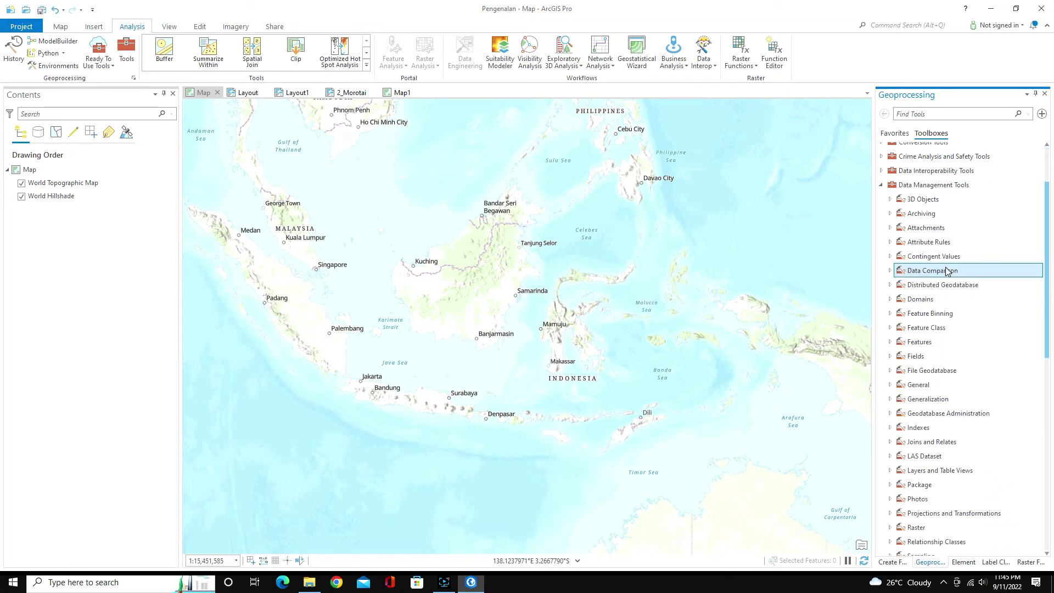
scroll(946, 271, "down", 3)
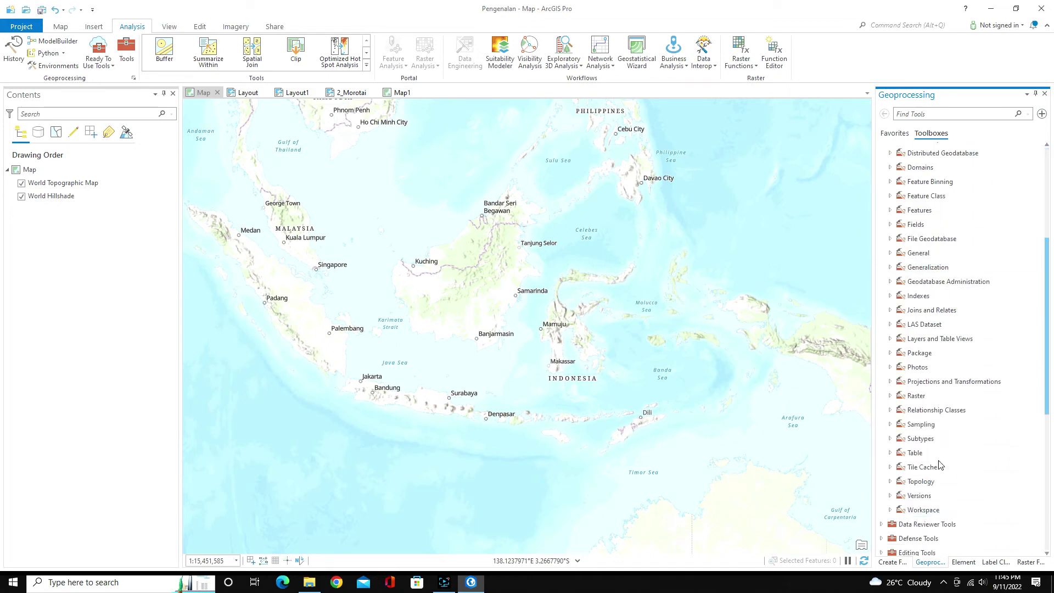
scroll(959, 457, "up", 5)
left_click(949, 366)
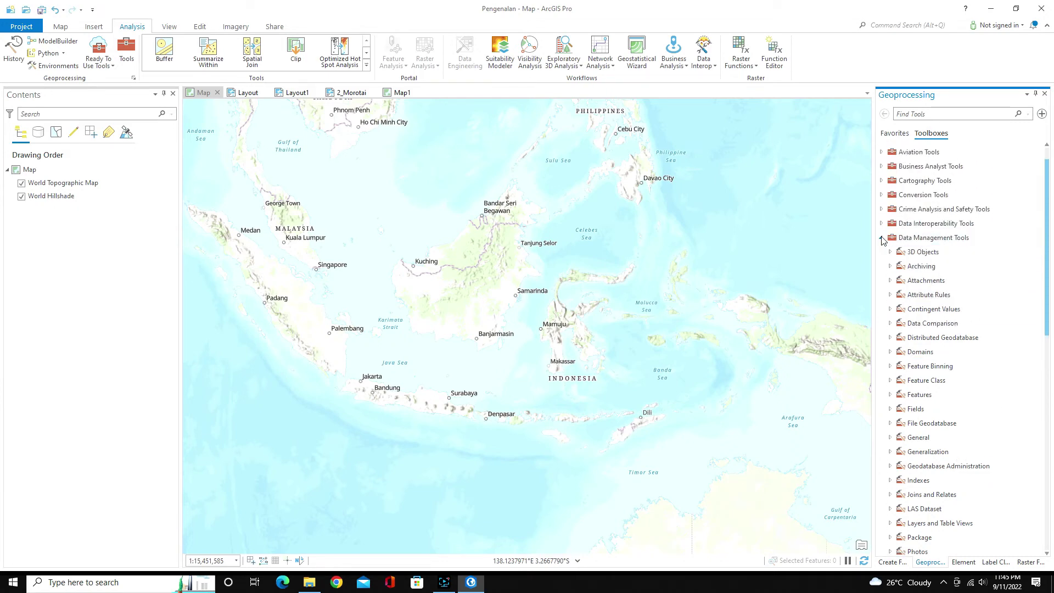
left_click(881, 239)
scroll(901, 237, "down", 1)
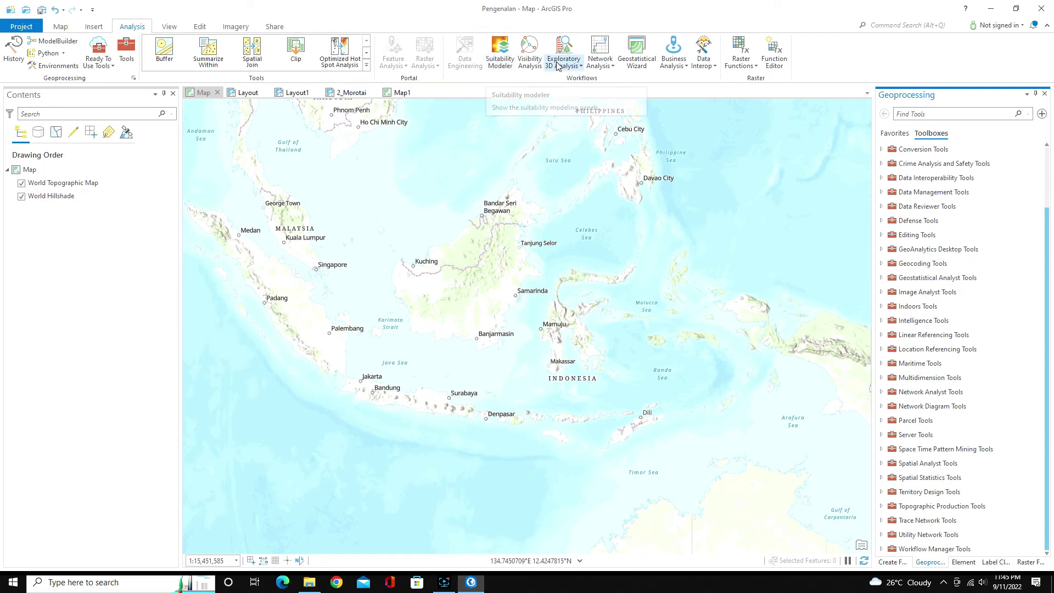
Compare the view options of Map and Layout, and look at the pane reset choices and editing tools for Map.
left_click(169, 28)
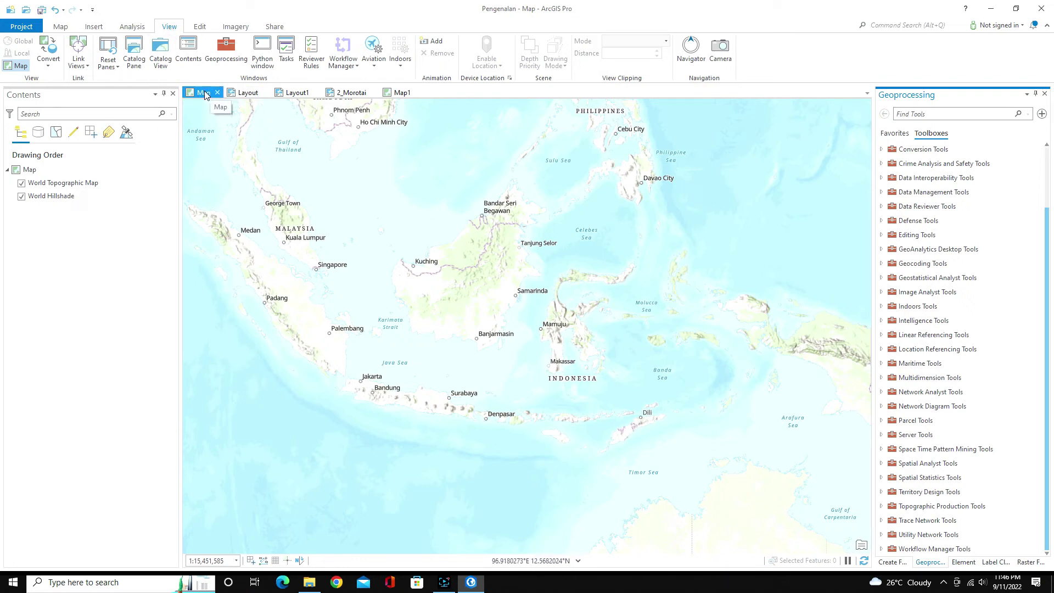
left_click(248, 92)
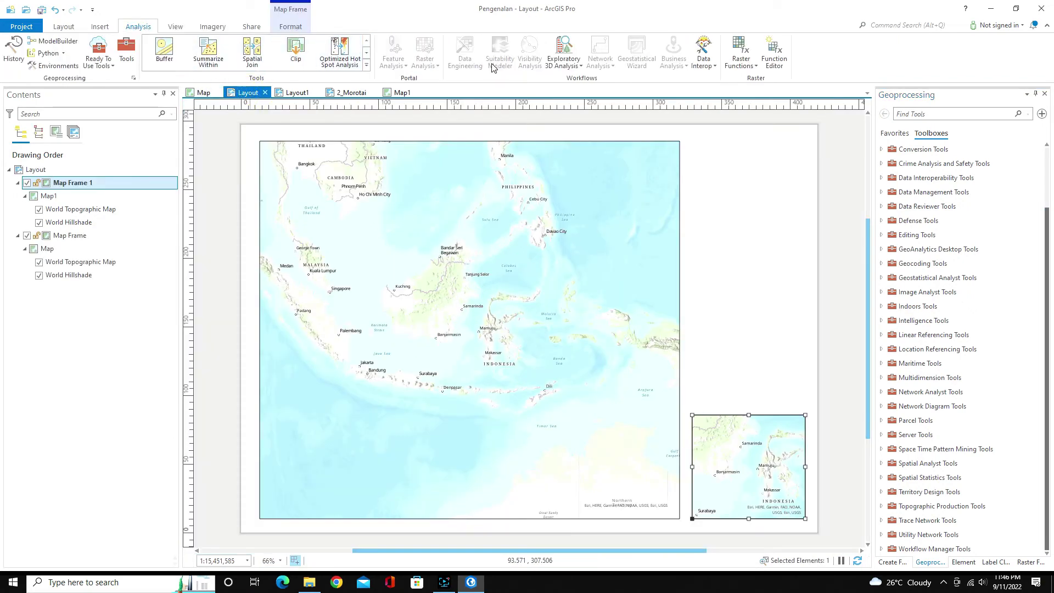
left_click(166, 28)
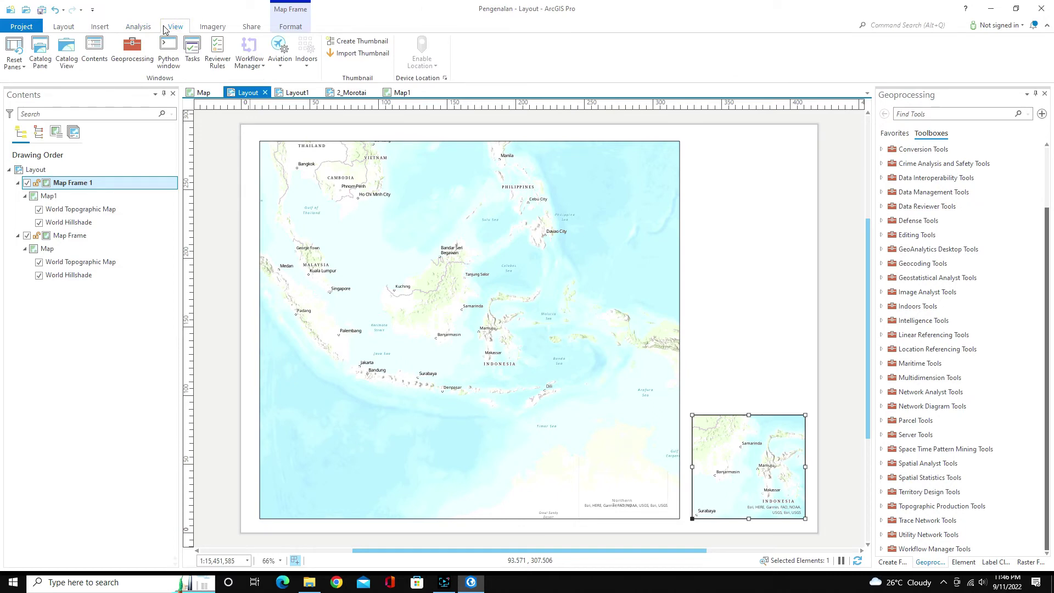
left_click(203, 93)
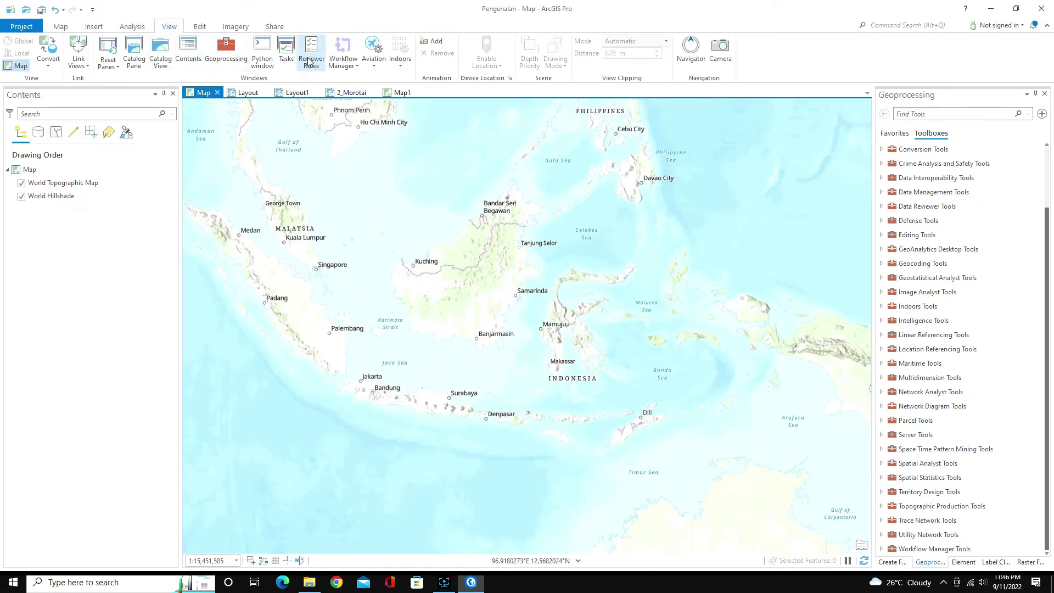
left_click(117, 71)
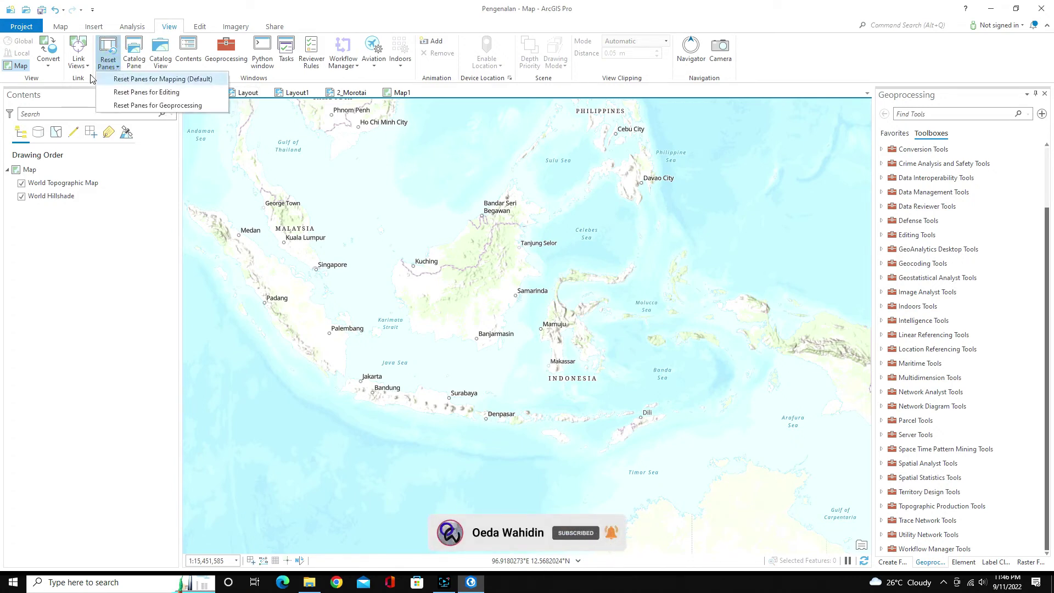
key("Escape")
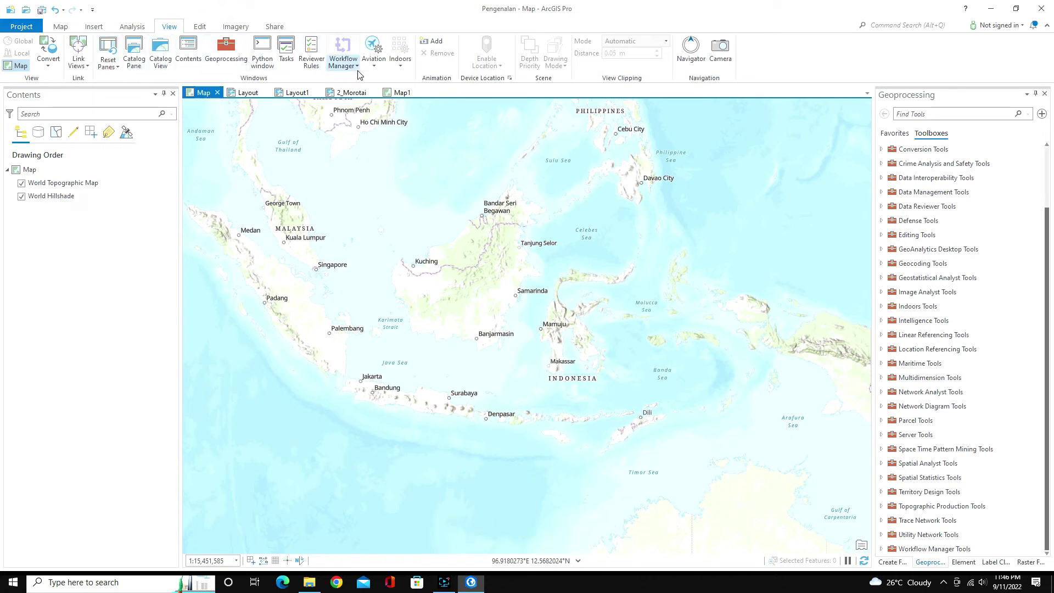
left_click(198, 27)
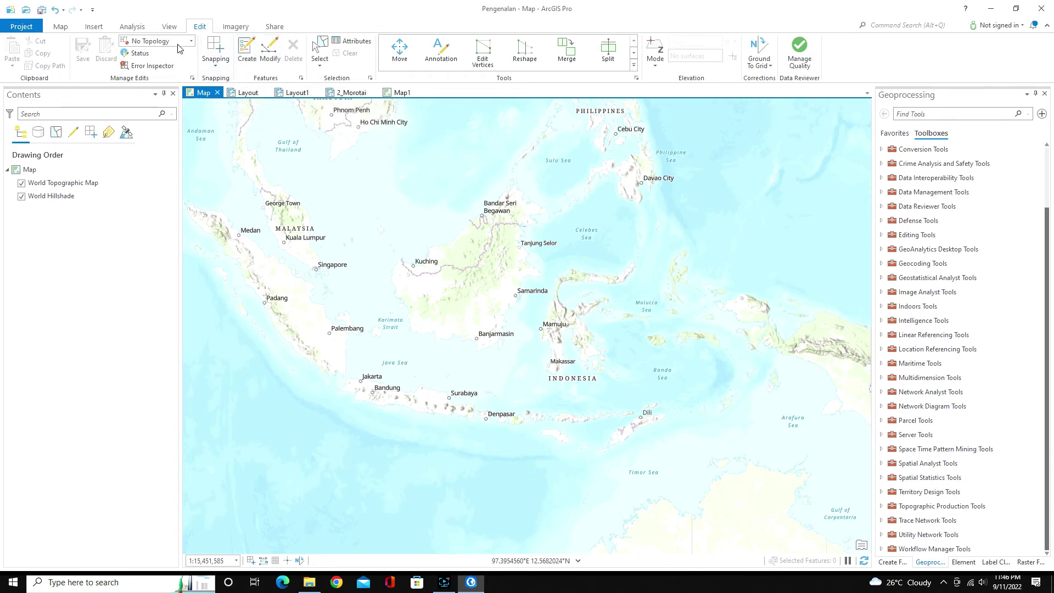
Add a Point Map Notes layer to Map from the layer templates and expand it to show its symbol.
left_click(93, 27)
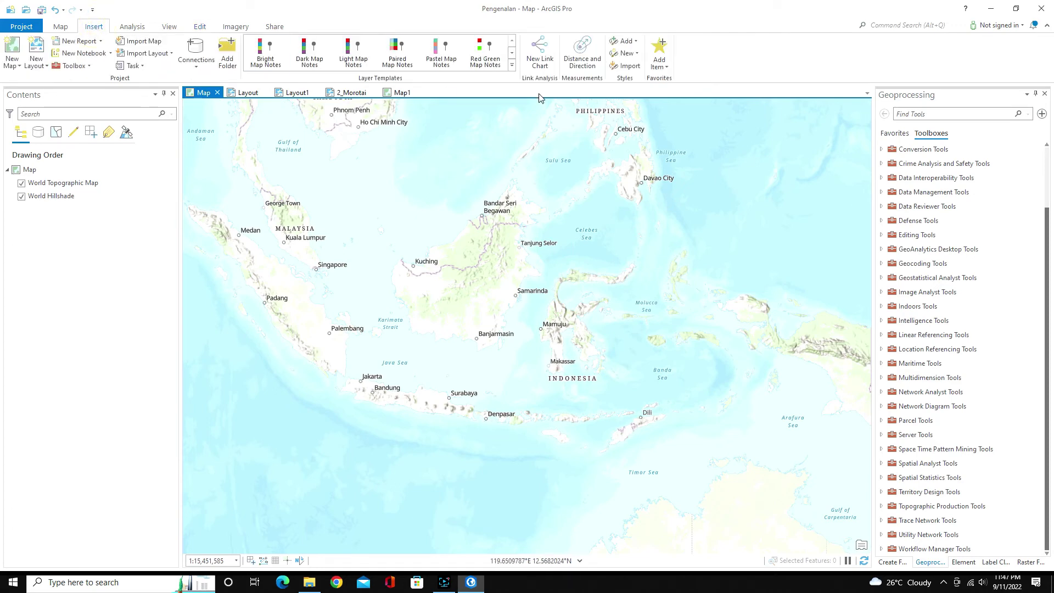
left_click(512, 67)
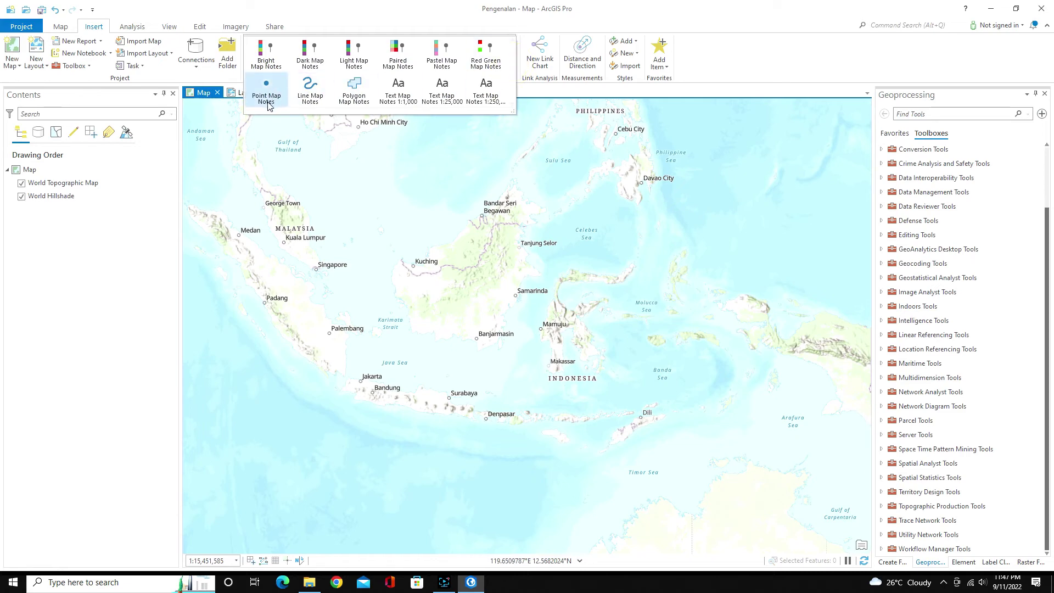
left_click(446, 13)
left_click(512, 65)
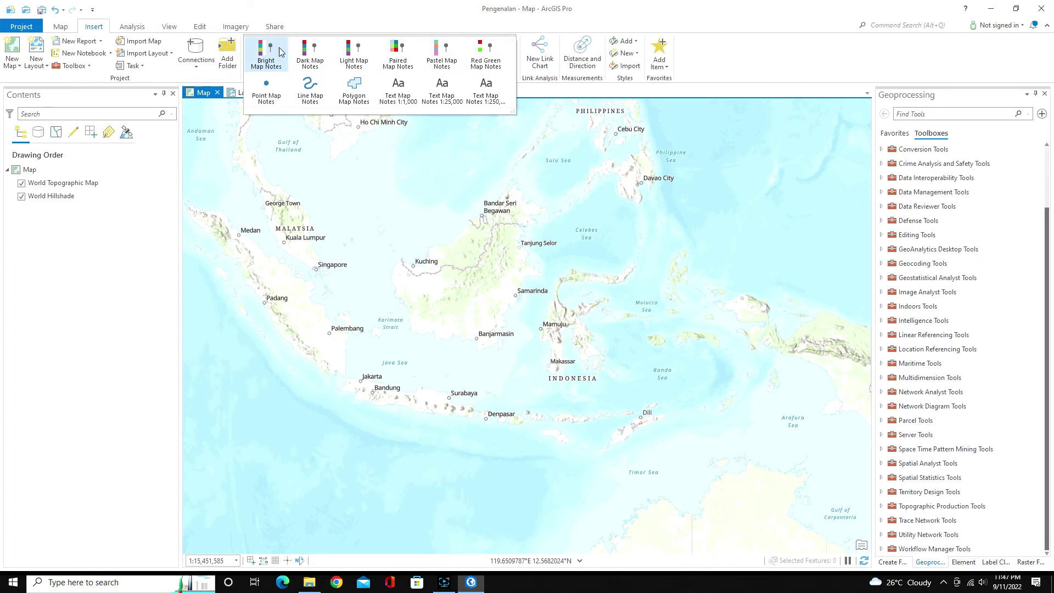
left_click(269, 91)
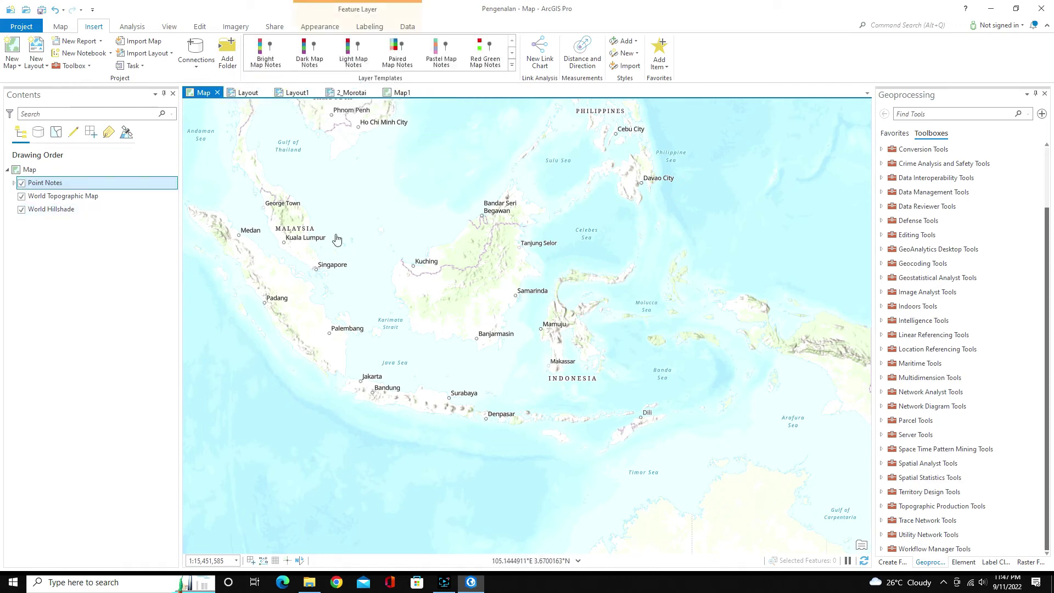
left_click(14, 184)
left_click(45, 196)
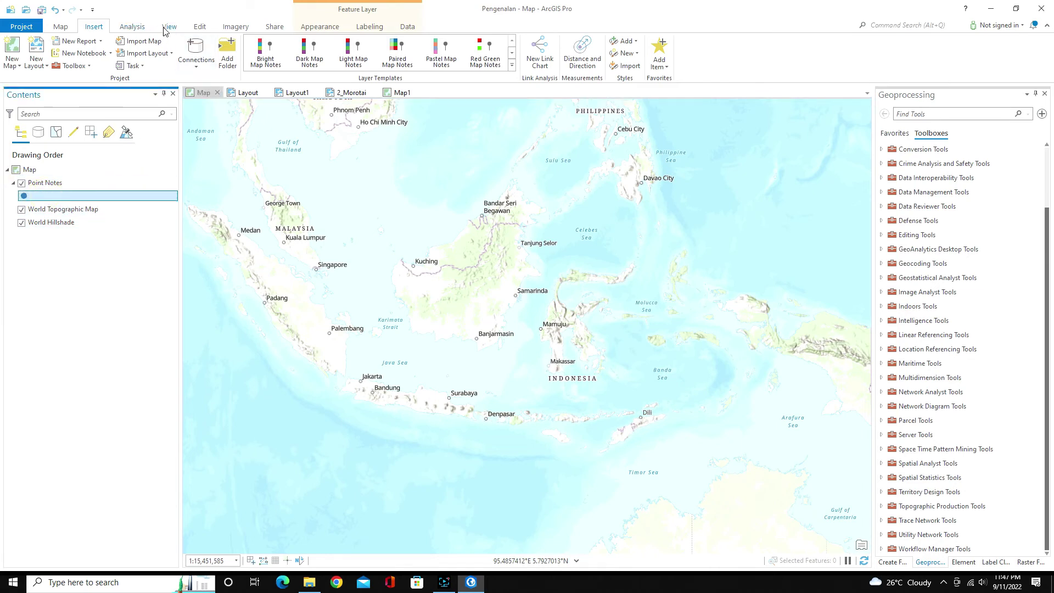
Create five Point Notes features close together in the sea just west of Ternate.
left_click(200, 26)
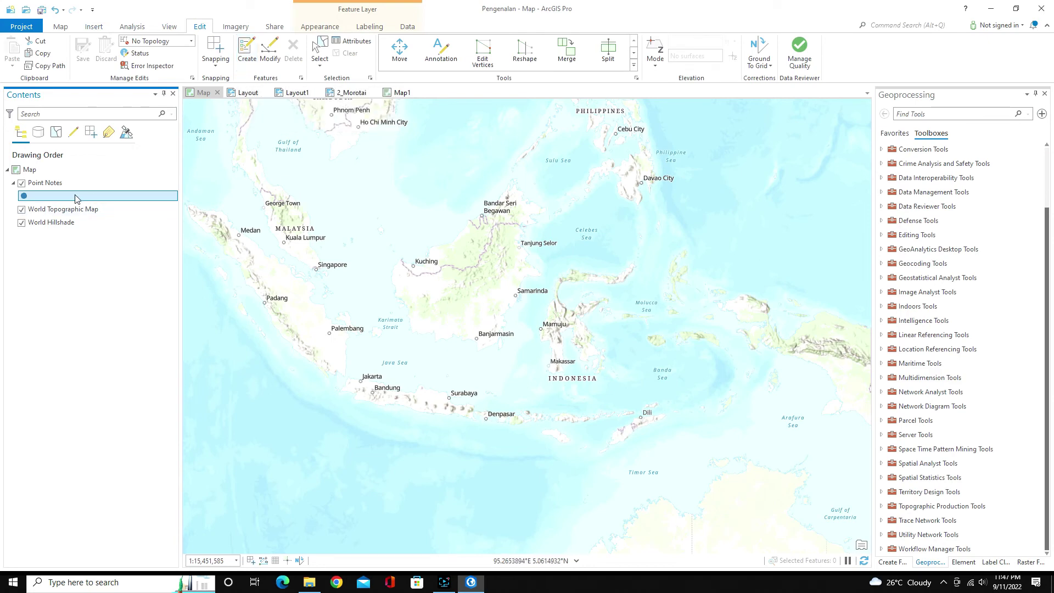
left_click(247, 53)
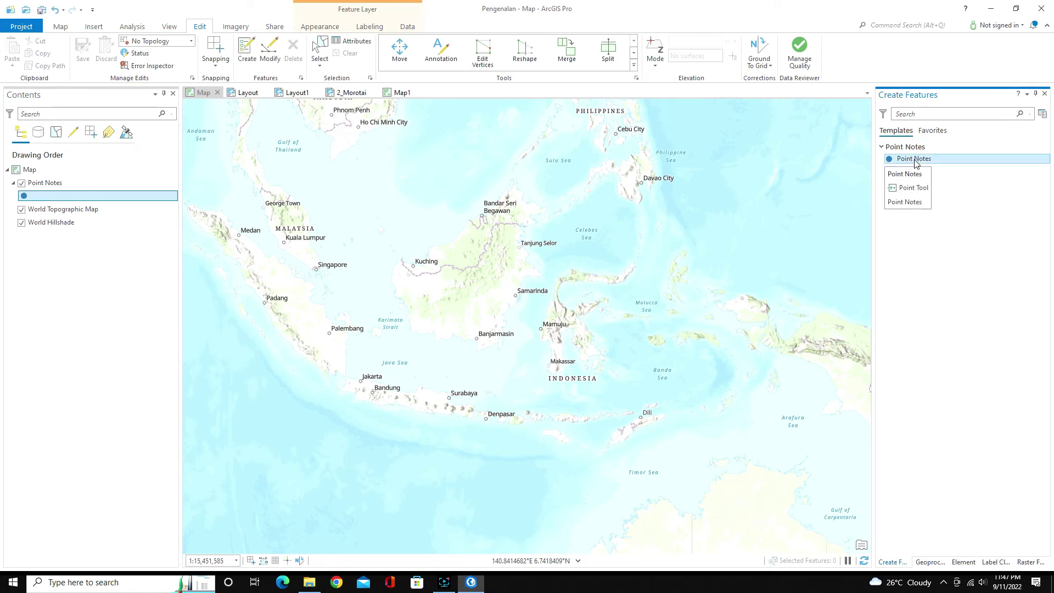
left_click(915, 160)
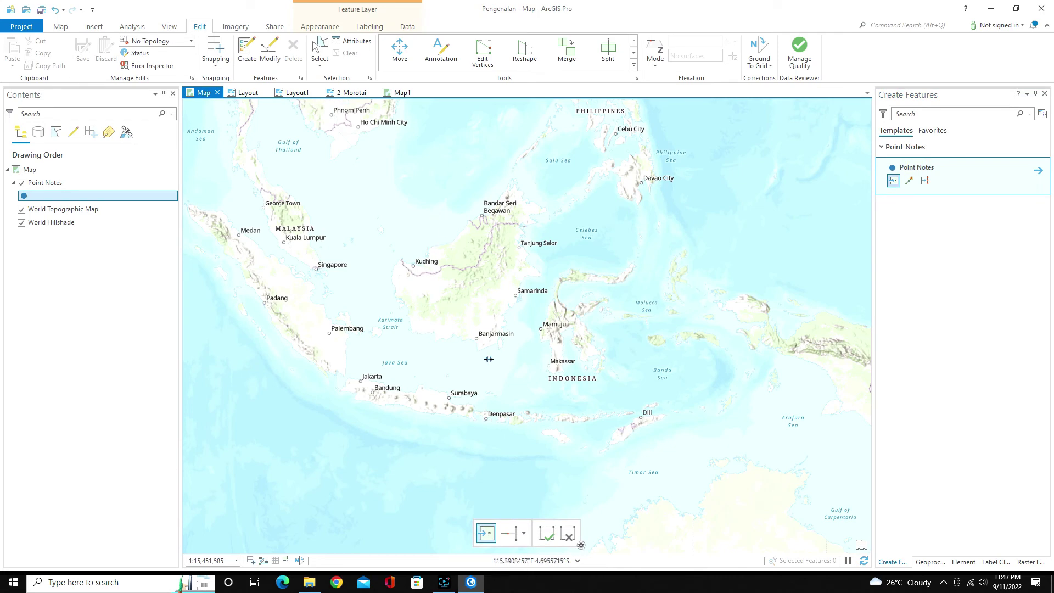
left_click(691, 306)
scroll(683, 305, "up", 5)
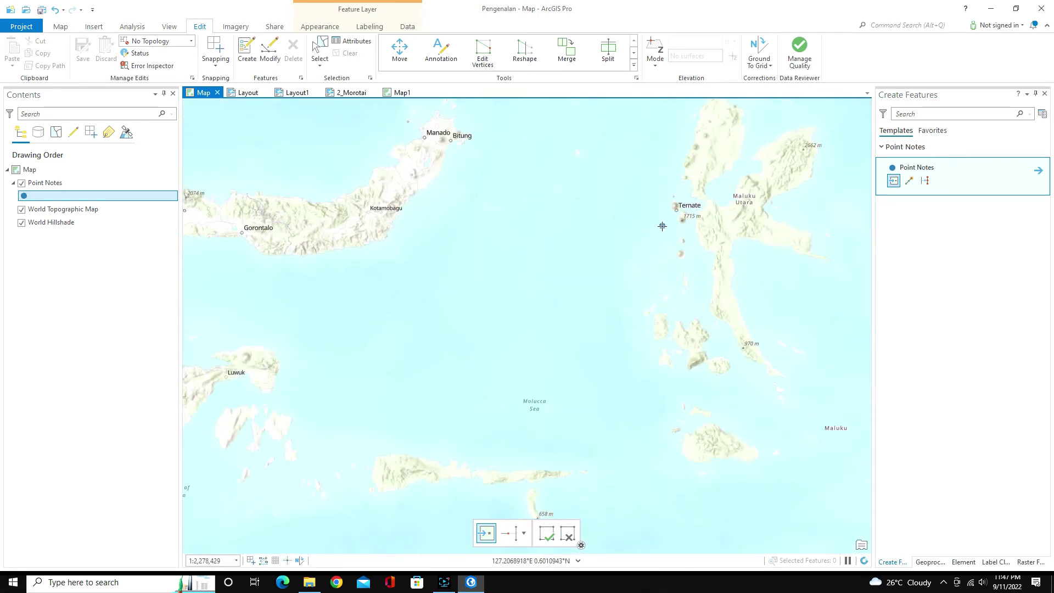
left_click(662, 226)
left_click(643, 235)
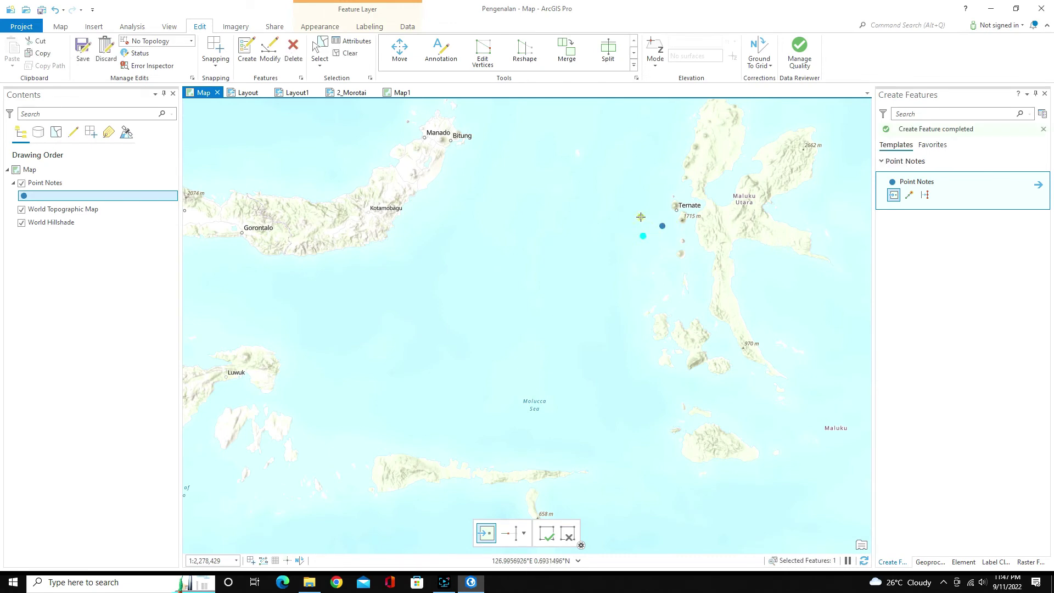
left_click(641, 217)
left_click(622, 236)
left_click(637, 256)
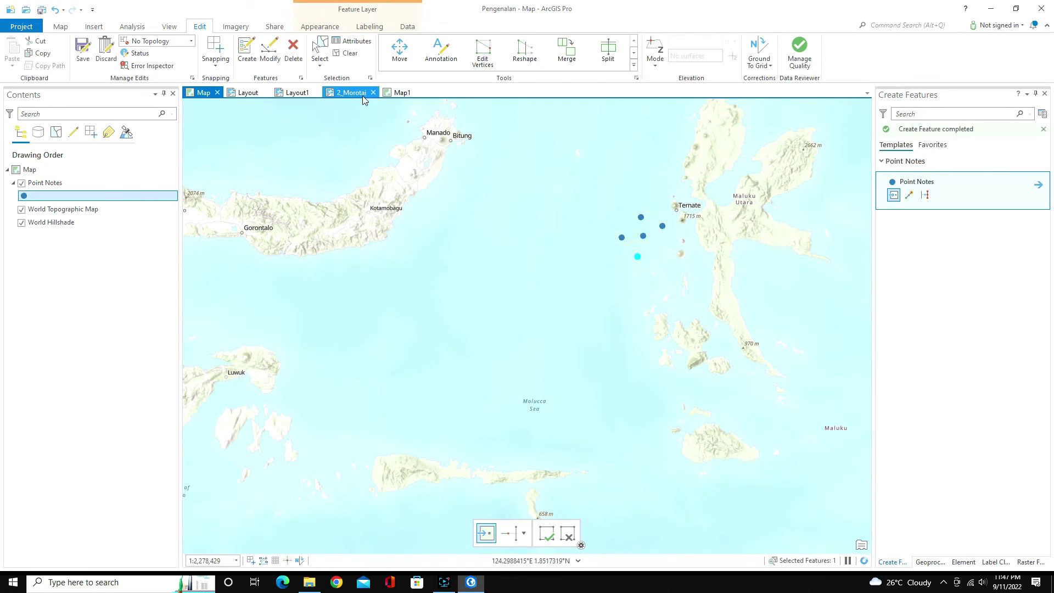
Add a Line Map Notes layer to Map from the layer templates.
left_click(94, 27)
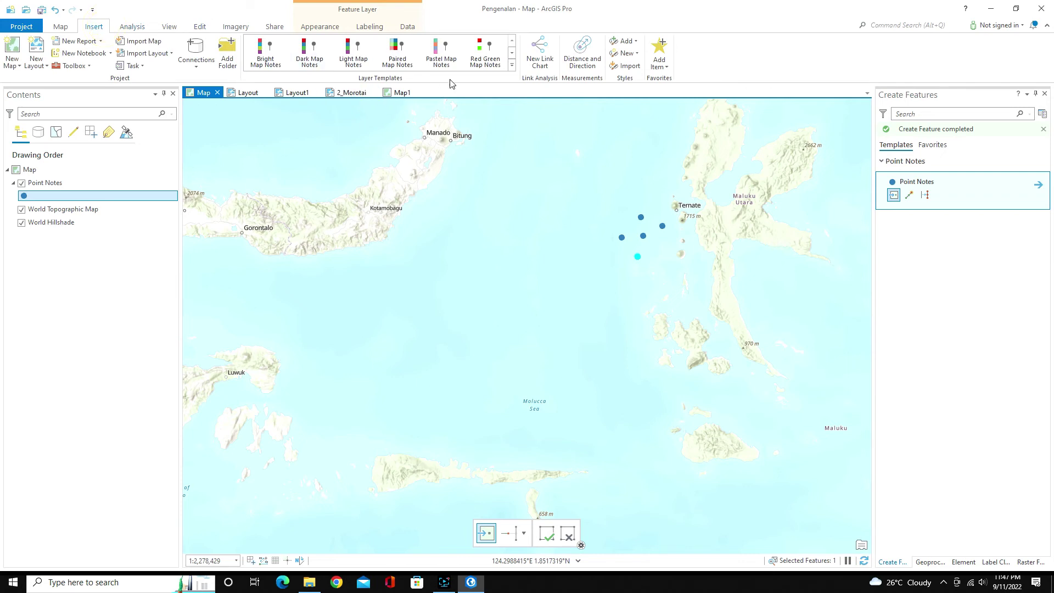
left_click(505, 70)
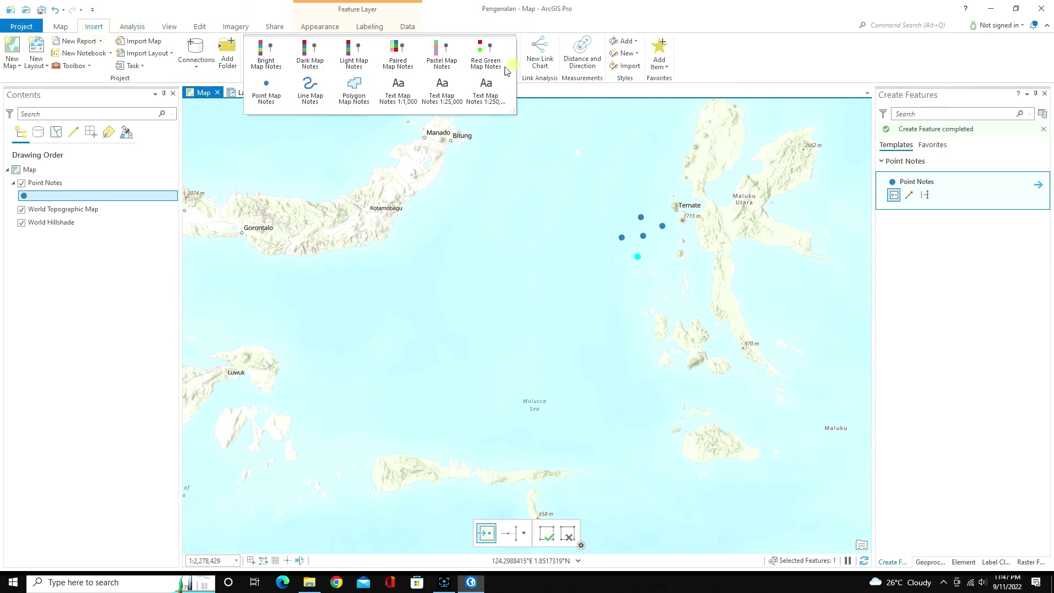
left_click(310, 91)
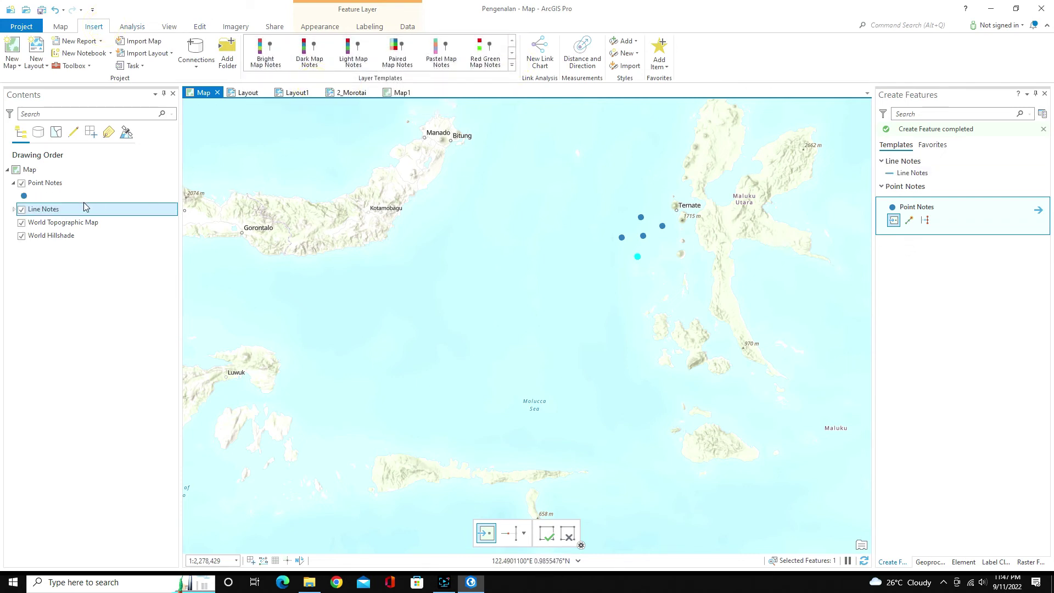
Draw a six-vertex Line Notes feature running roughly north to south in the sea west and southwest of the point notes.
left_click(917, 174)
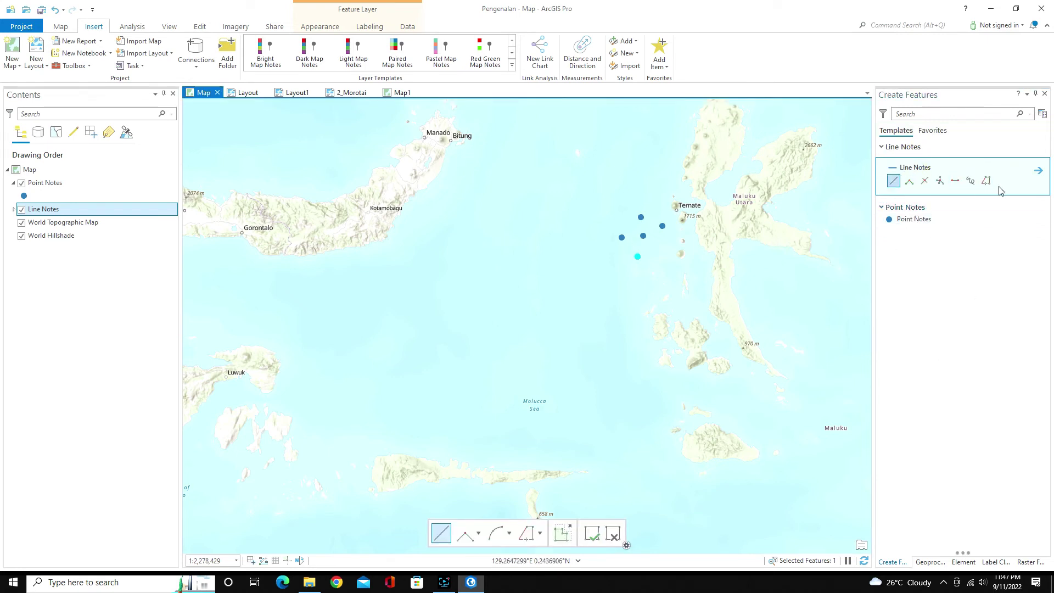
left_click(574, 218)
left_click(601, 260)
left_click(627, 294)
left_click(611, 349)
left_click(637, 378)
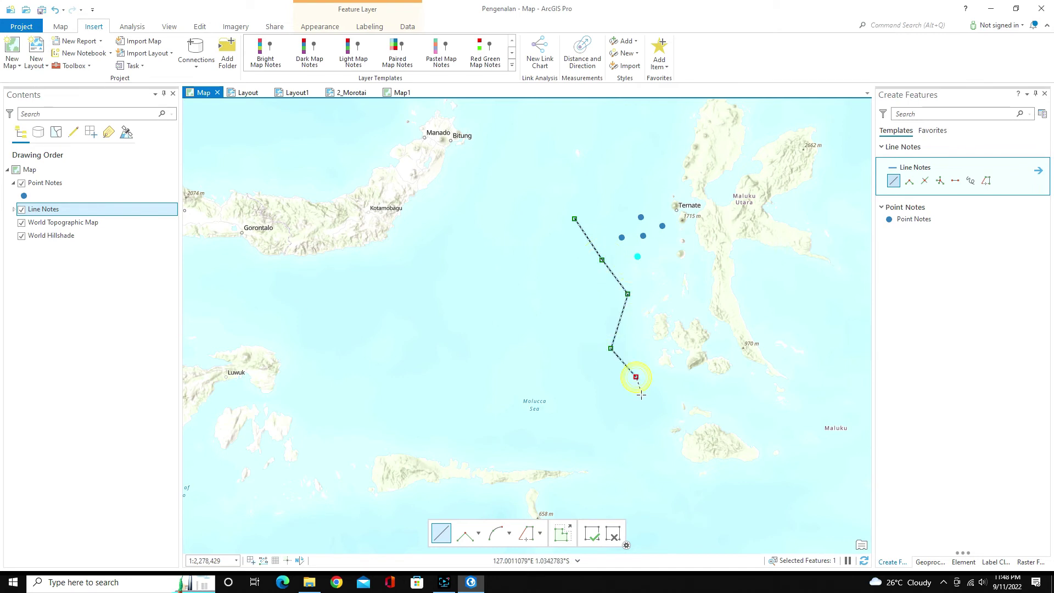
double_click(641, 398)
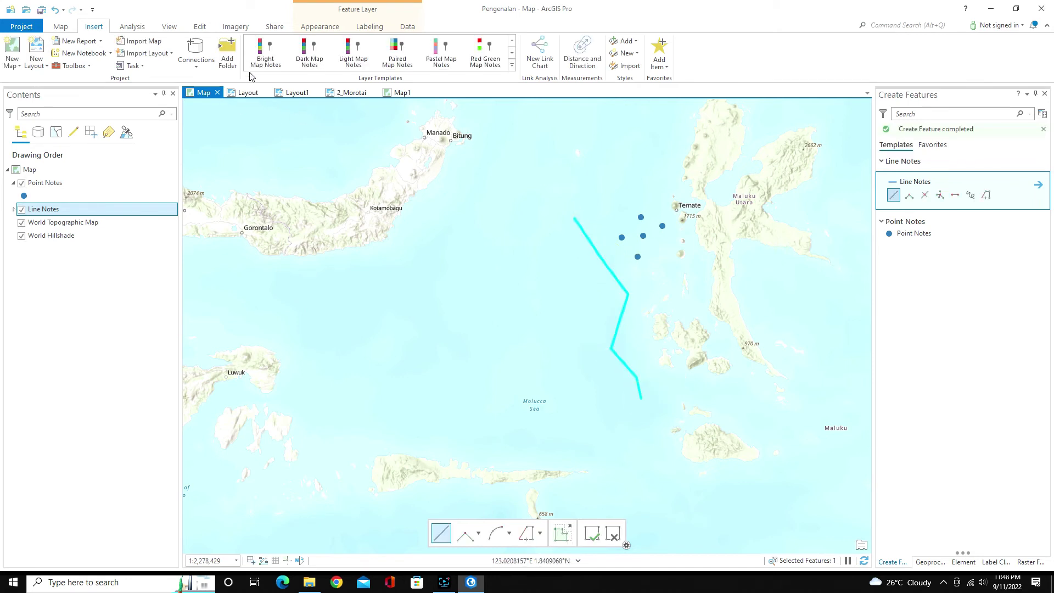
Save all edits made to the point and line notes.
left_click(512, 65)
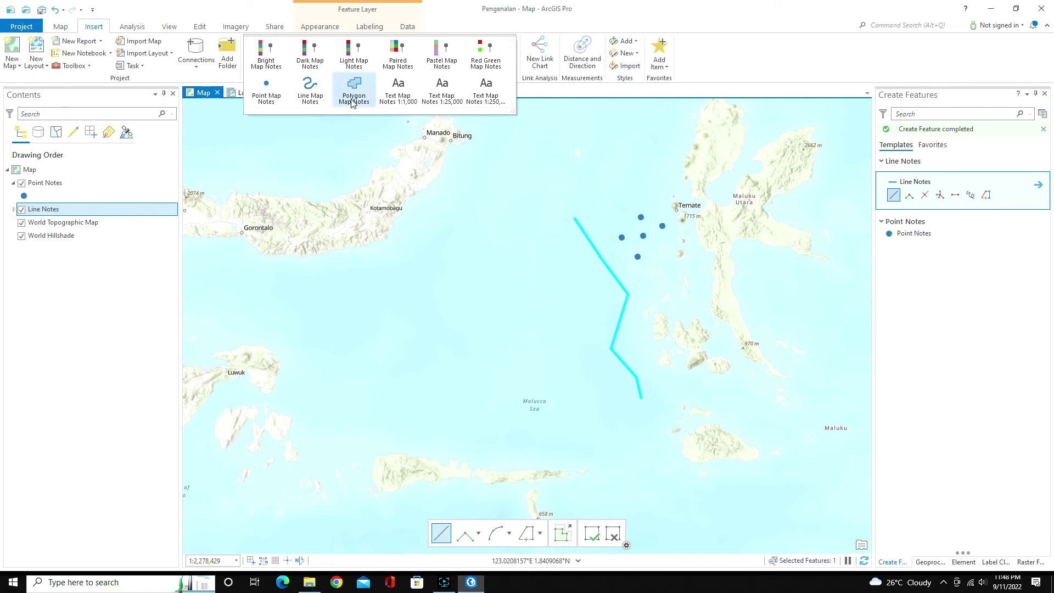
left_click(451, 21)
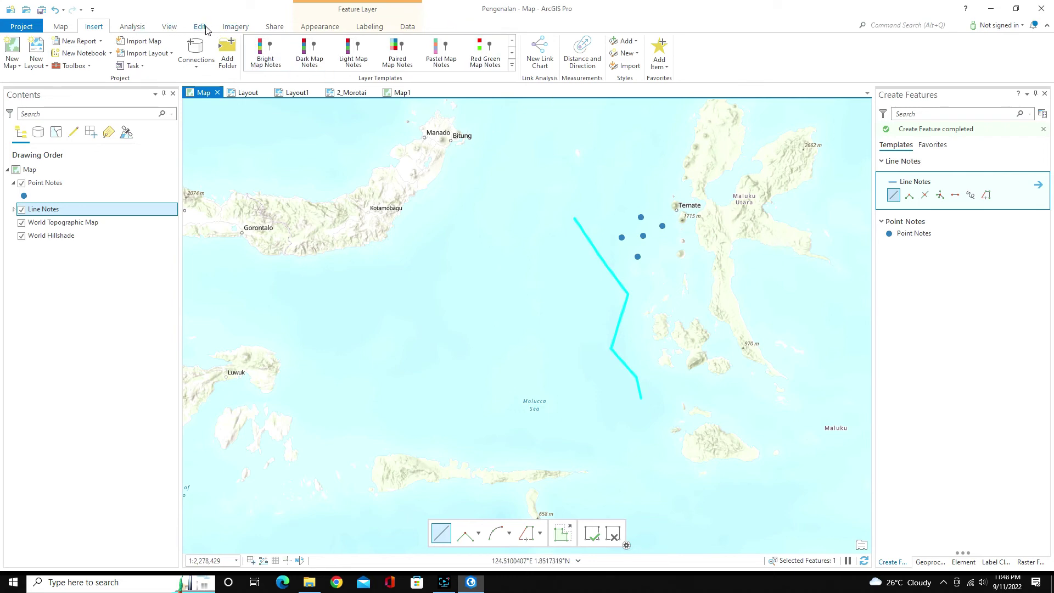
left_click(201, 27)
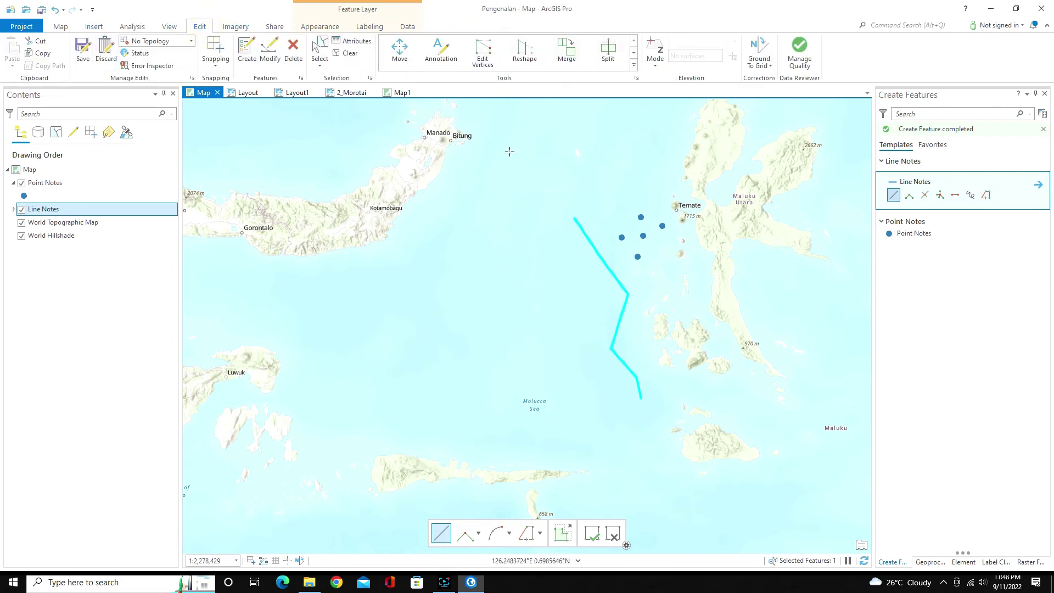
left_click(82, 49)
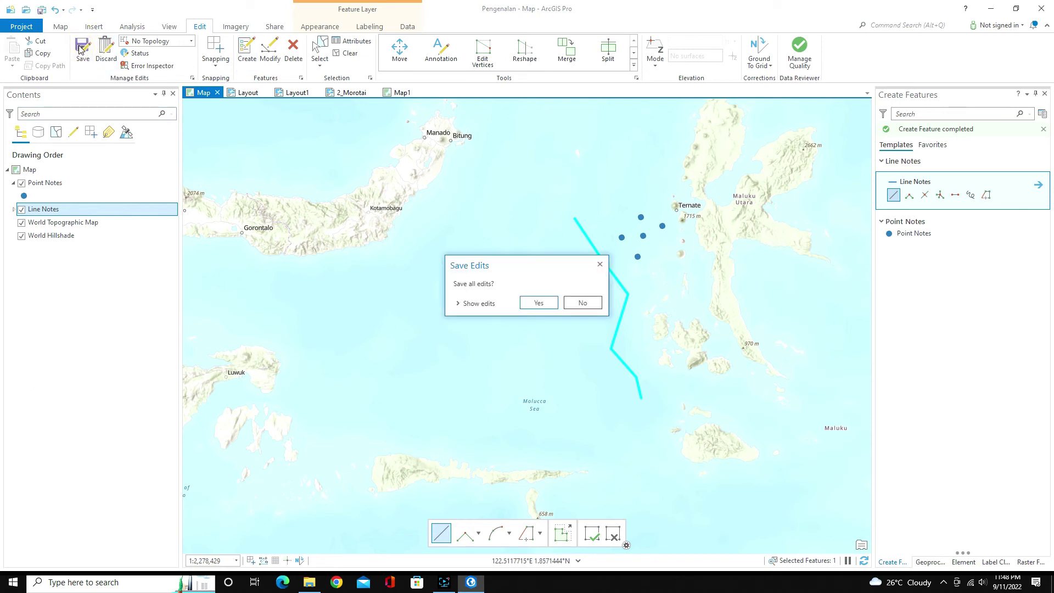
left_click(537, 303)
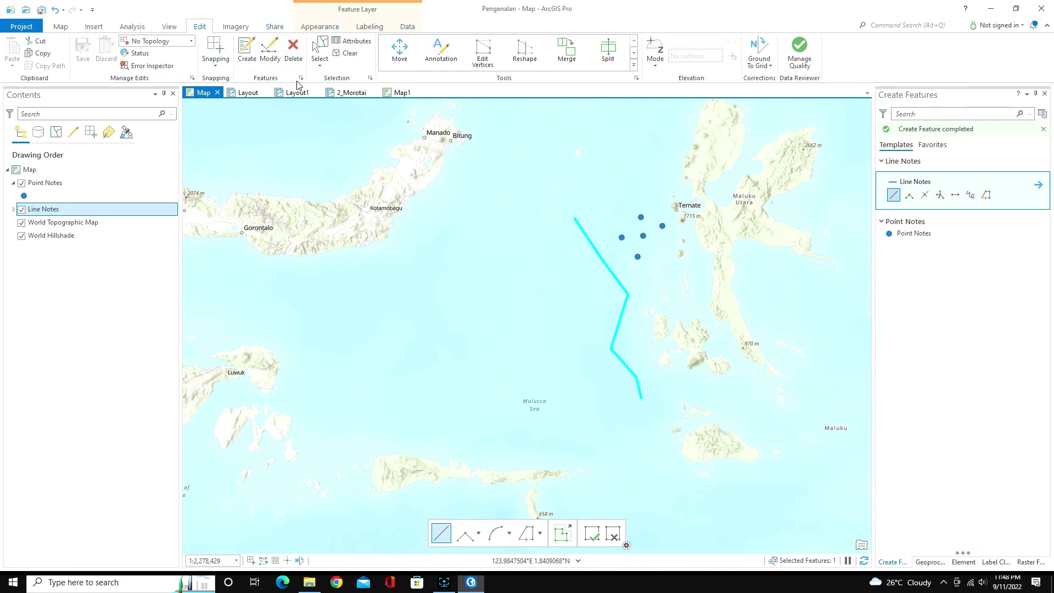
Clear the feature selection, then show the Attributes view and activate its tool for selecting one or more features.
left_click(320, 64)
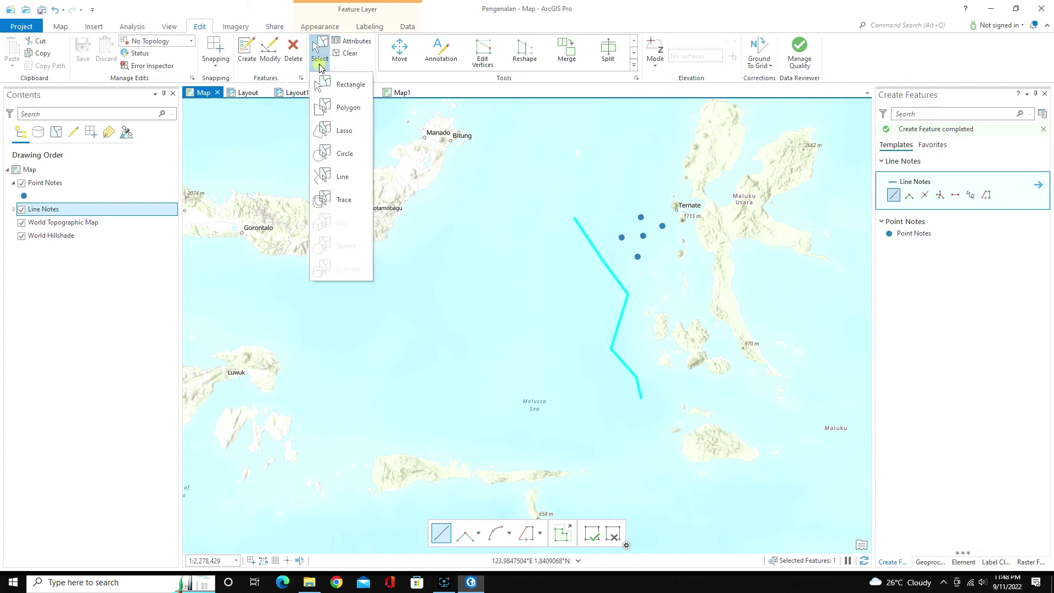
left_click(346, 55)
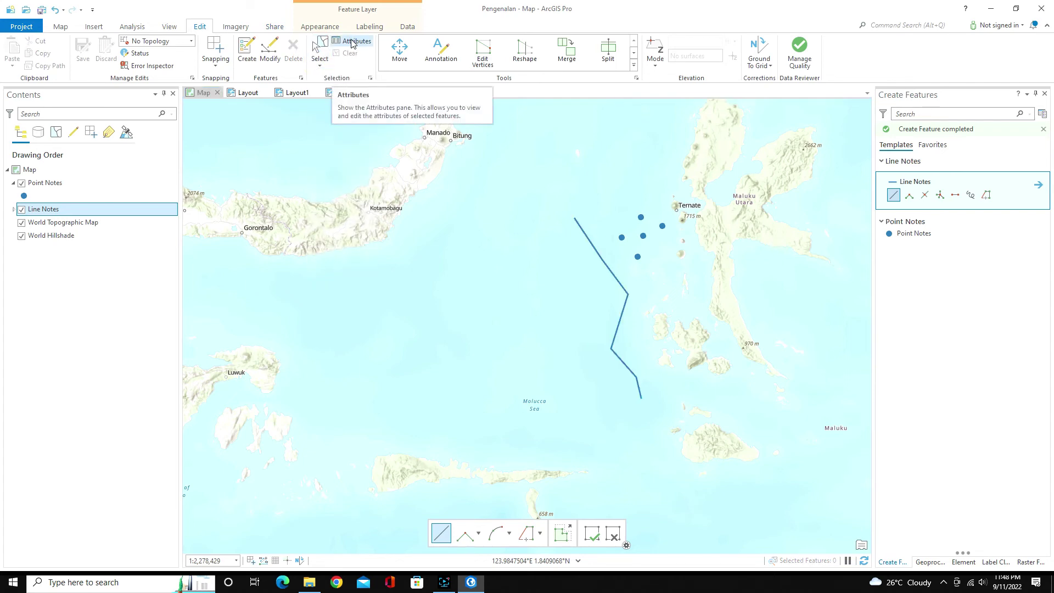
left_click(352, 43)
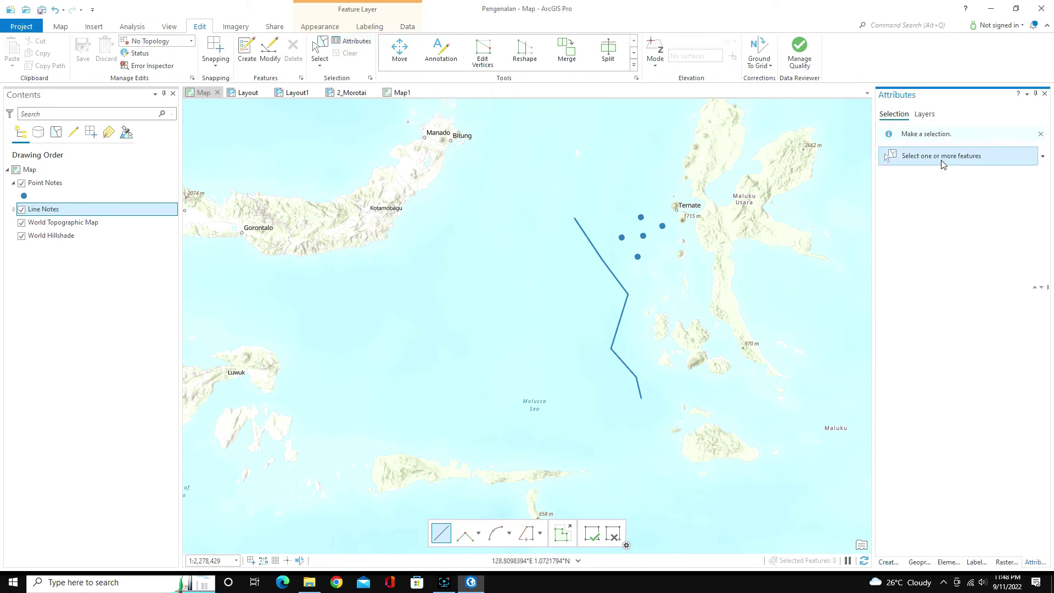
left_click(941, 159)
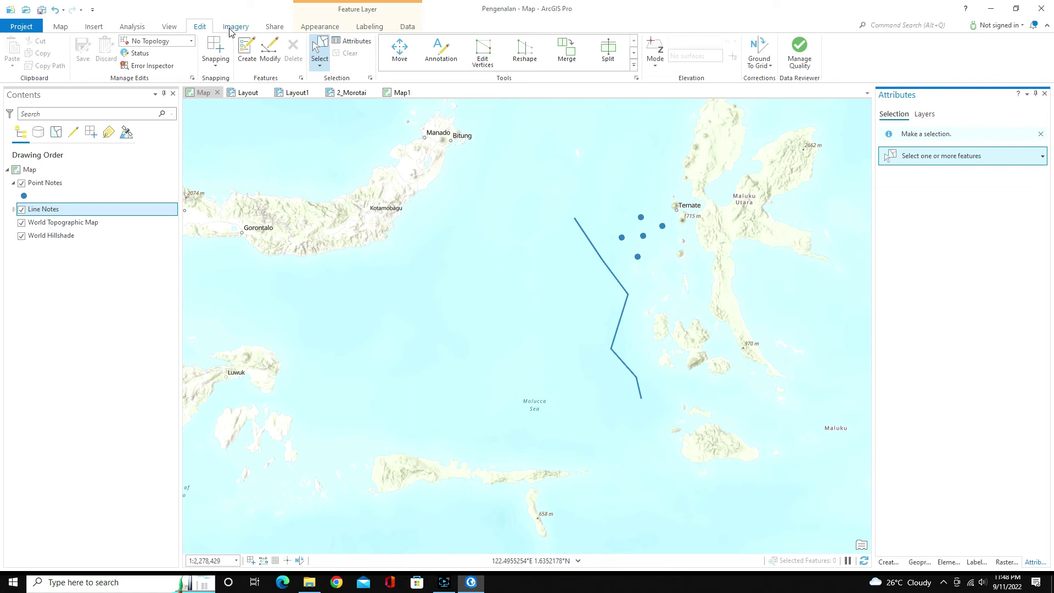
Check how the notes appear in Layout and return to Map.
left_click(211, 93)
left_click(246, 97)
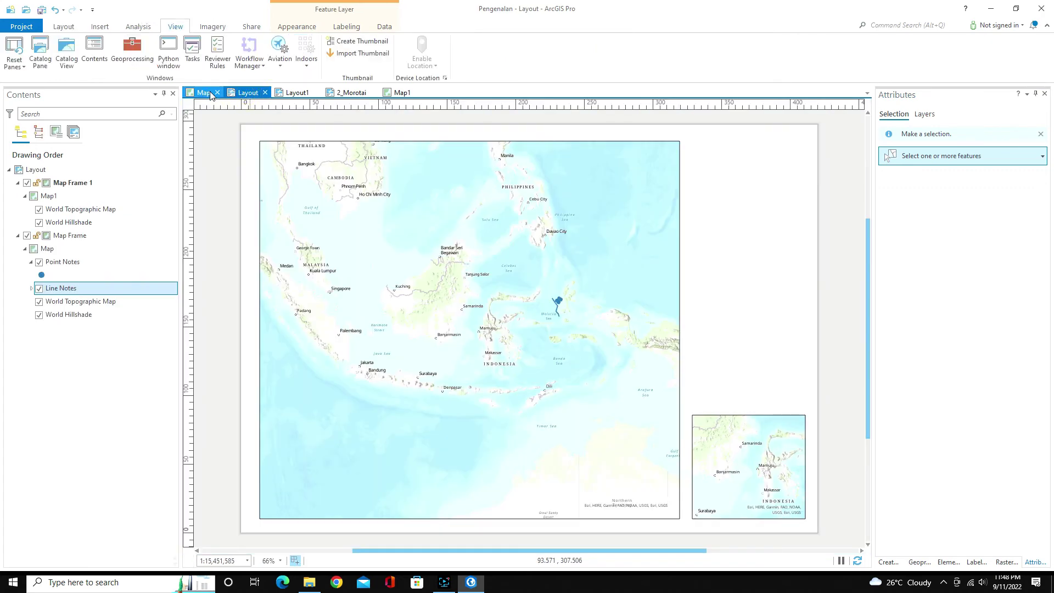
left_click(210, 95)
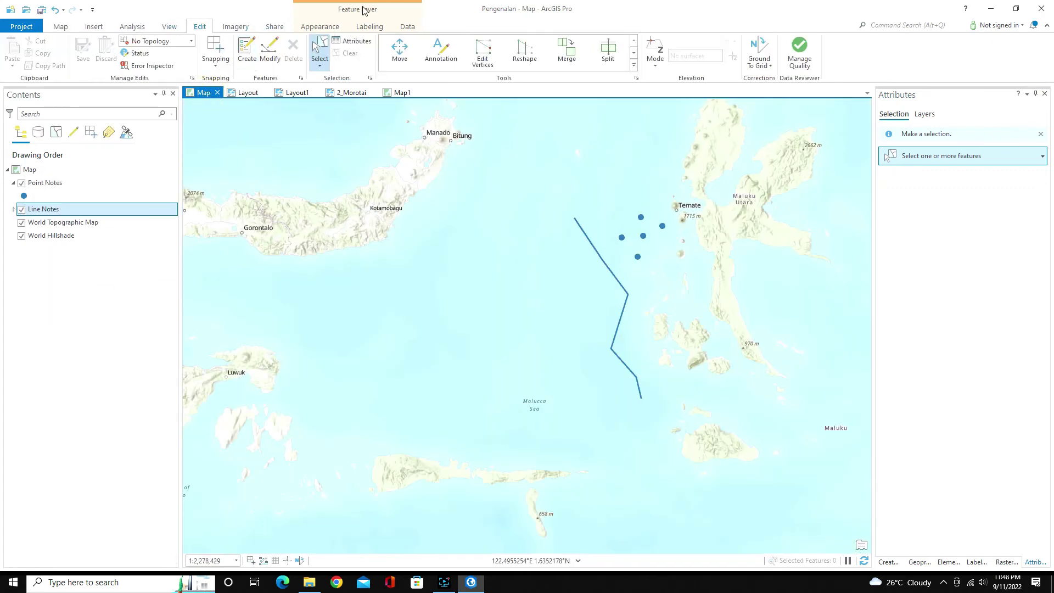
Review the Imagery, Share, Appearance, Labeling and Data tools available for the Point Notes layer.
left_click(49, 183)
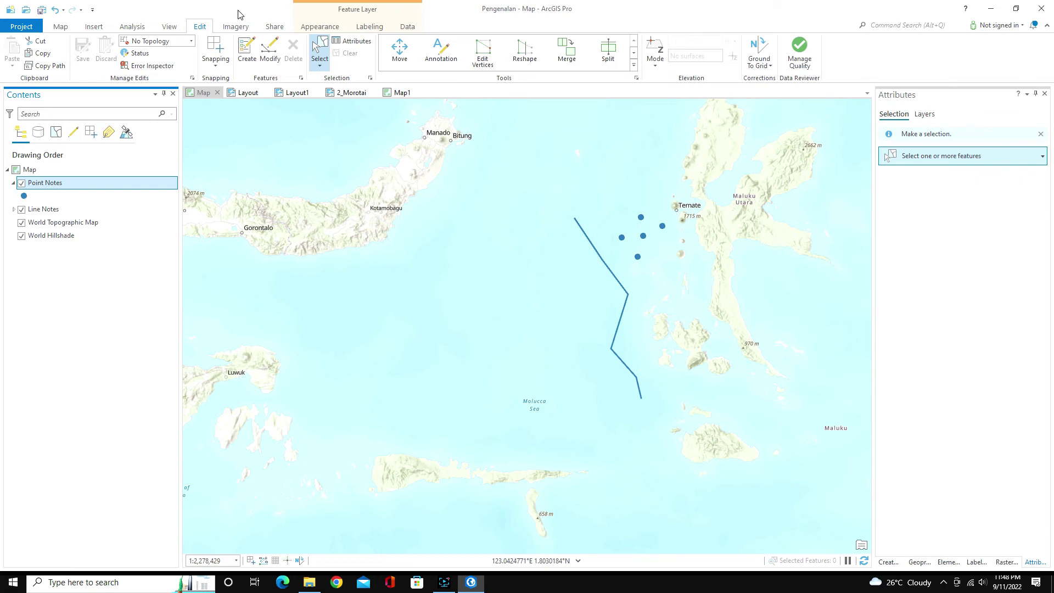
left_click(237, 27)
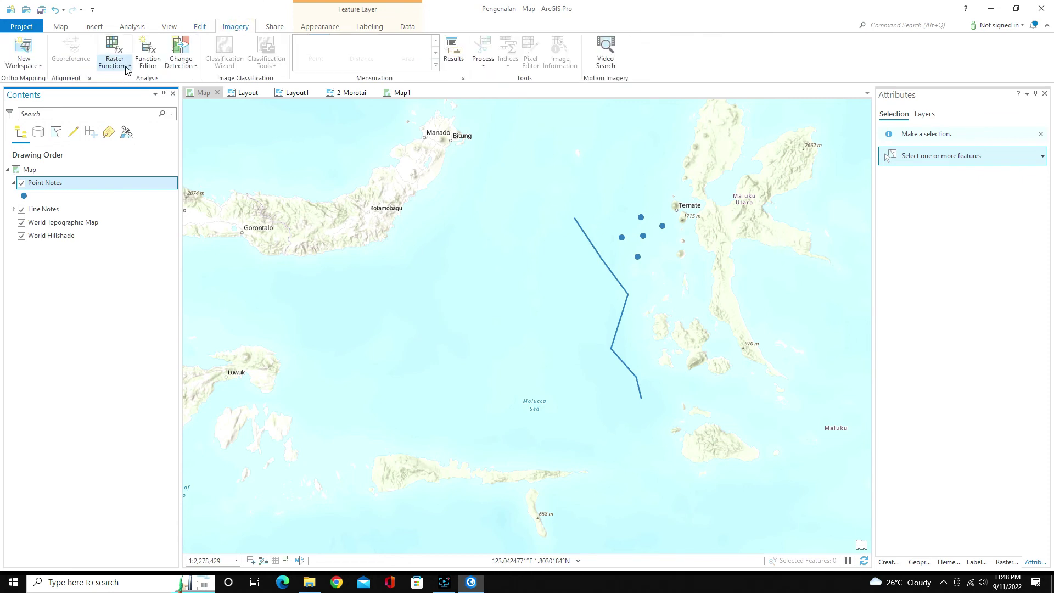
left_click(275, 26)
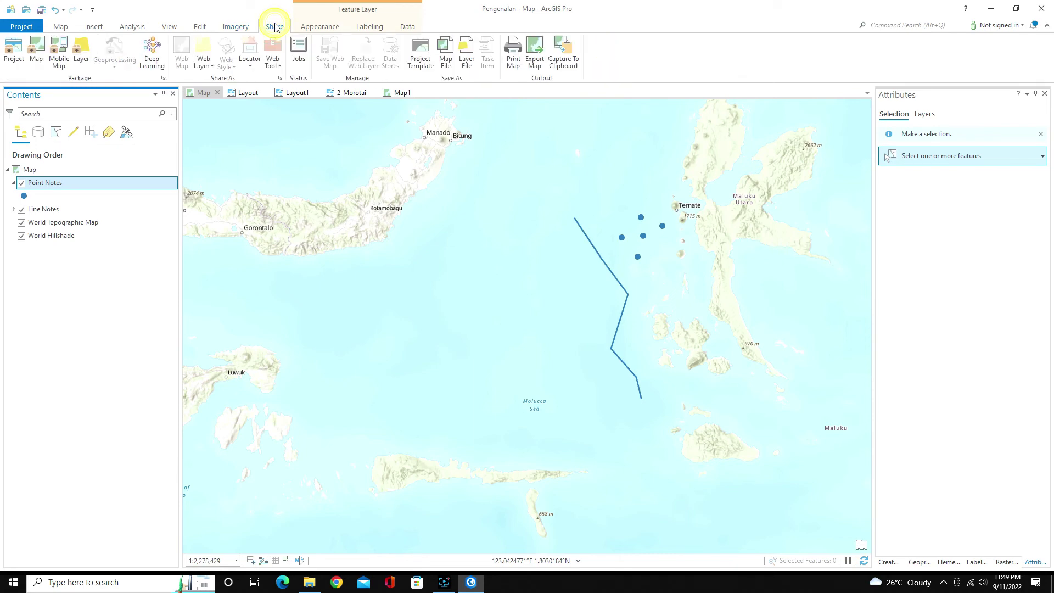
left_click(324, 28)
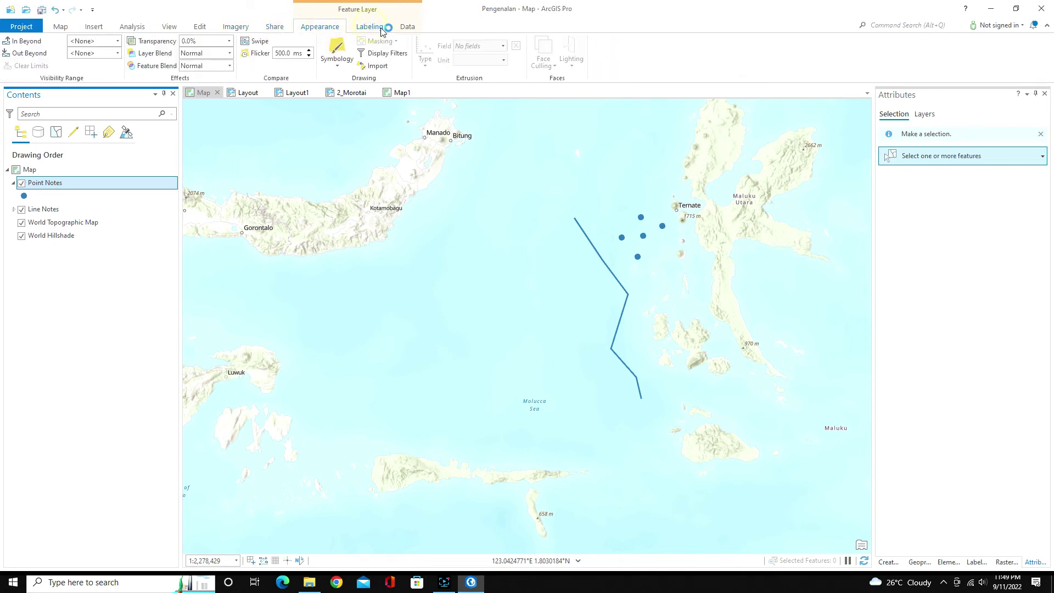
left_click(370, 28)
left_click(407, 28)
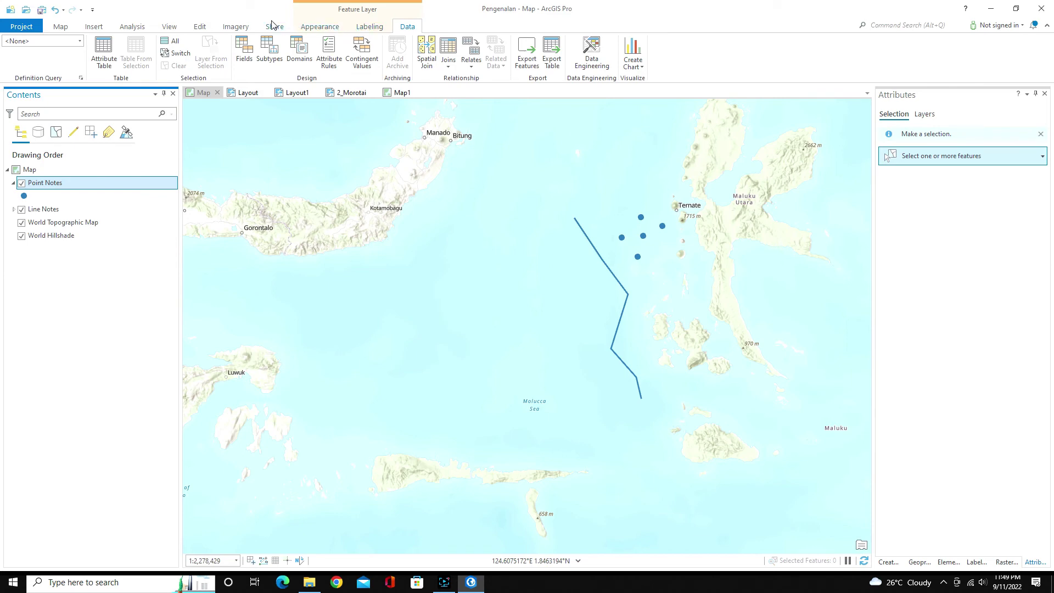
Review the general Map, Edit and Imagery tools with Map selected, including the Change Detection options.
left_click(33, 170)
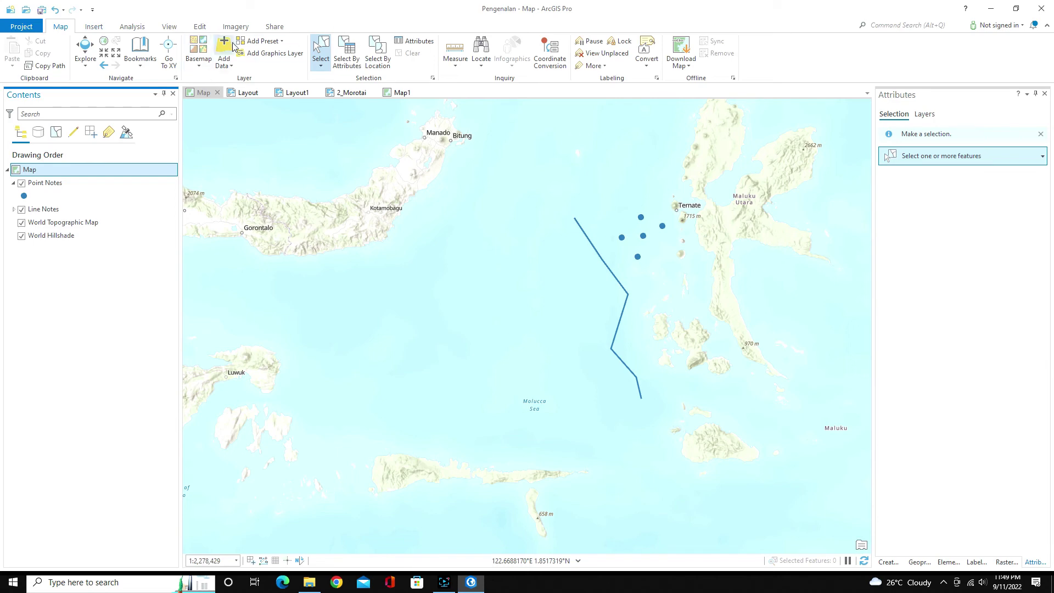
left_click(200, 28)
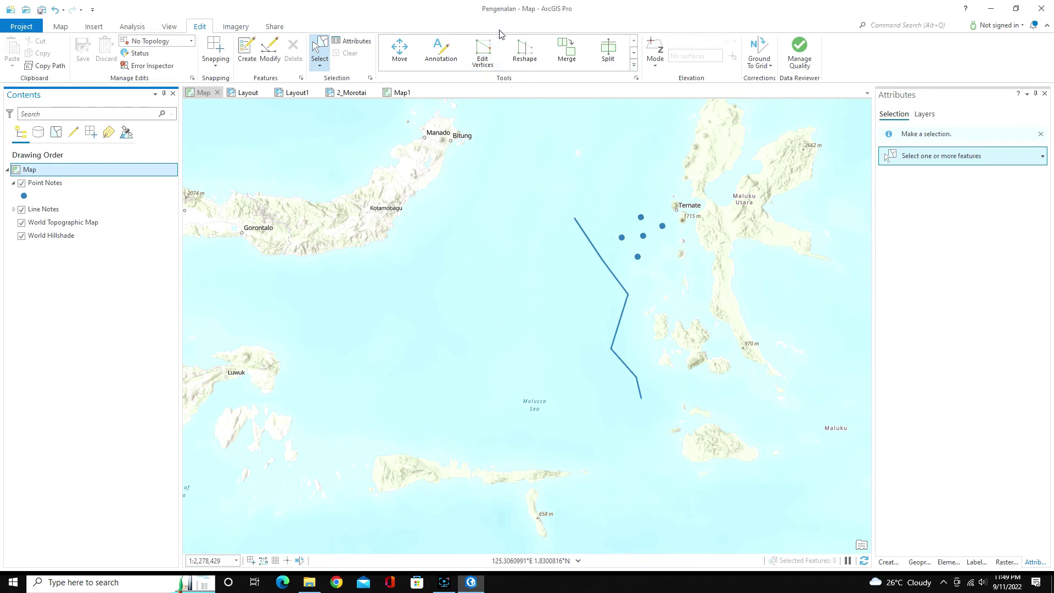
left_click(235, 28)
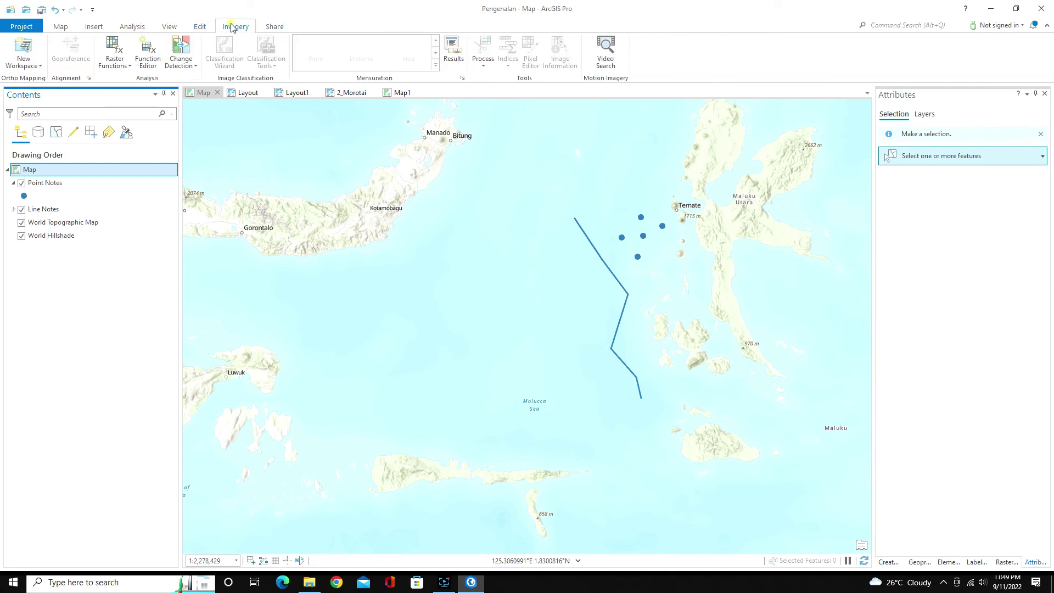
left_click(195, 67)
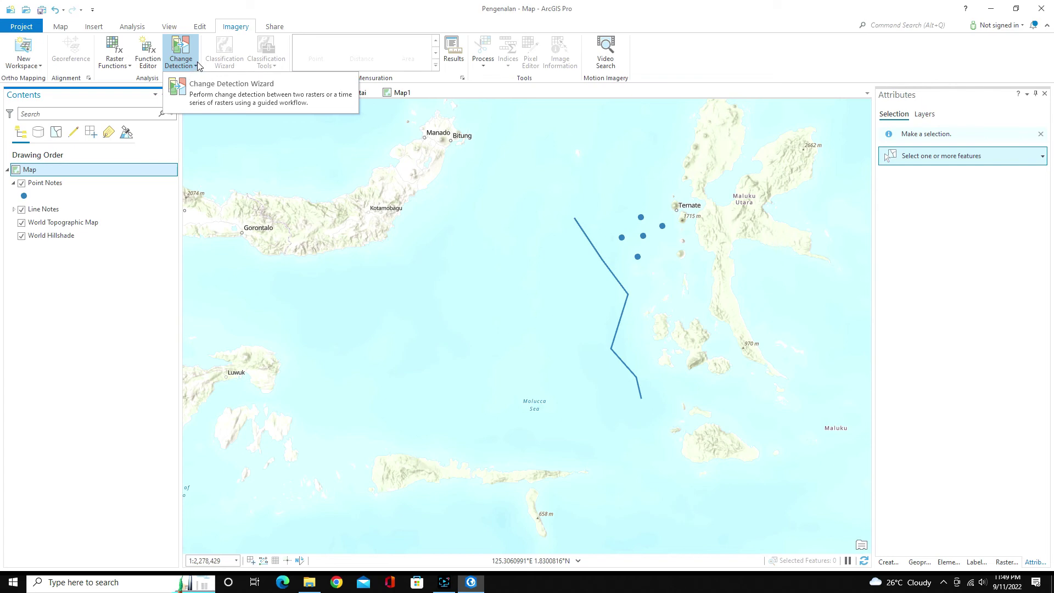
left_click(696, 61)
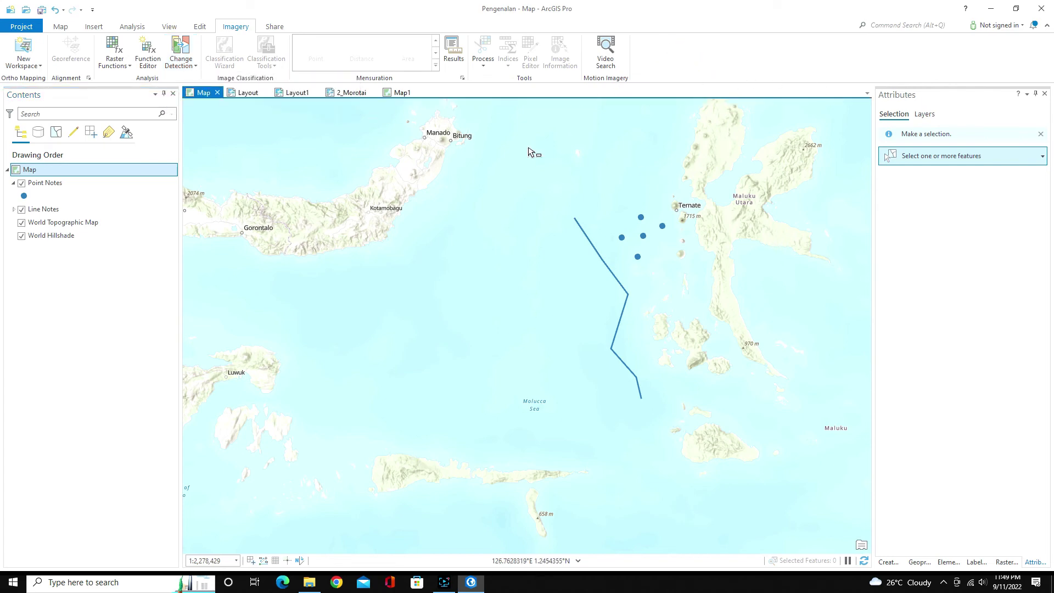
Open the export settings for Map and examine the available output file types.
left_click(270, 27)
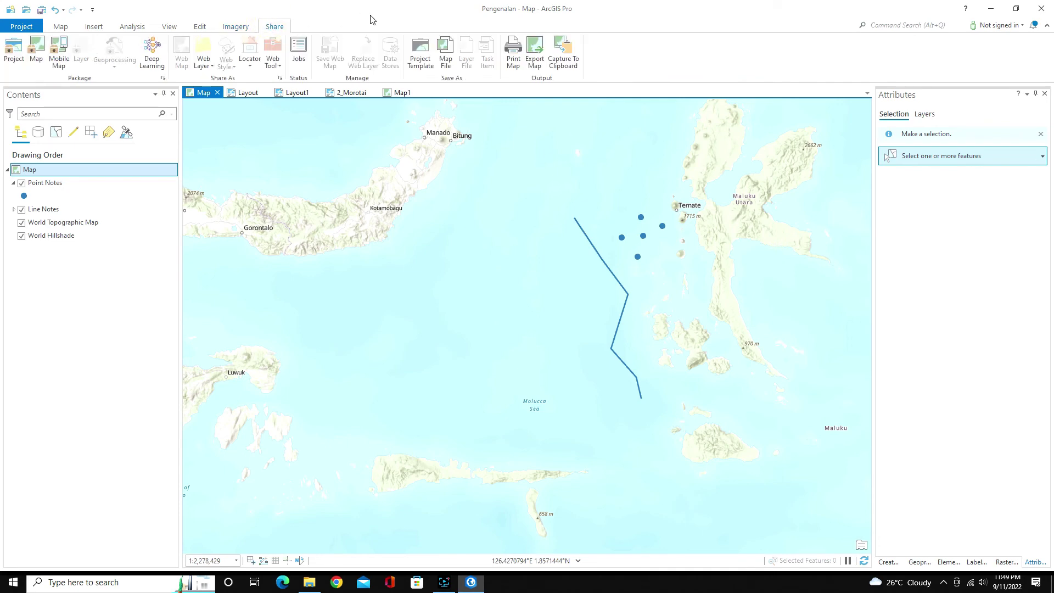
left_click(531, 49)
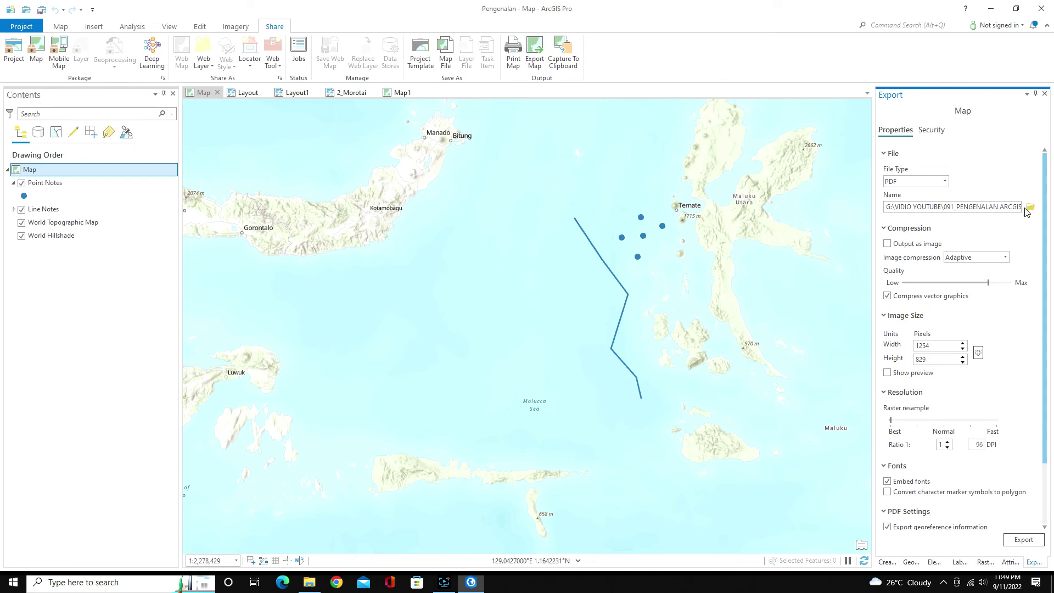
left_click(945, 181)
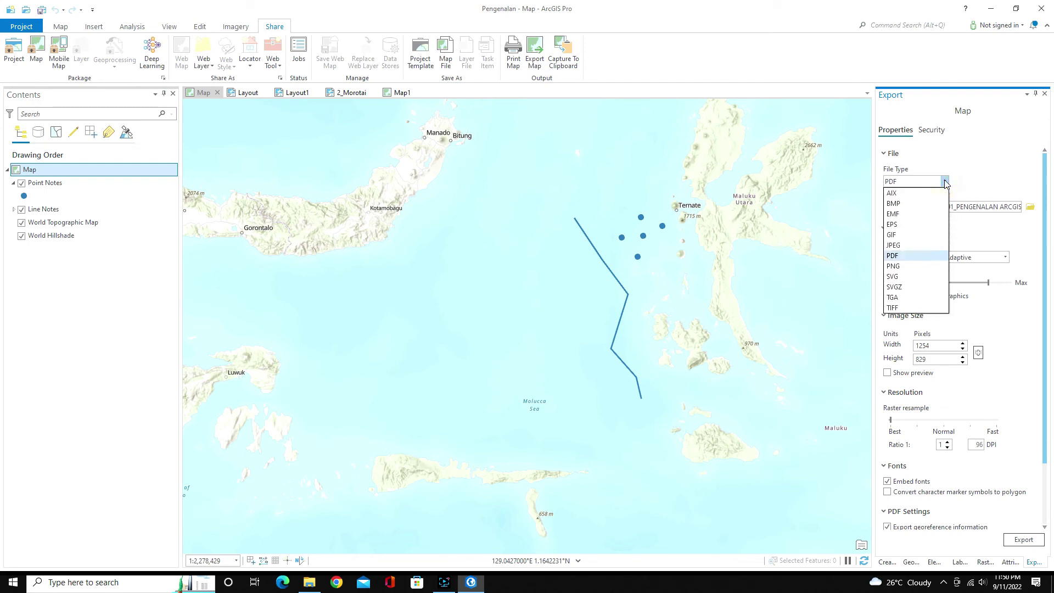
left_click(997, 164)
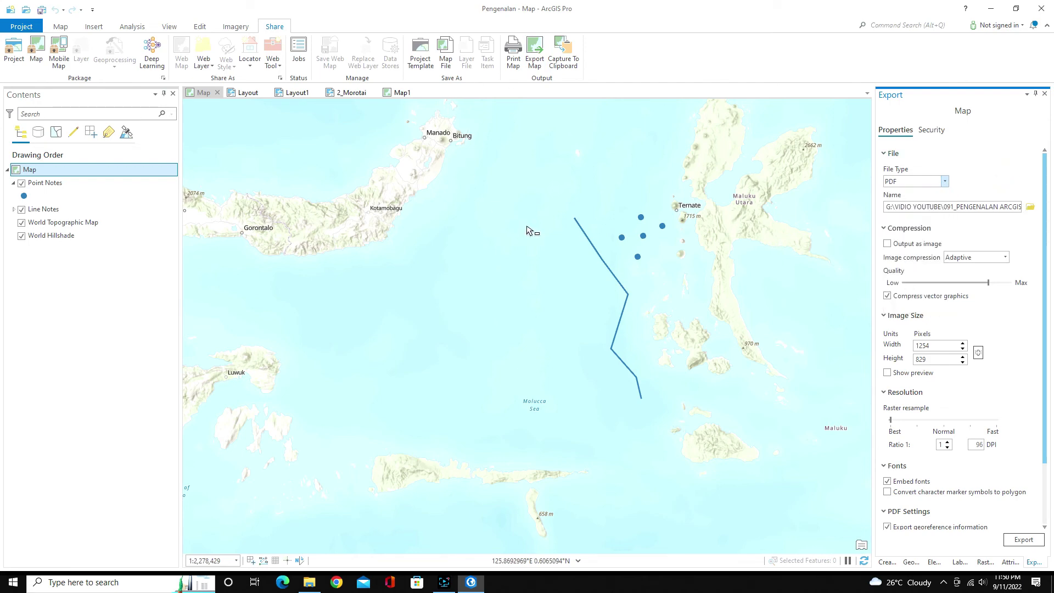
Examine the Definition Query, Display and Joins settings in the Point Notes layer properties, discarding any changes.
right_click(40, 188)
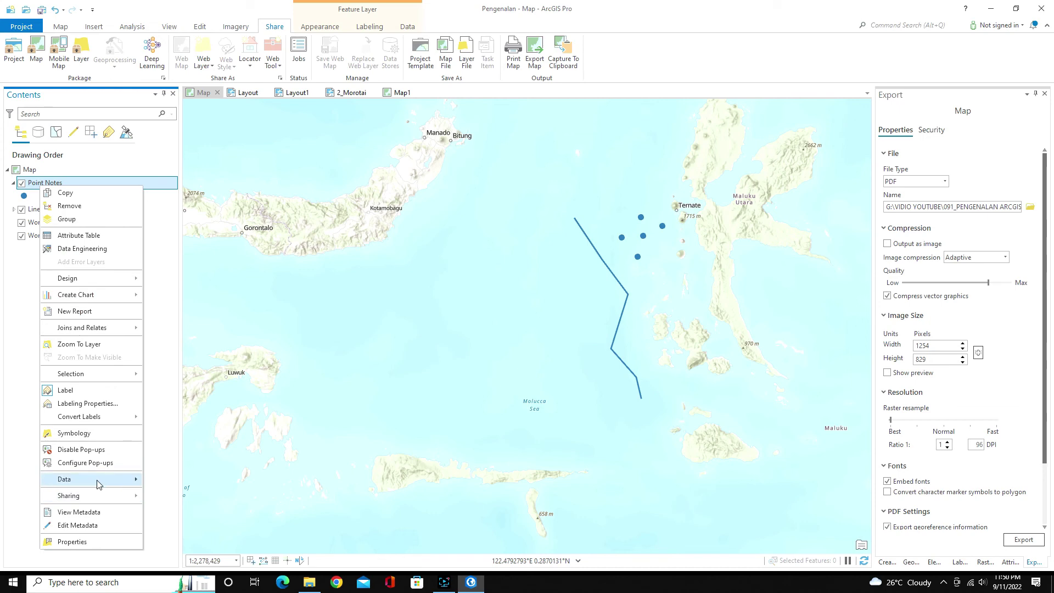
mouse_move(99, 484)
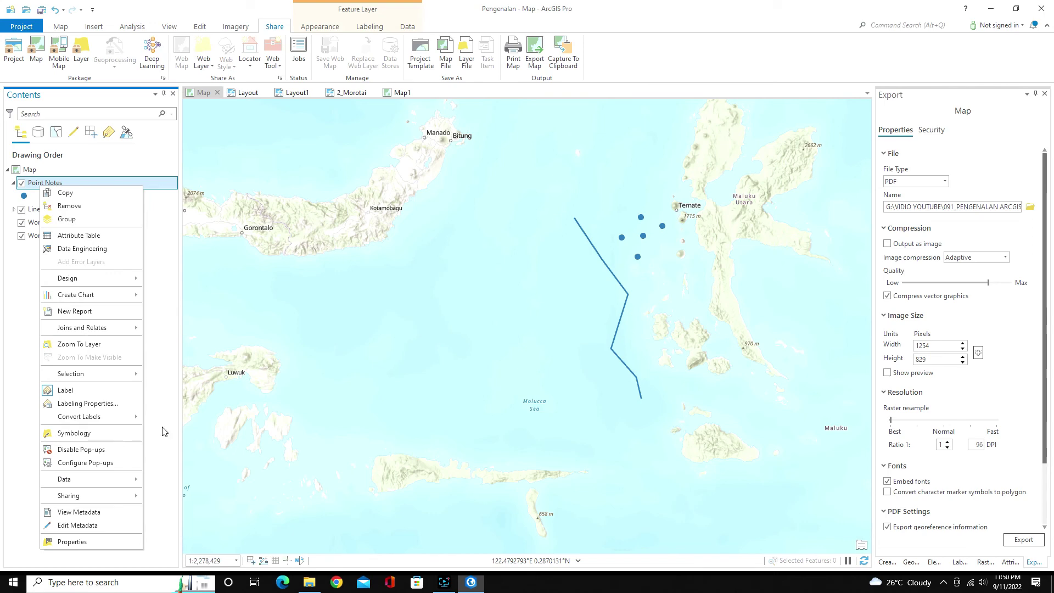
left_click(95, 547)
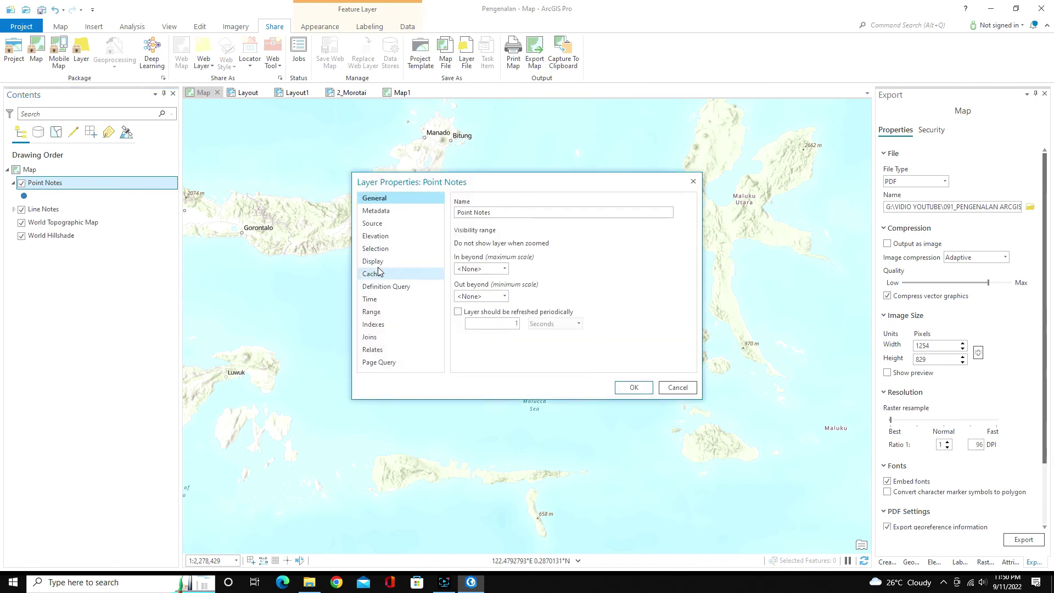
left_click_drag(522, 186, 635, 174)
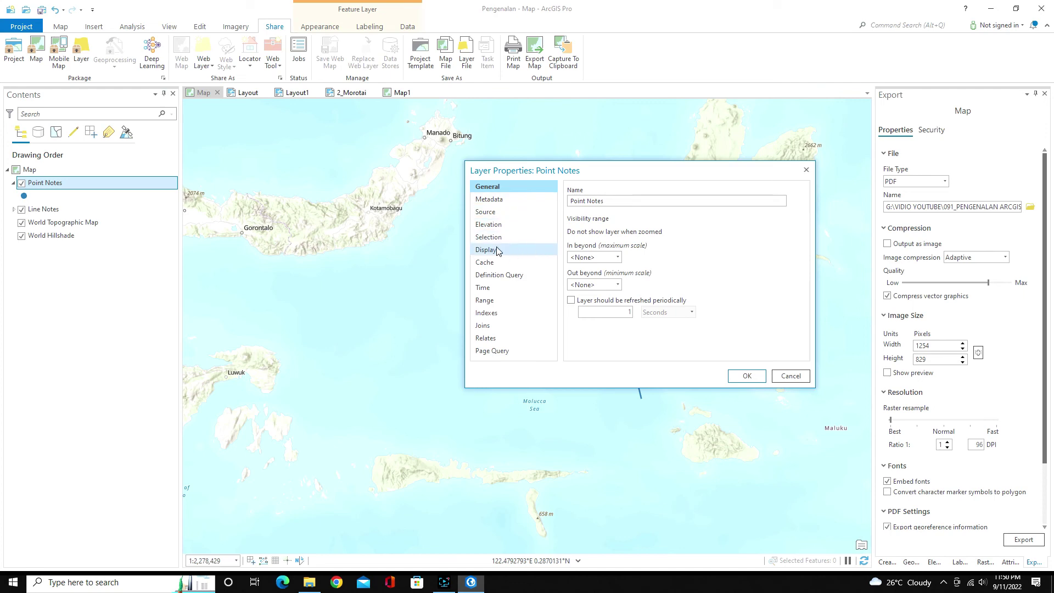
left_click(502, 274)
left_click(679, 277)
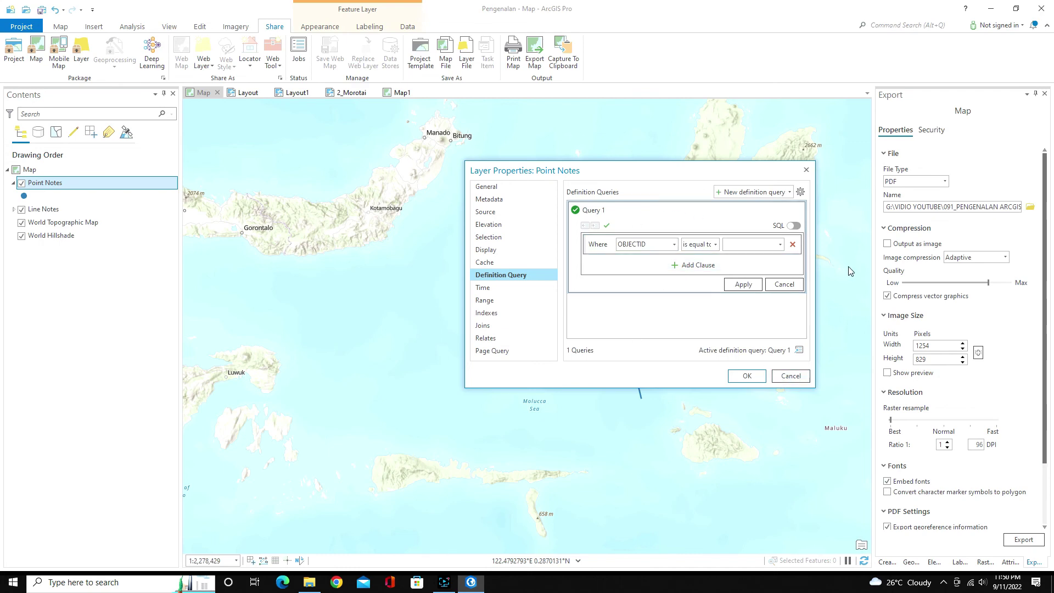
left_click(784, 284)
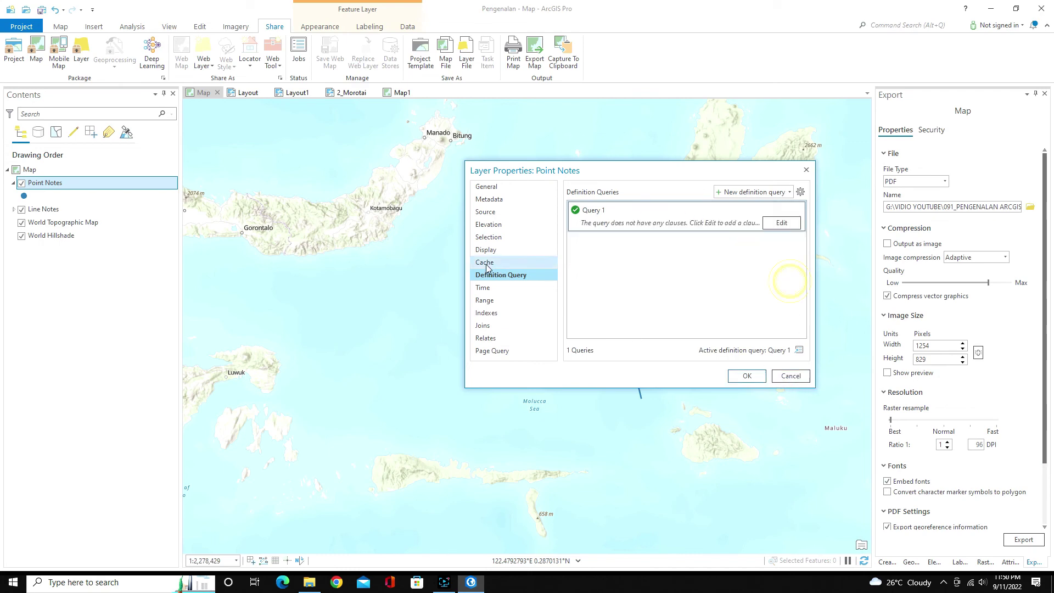
left_click(487, 251)
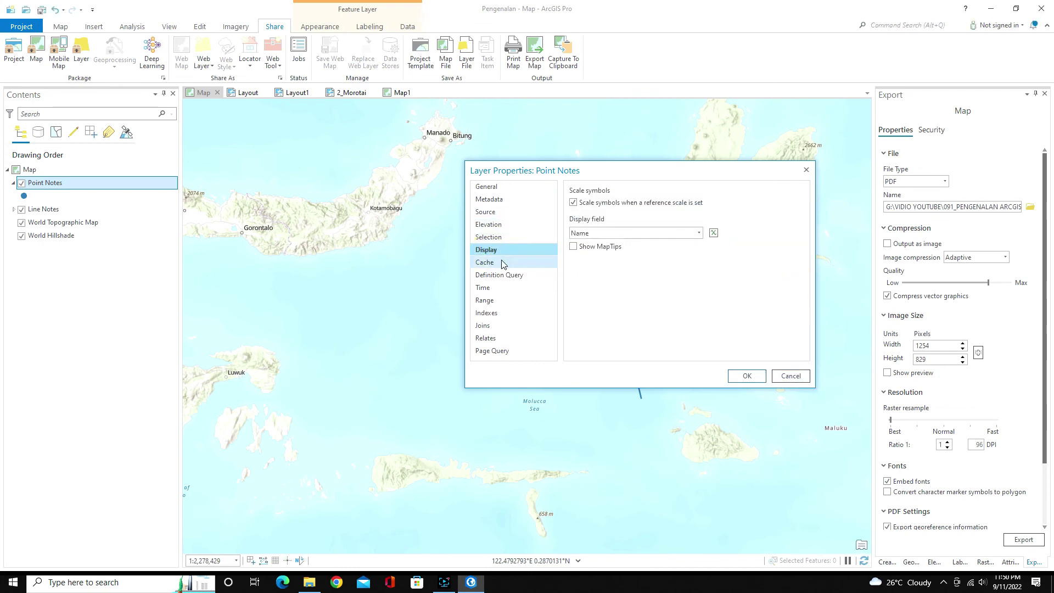
left_click(486, 326)
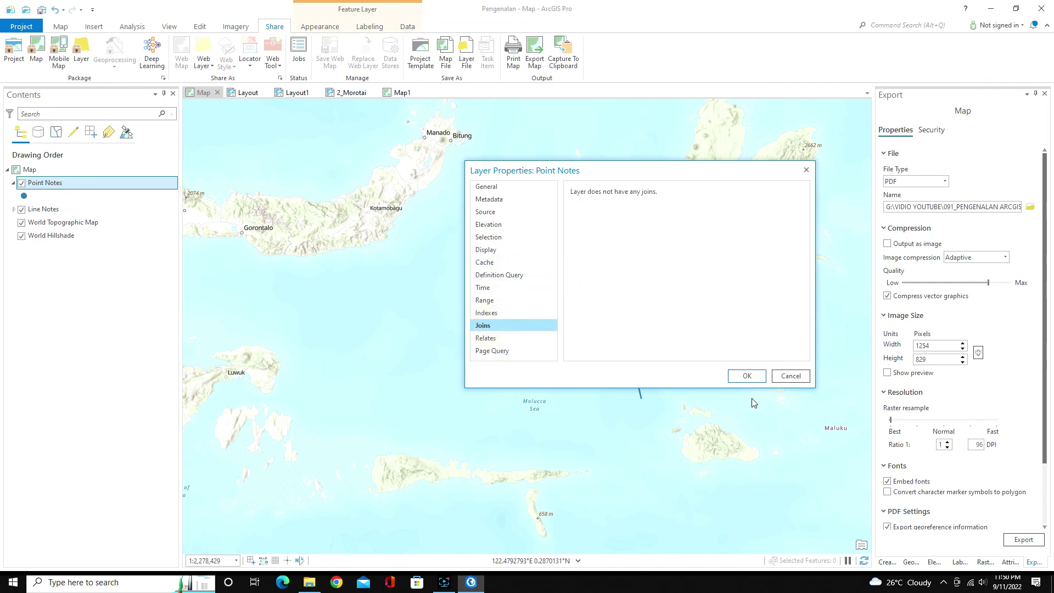
left_click(792, 376)
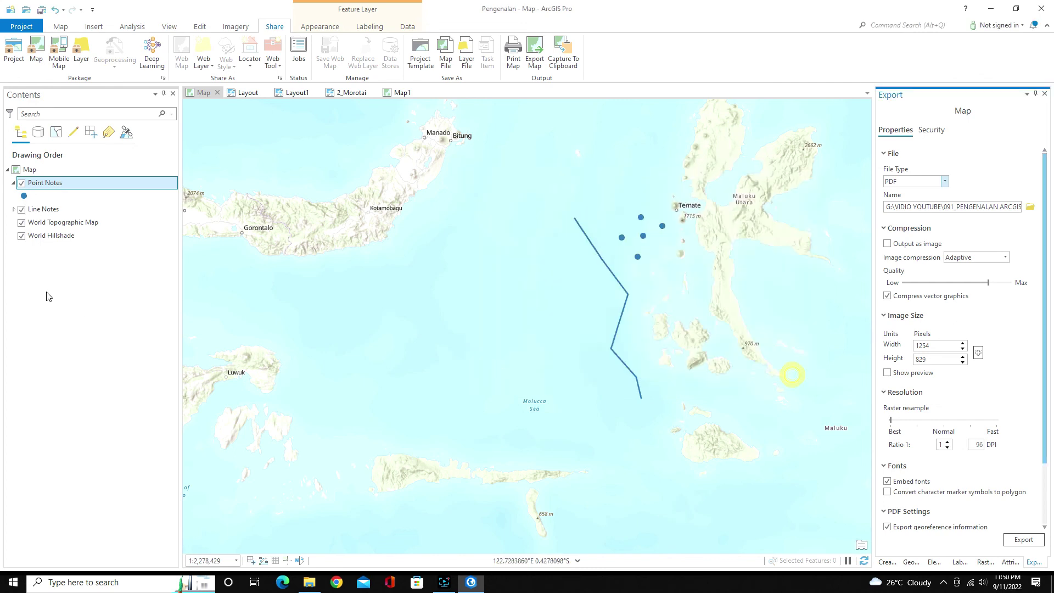
Browse the point symbol gallery for the Point Notes layer and search it for "arrow".
left_click(24, 197)
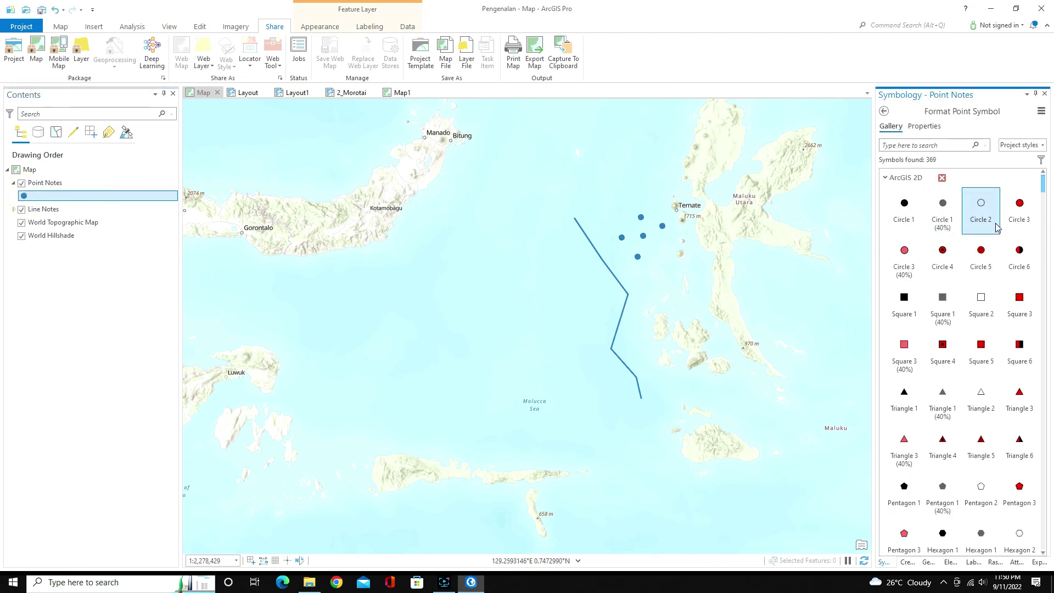
scroll(998, 227, "down", 1)
scroll(998, 228, "down", 6)
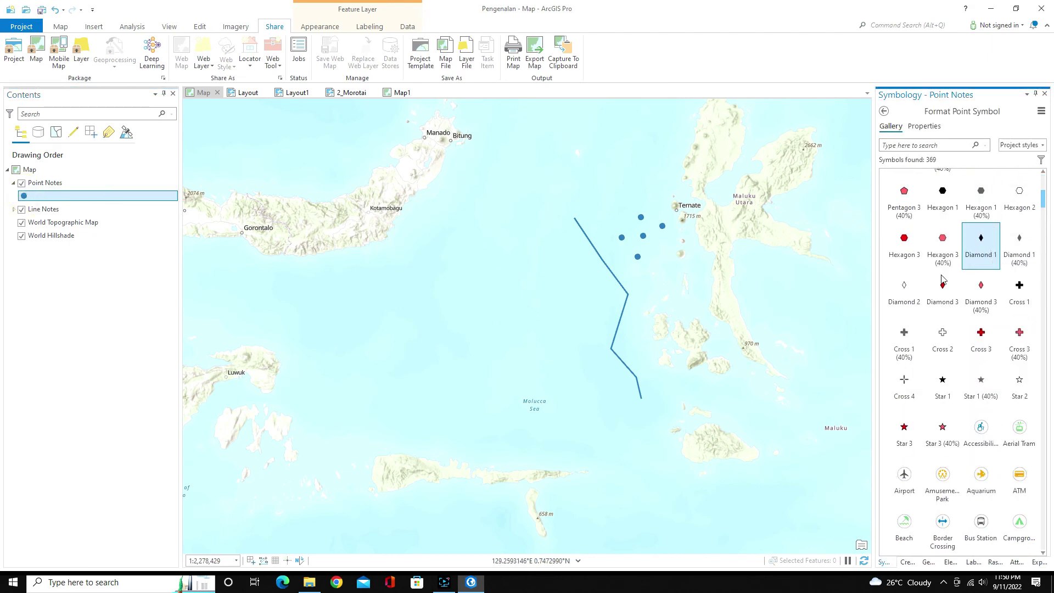
scroll(955, 274, "up", 4)
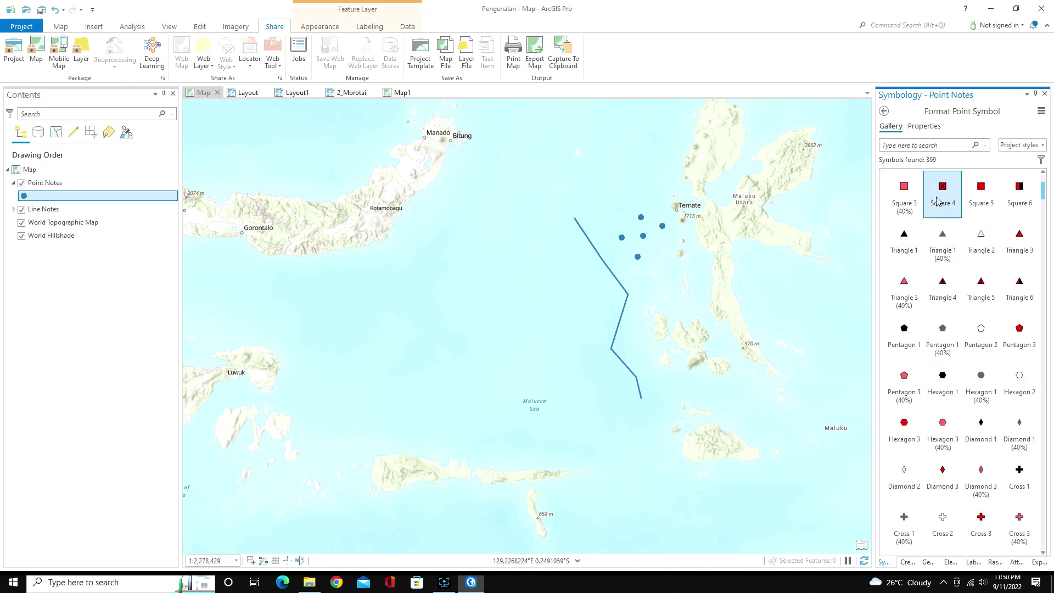
left_click(911, 144)
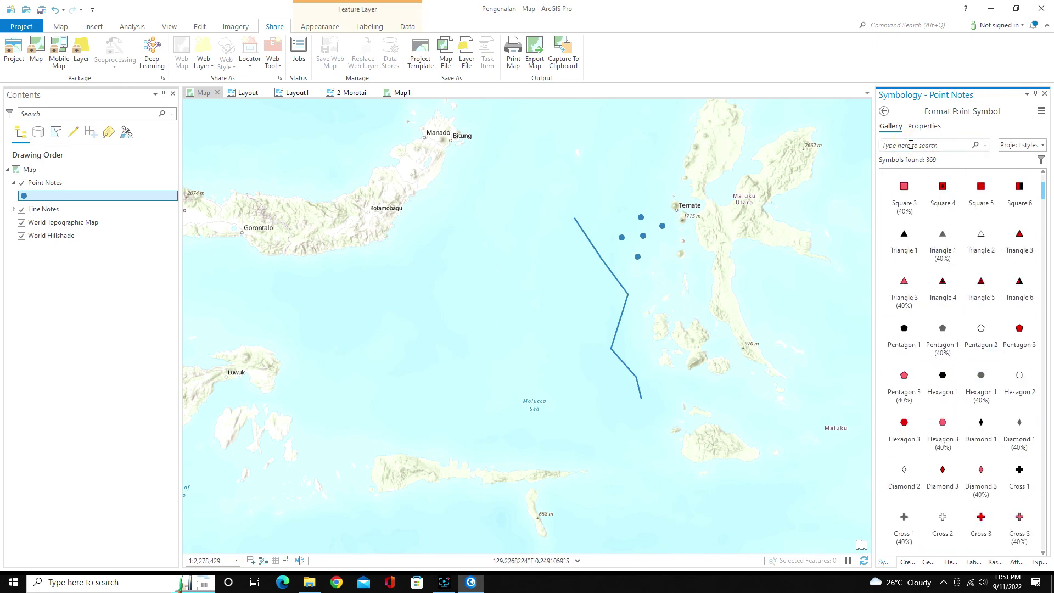
type("a")
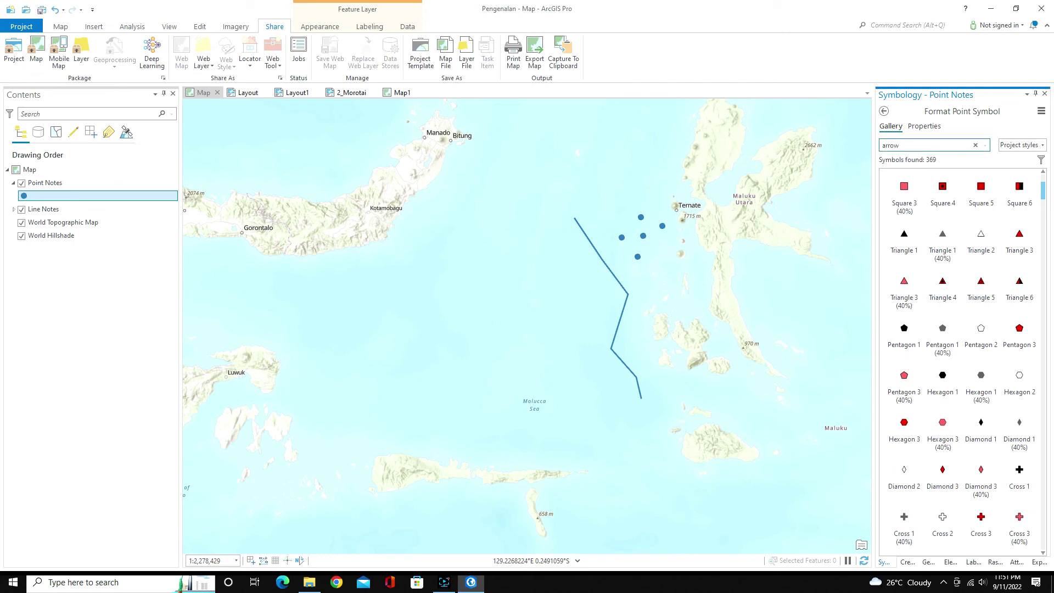
type("rrow")
key("Return")
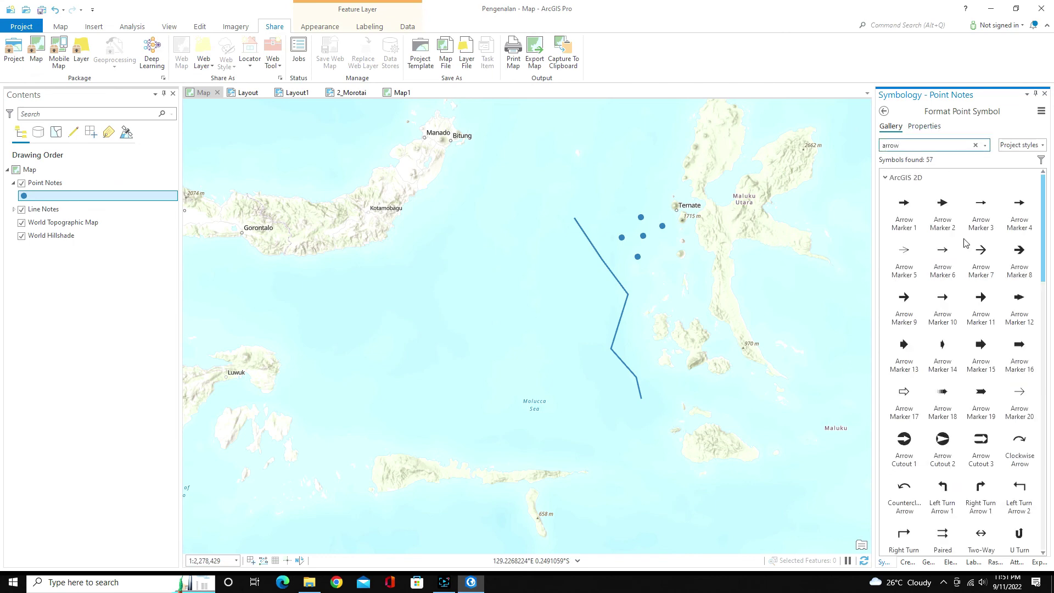
Examine the appearance and halo properties of the Point Notes symbol.
left_click(918, 130)
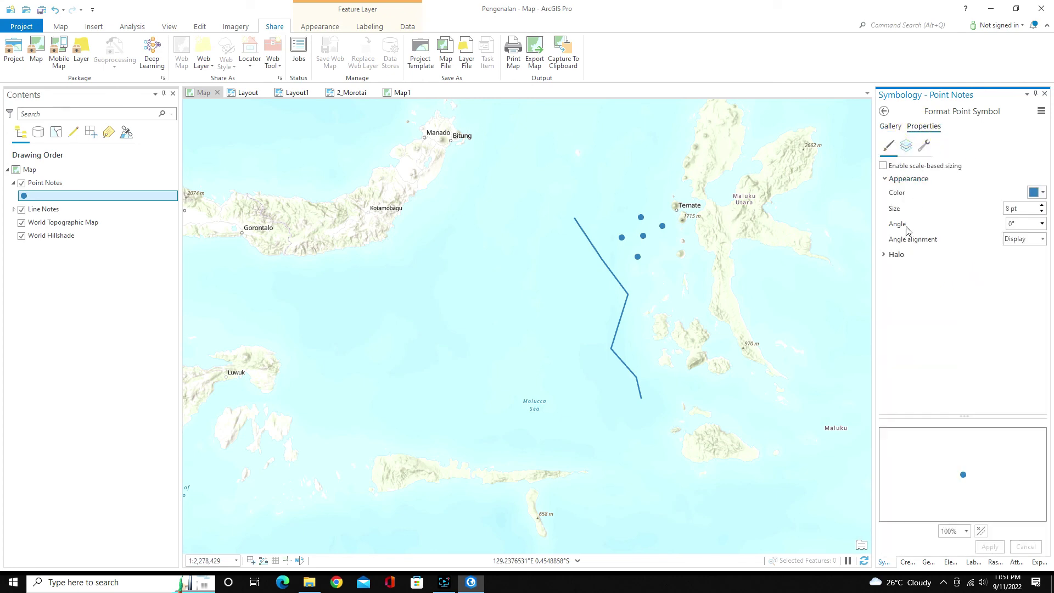
left_click(891, 126)
left_click(925, 128)
left_click(886, 255)
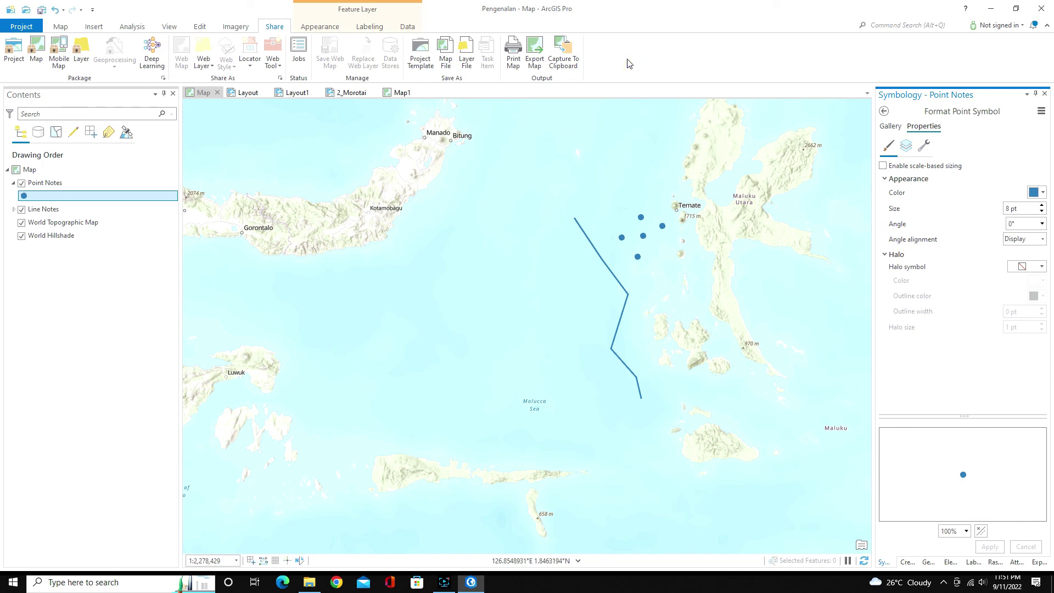
Review the Appearance, Share and Labeling tools with the Point Notes symbol selected.
left_click(319, 27)
left_click(363, 27)
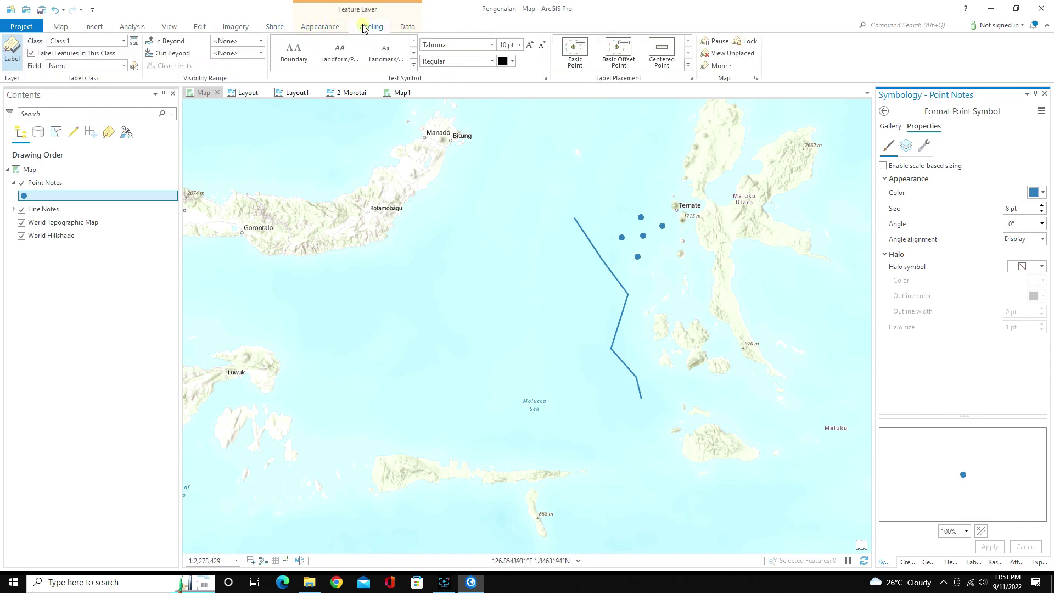
left_click(325, 27)
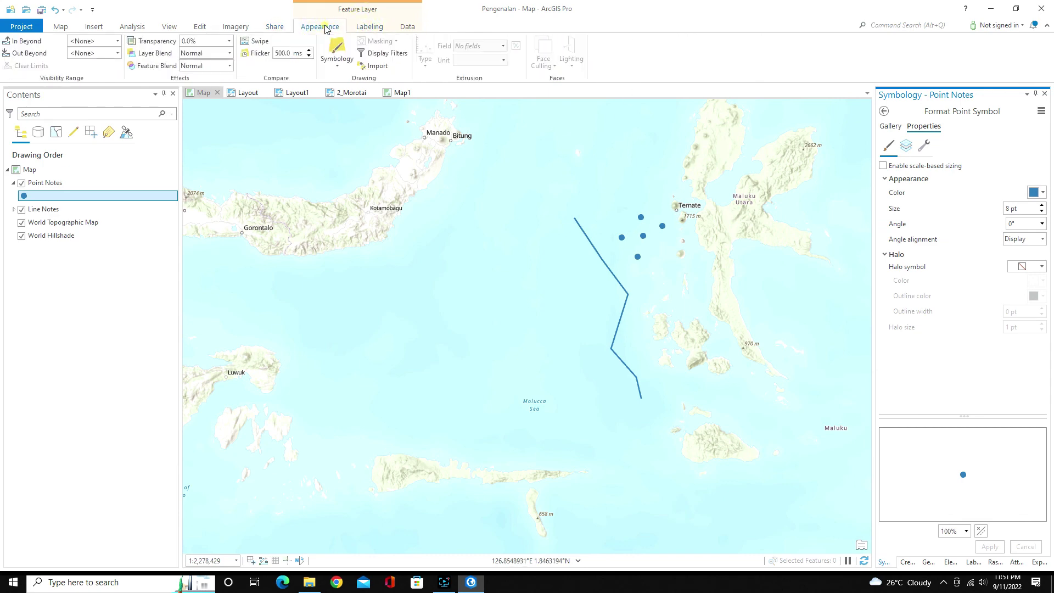
left_click(33, 197)
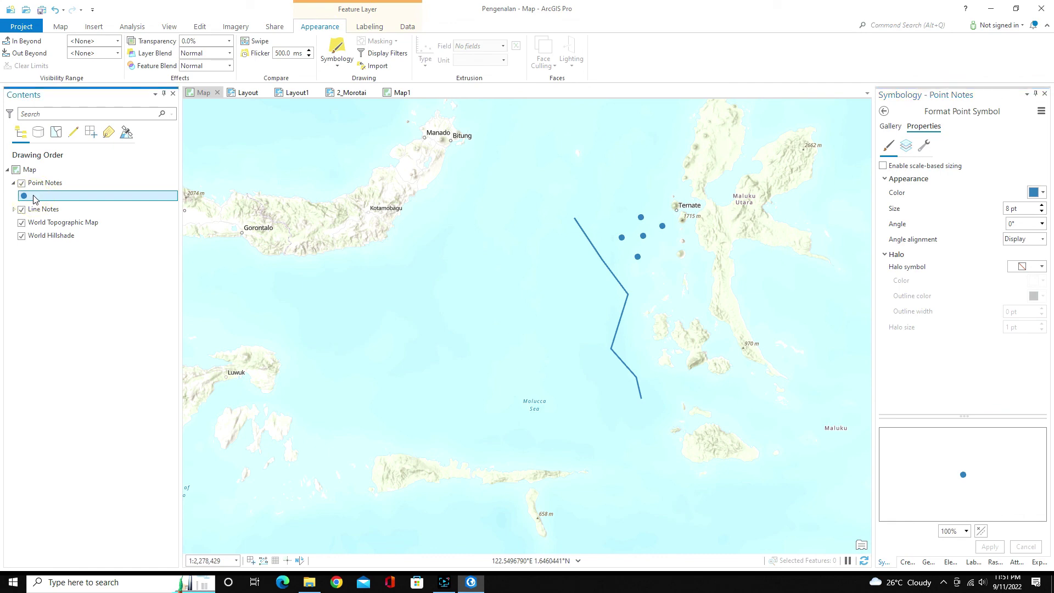
left_click(274, 27)
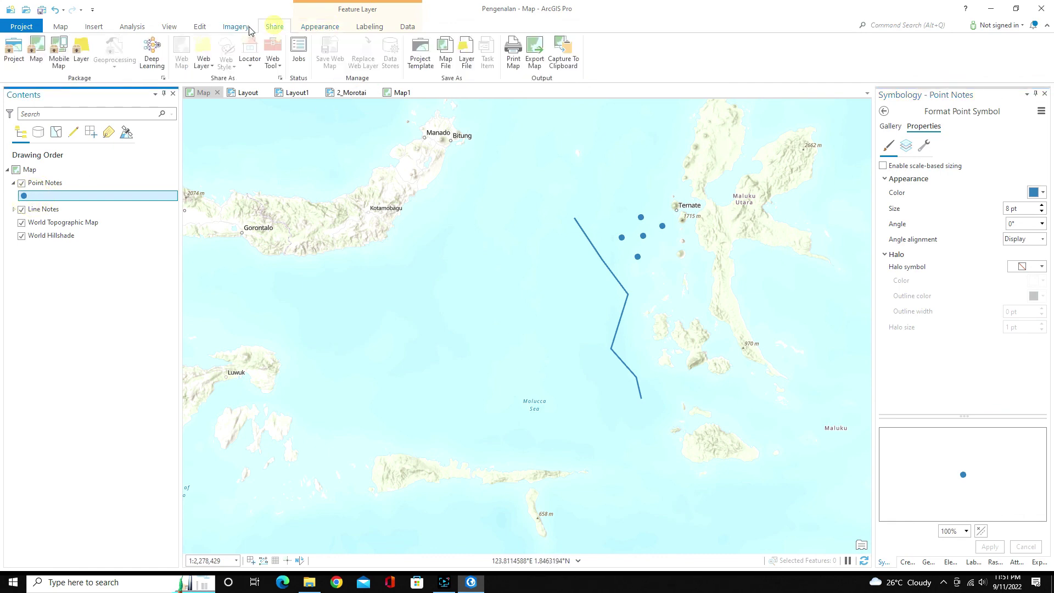
left_click(367, 27)
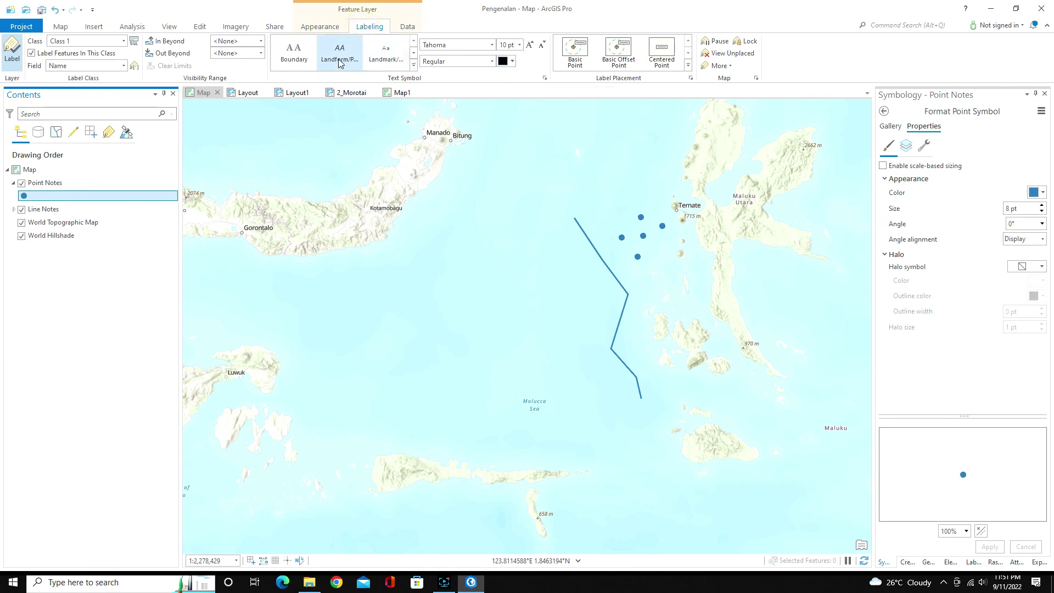
Review the Data tools for Point Notes and examine the layer's attribute table, closing it when done.
left_click(409, 27)
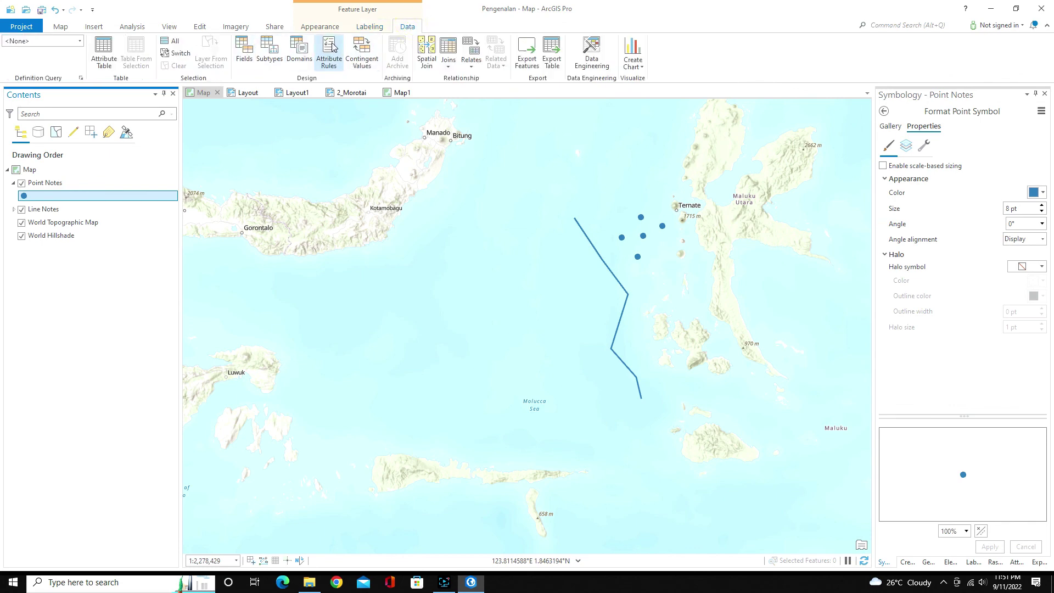
left_click(104, 52)
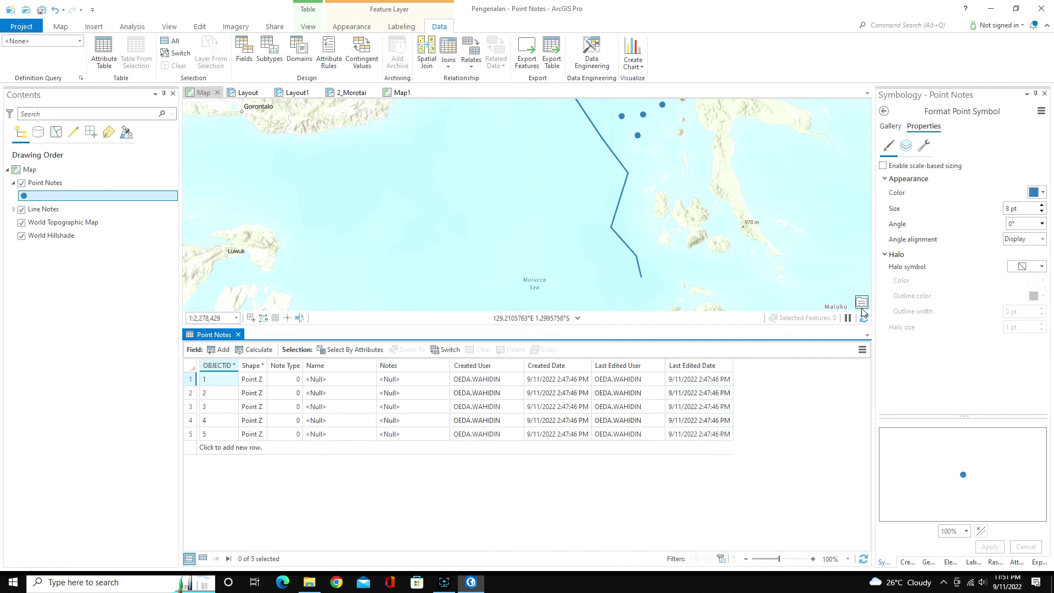
left_click(238, 335)
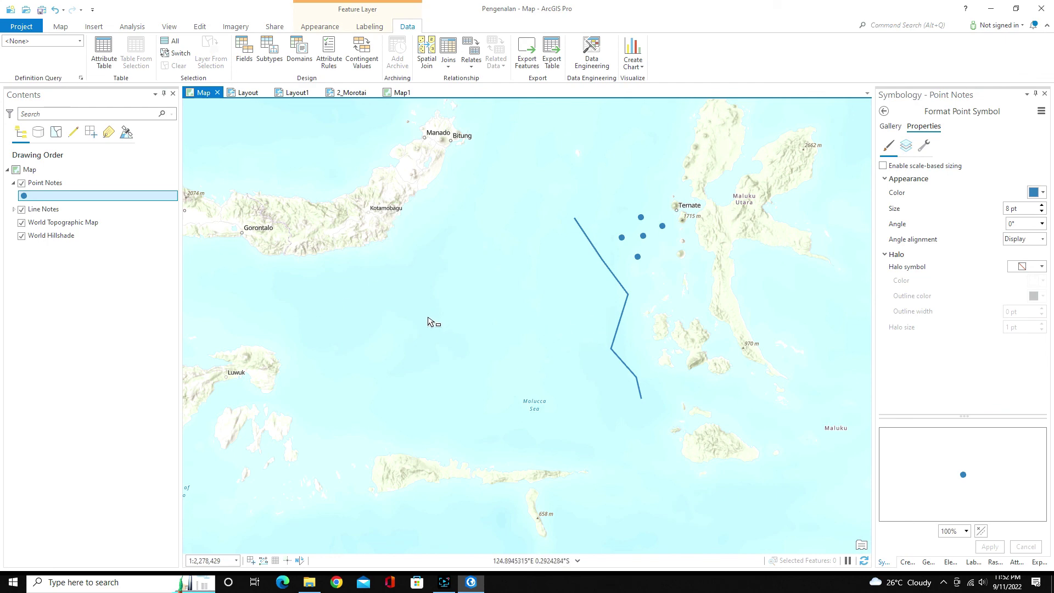
scroll(542, 377, "up", 2)
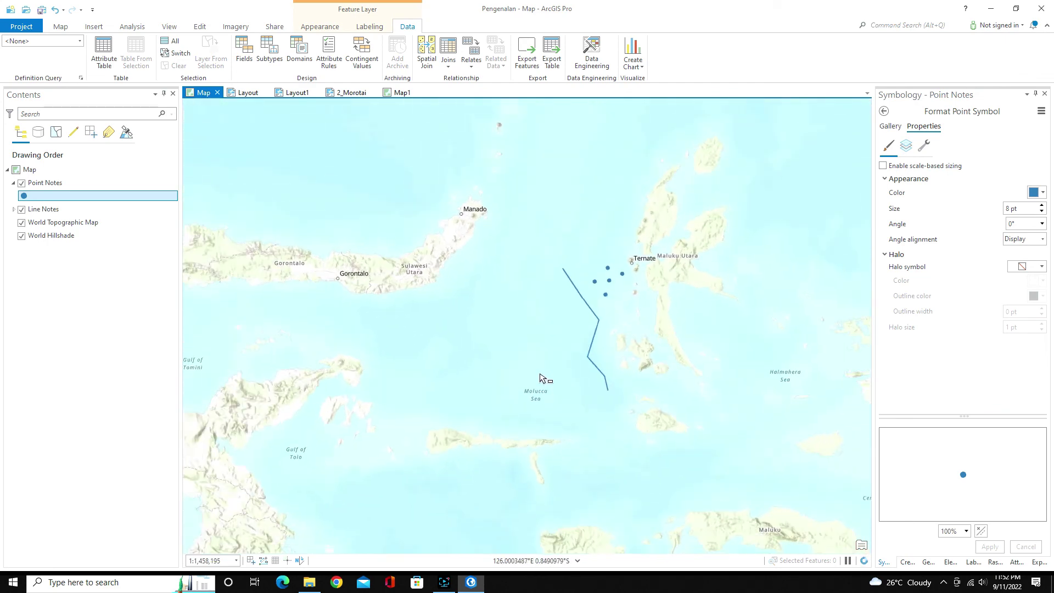
scroll(542, 378, "down", 2)
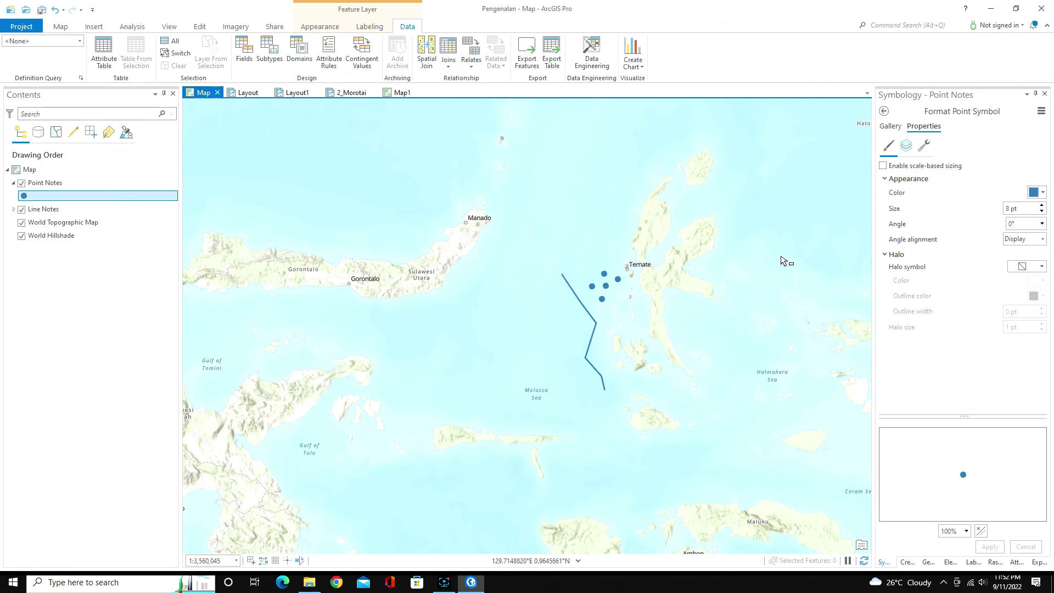
scroll(786, 256, "up", 2)
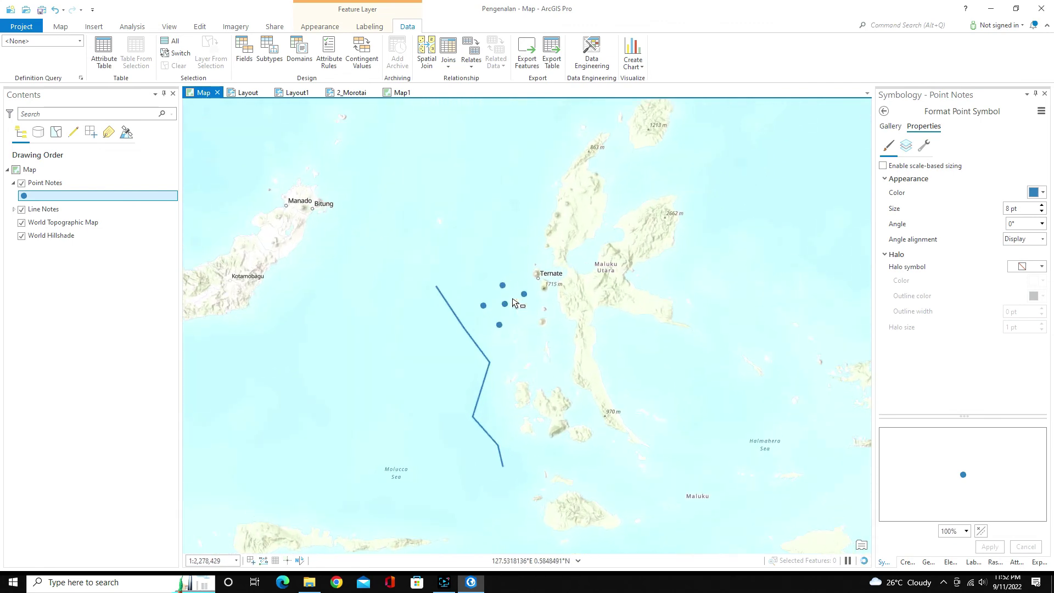